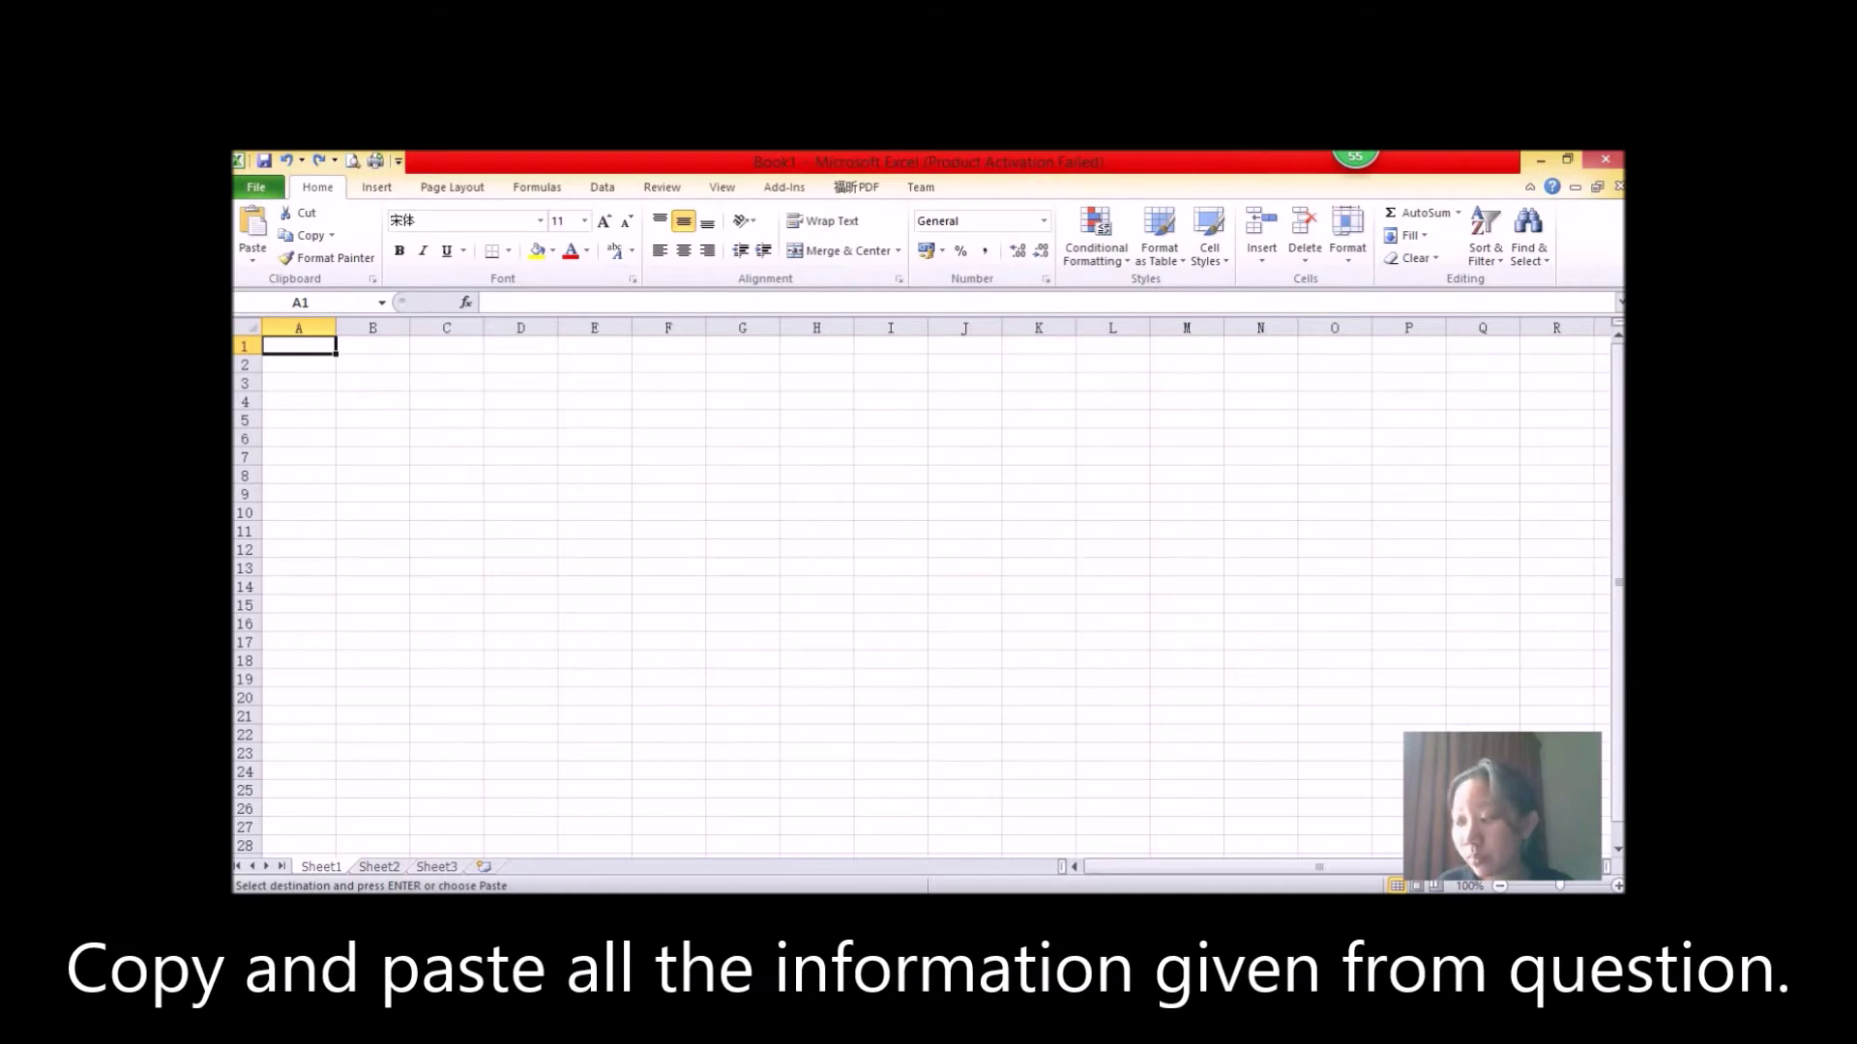
Step: Paste the Seervada Park Maximum Flow Problem data, with its From, To, Flow, Capacity and Nodes columns, starting at A1
type("Seervada Park Maximum Flow Problem  From\tTo\tFlow\t\tCapacity\t\tNodes\tNetflow\t\tSupply/Demand O\tA\t\t<=\t5\t\tO O\tB\t\t<=\t7\t\tA O\tC\t\t<=\t4\t\tB A\tB\t\t<=\t1\t\tC A\tD\t\t<=\t3\t\tD B\tC\t\t<=\t2\t\tE B\tD\t\t<=\t4\t\tT B\tE\t\t<=\t5 C\tE\t\t<=\t4 D\tT\t\t<=\t9 E\tD\t\t<=\t1 E\tT\t\t<=\t6  Maximum Flow")
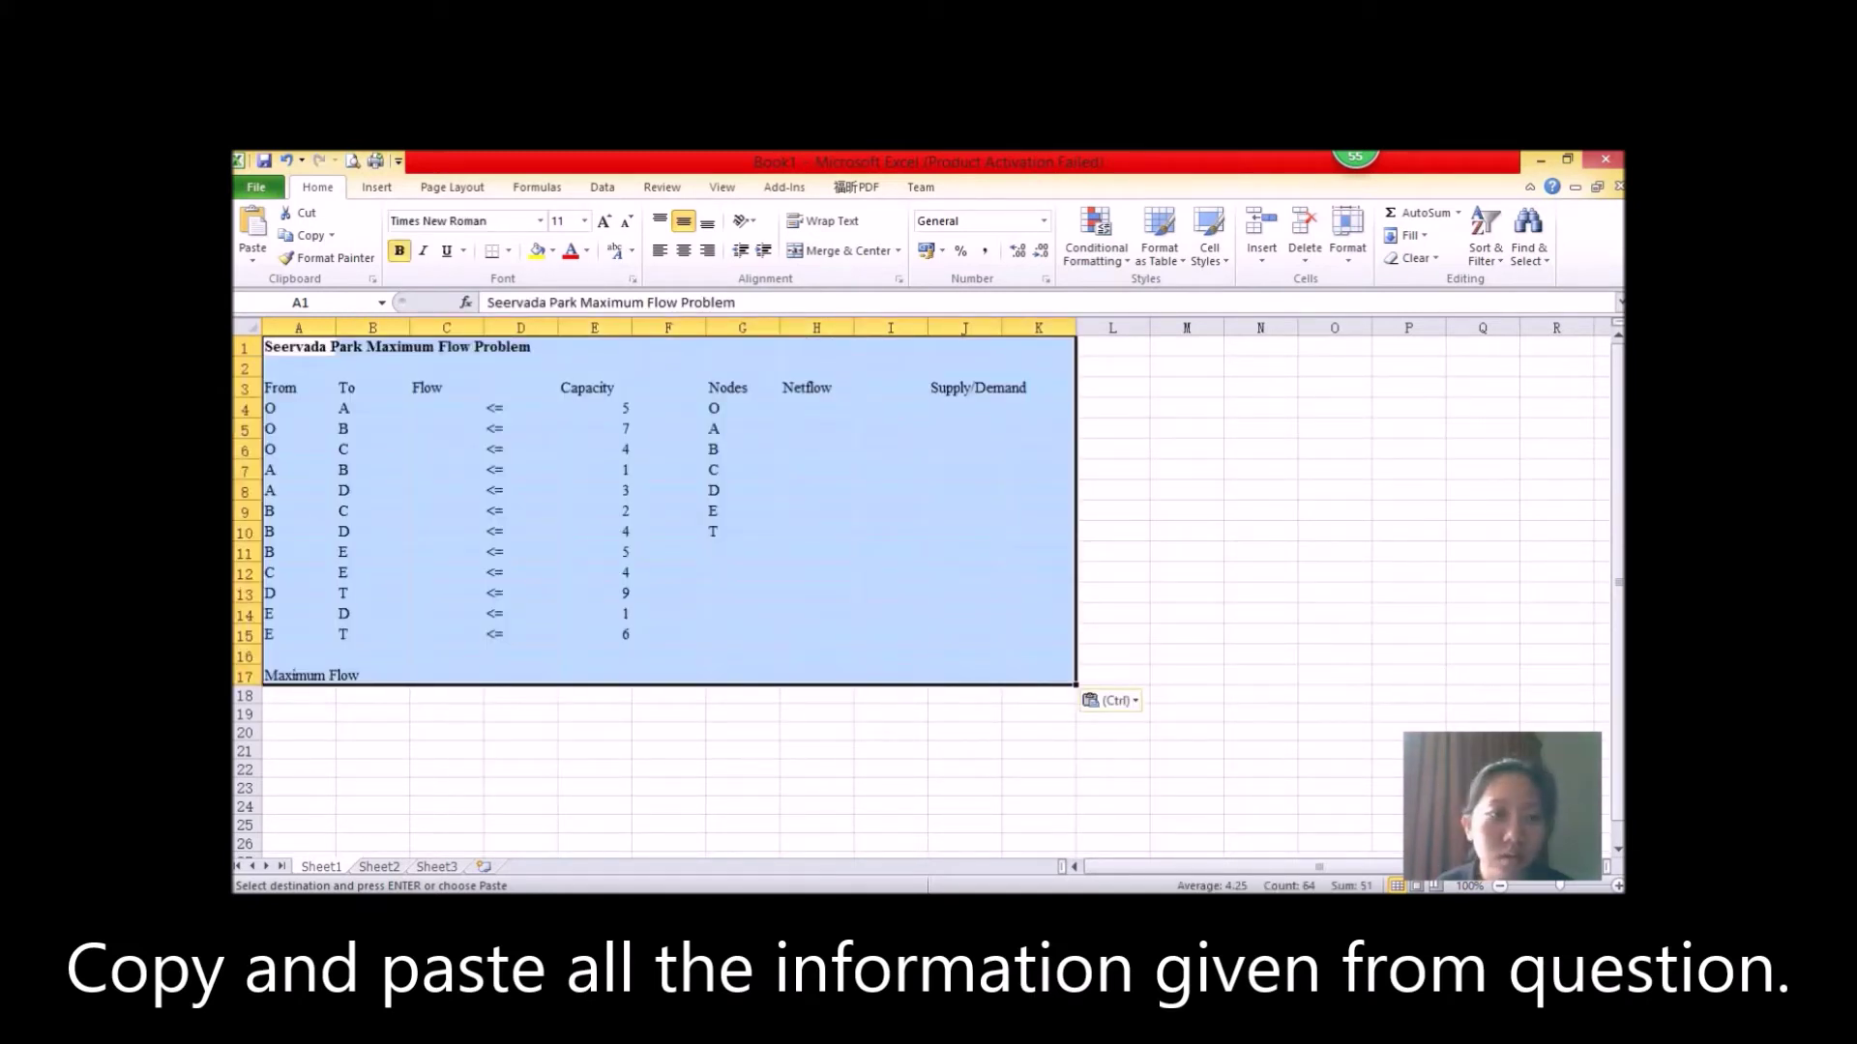
left_click(890, 511)
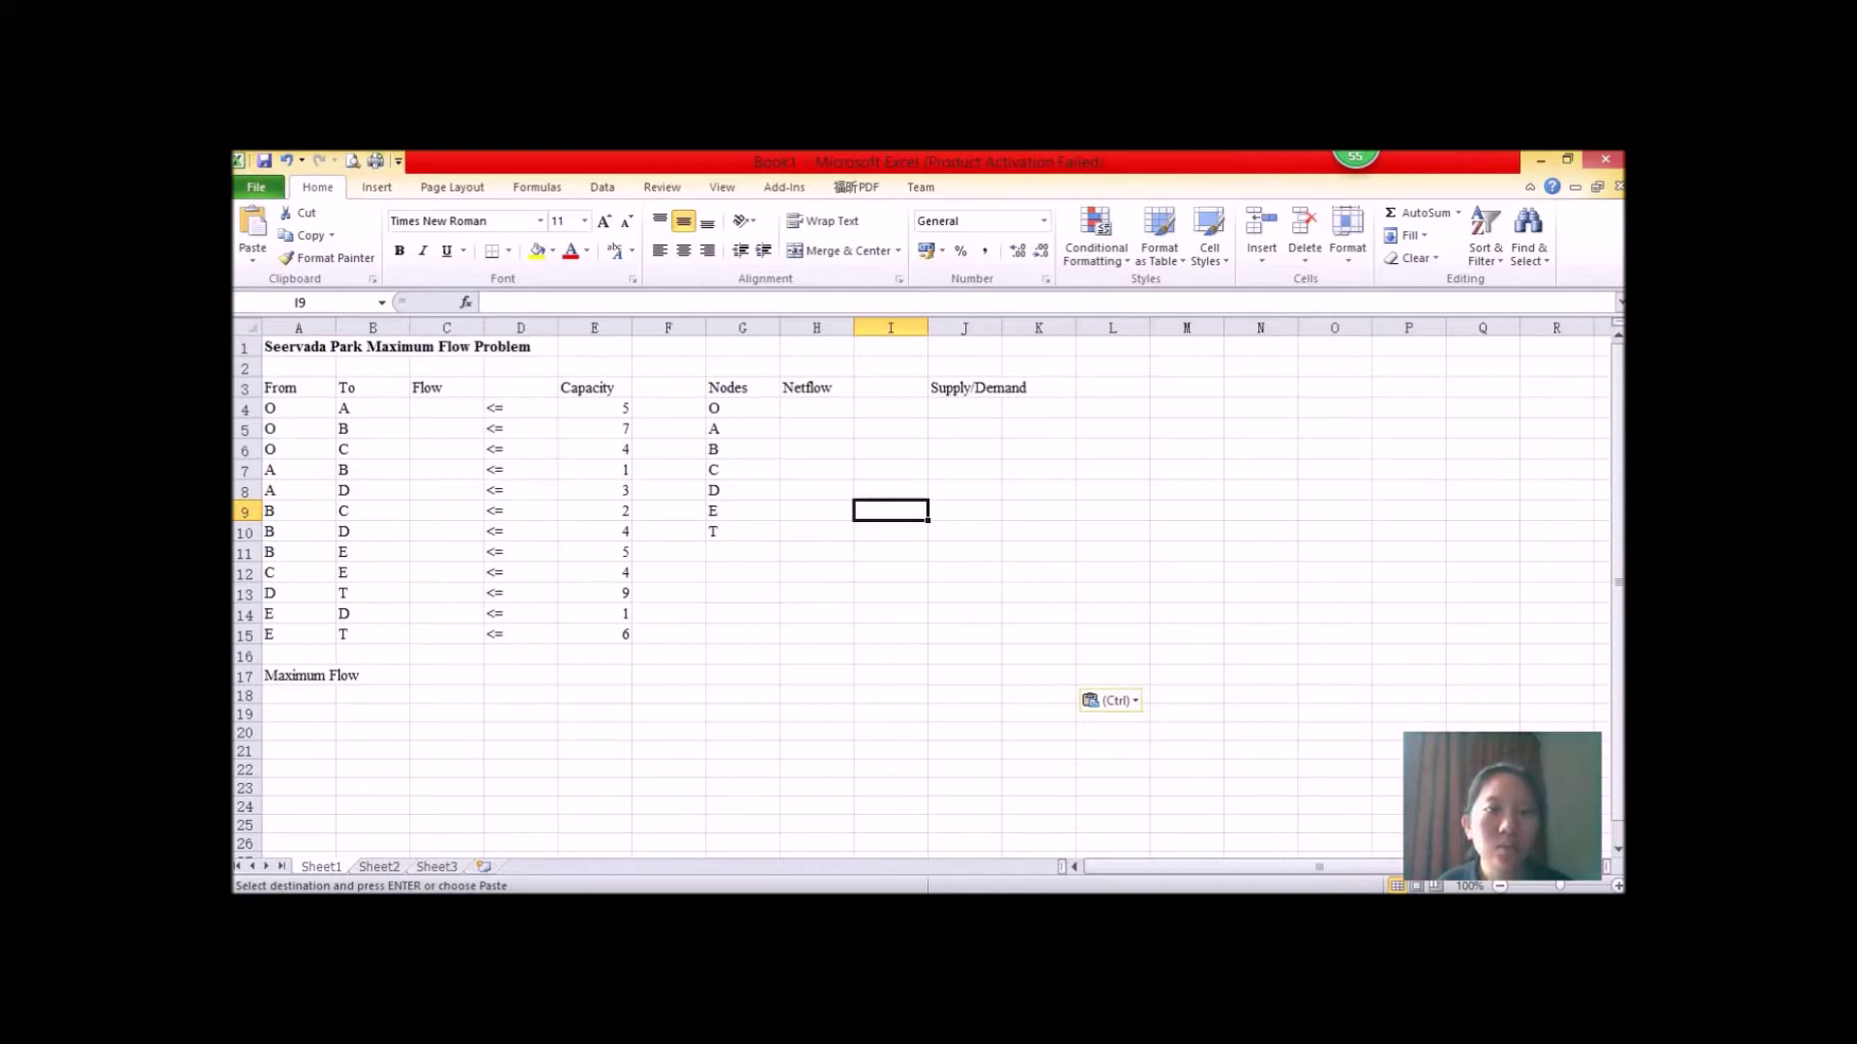
Step: Calculate node O's netflow in H4 with =SUMIF(A4:A15,G4,C4:C15)
left_click(816, 408)
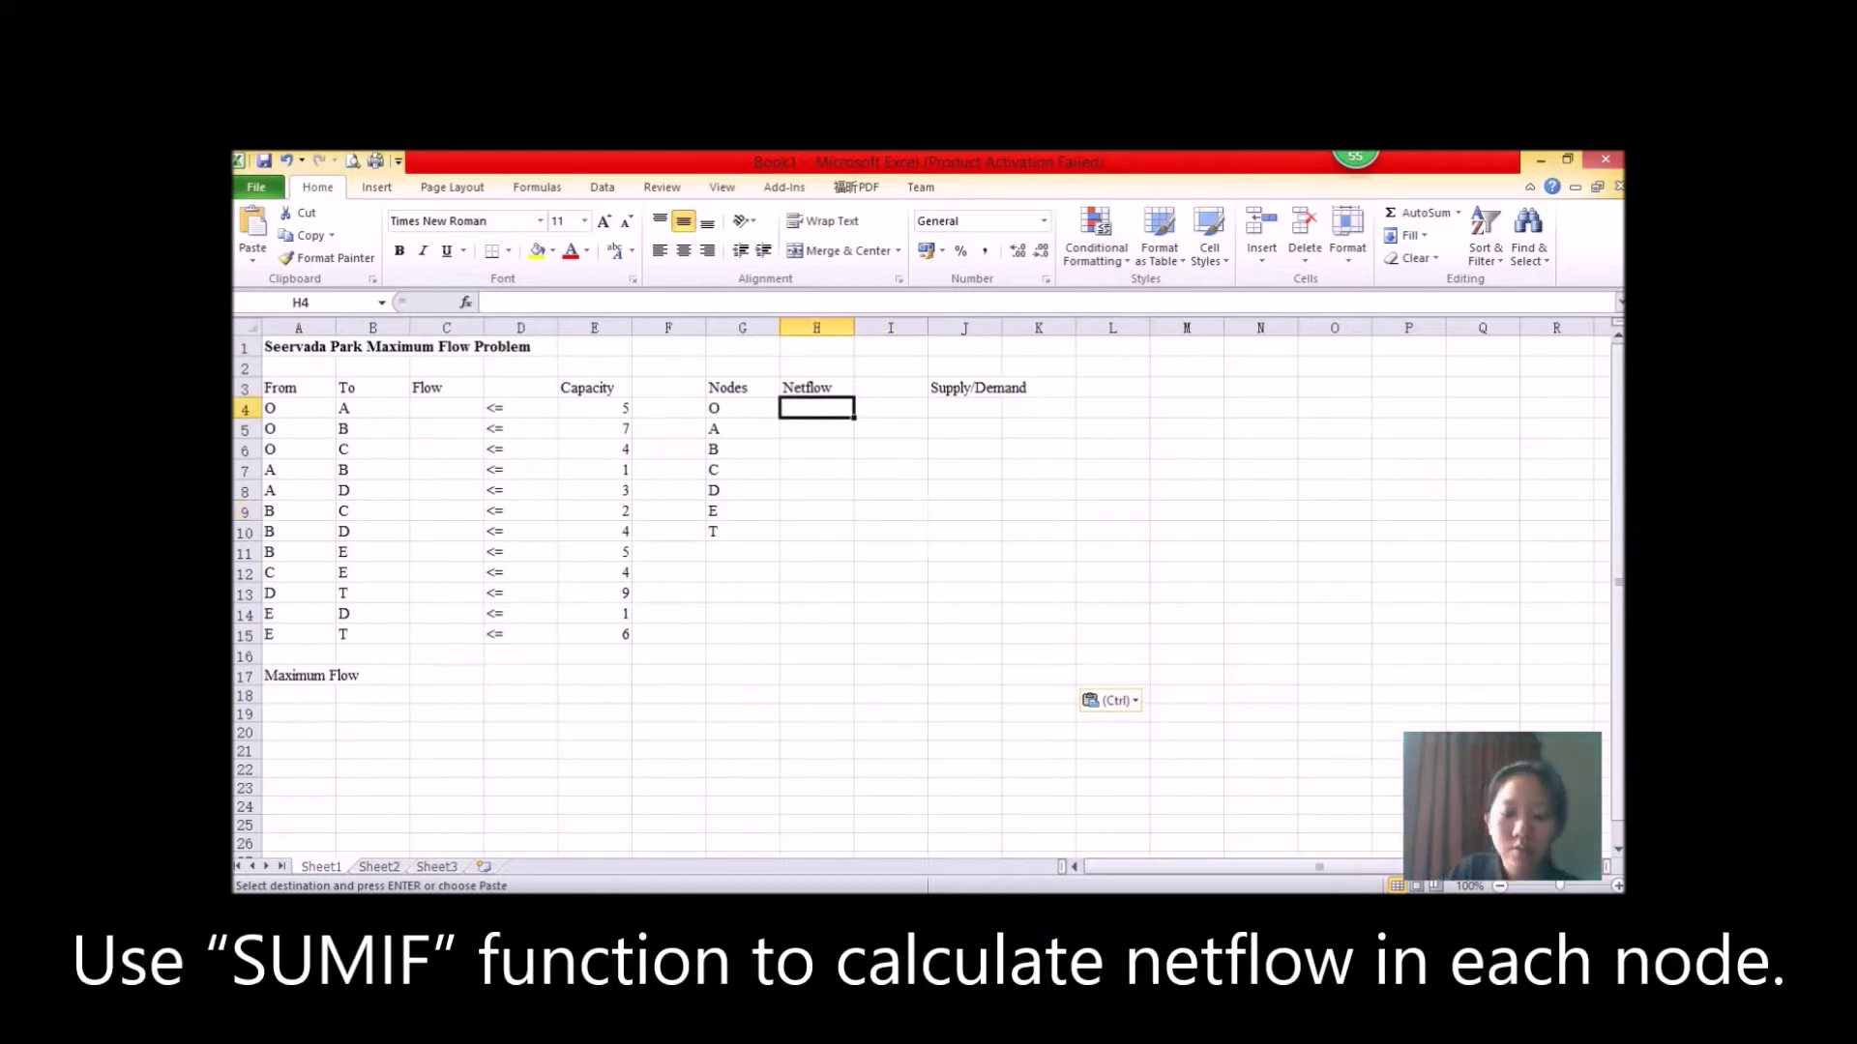
type("=SUM")
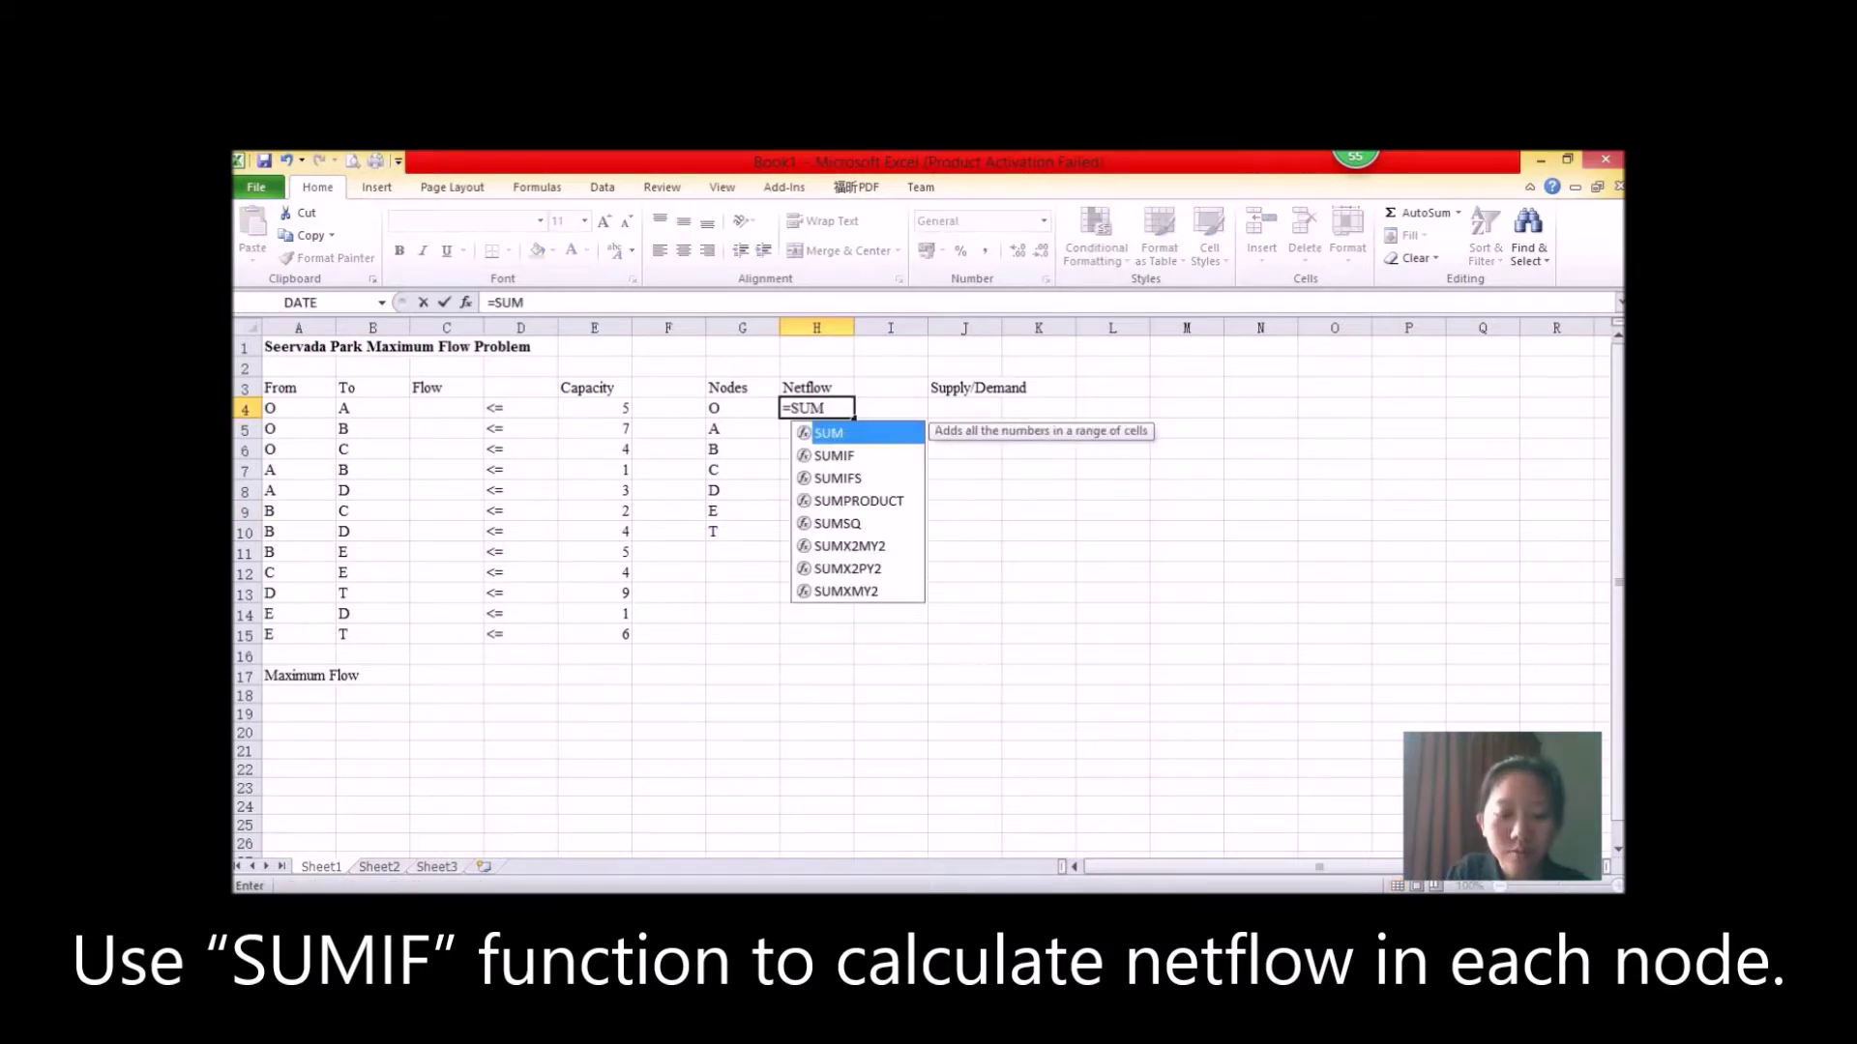
type("IF(")
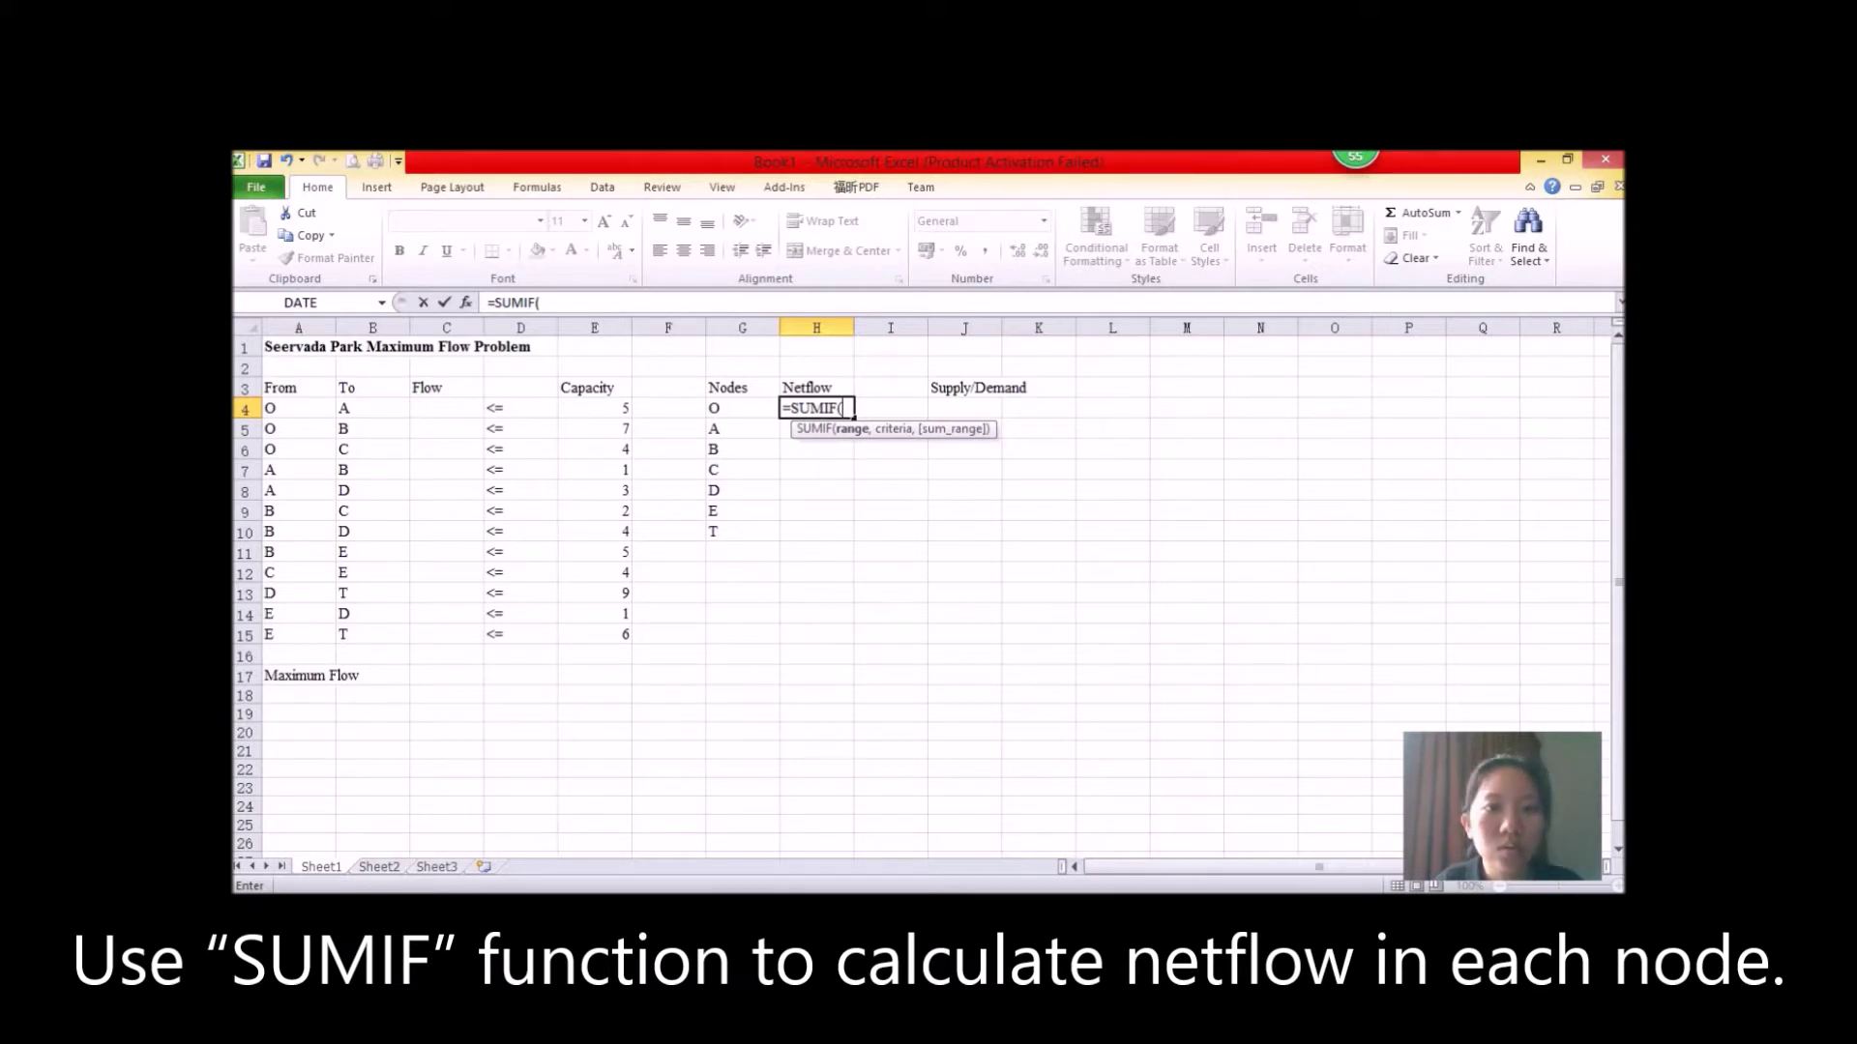
left_click(298, 409)
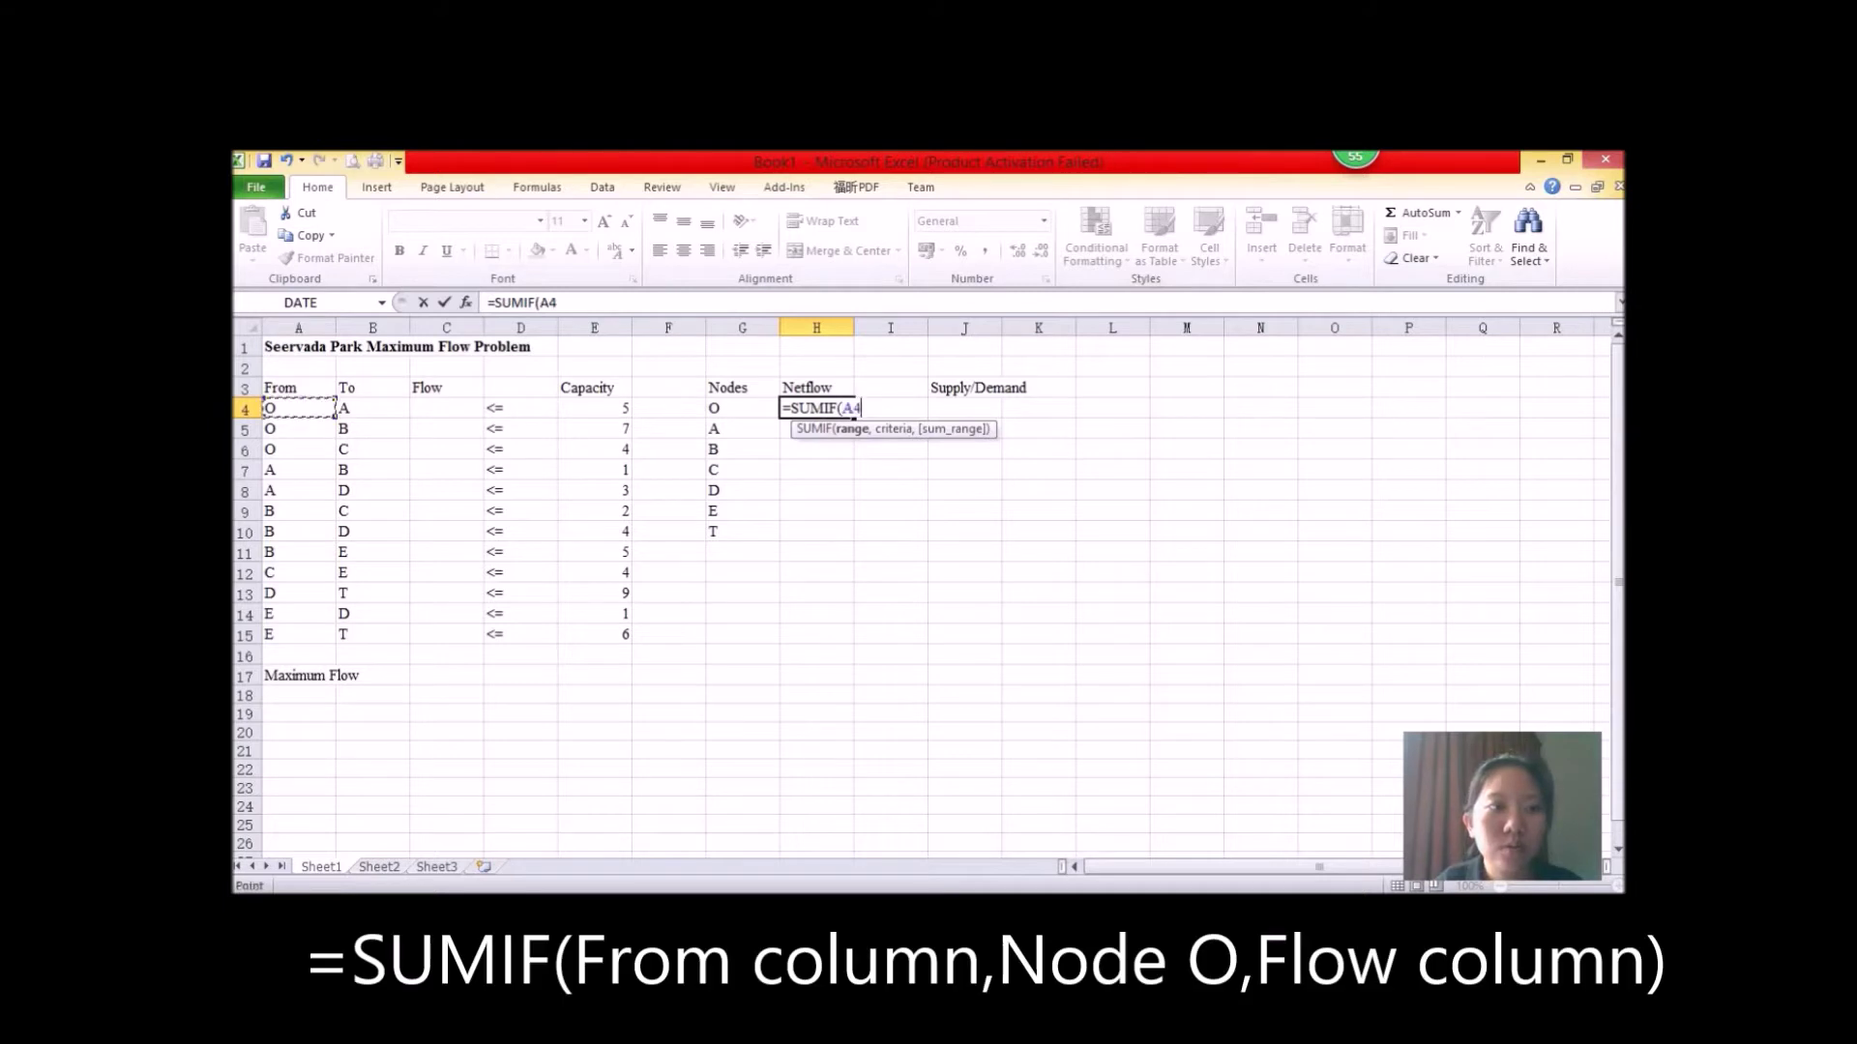
left_click_drag(299, 408, 299, 635)
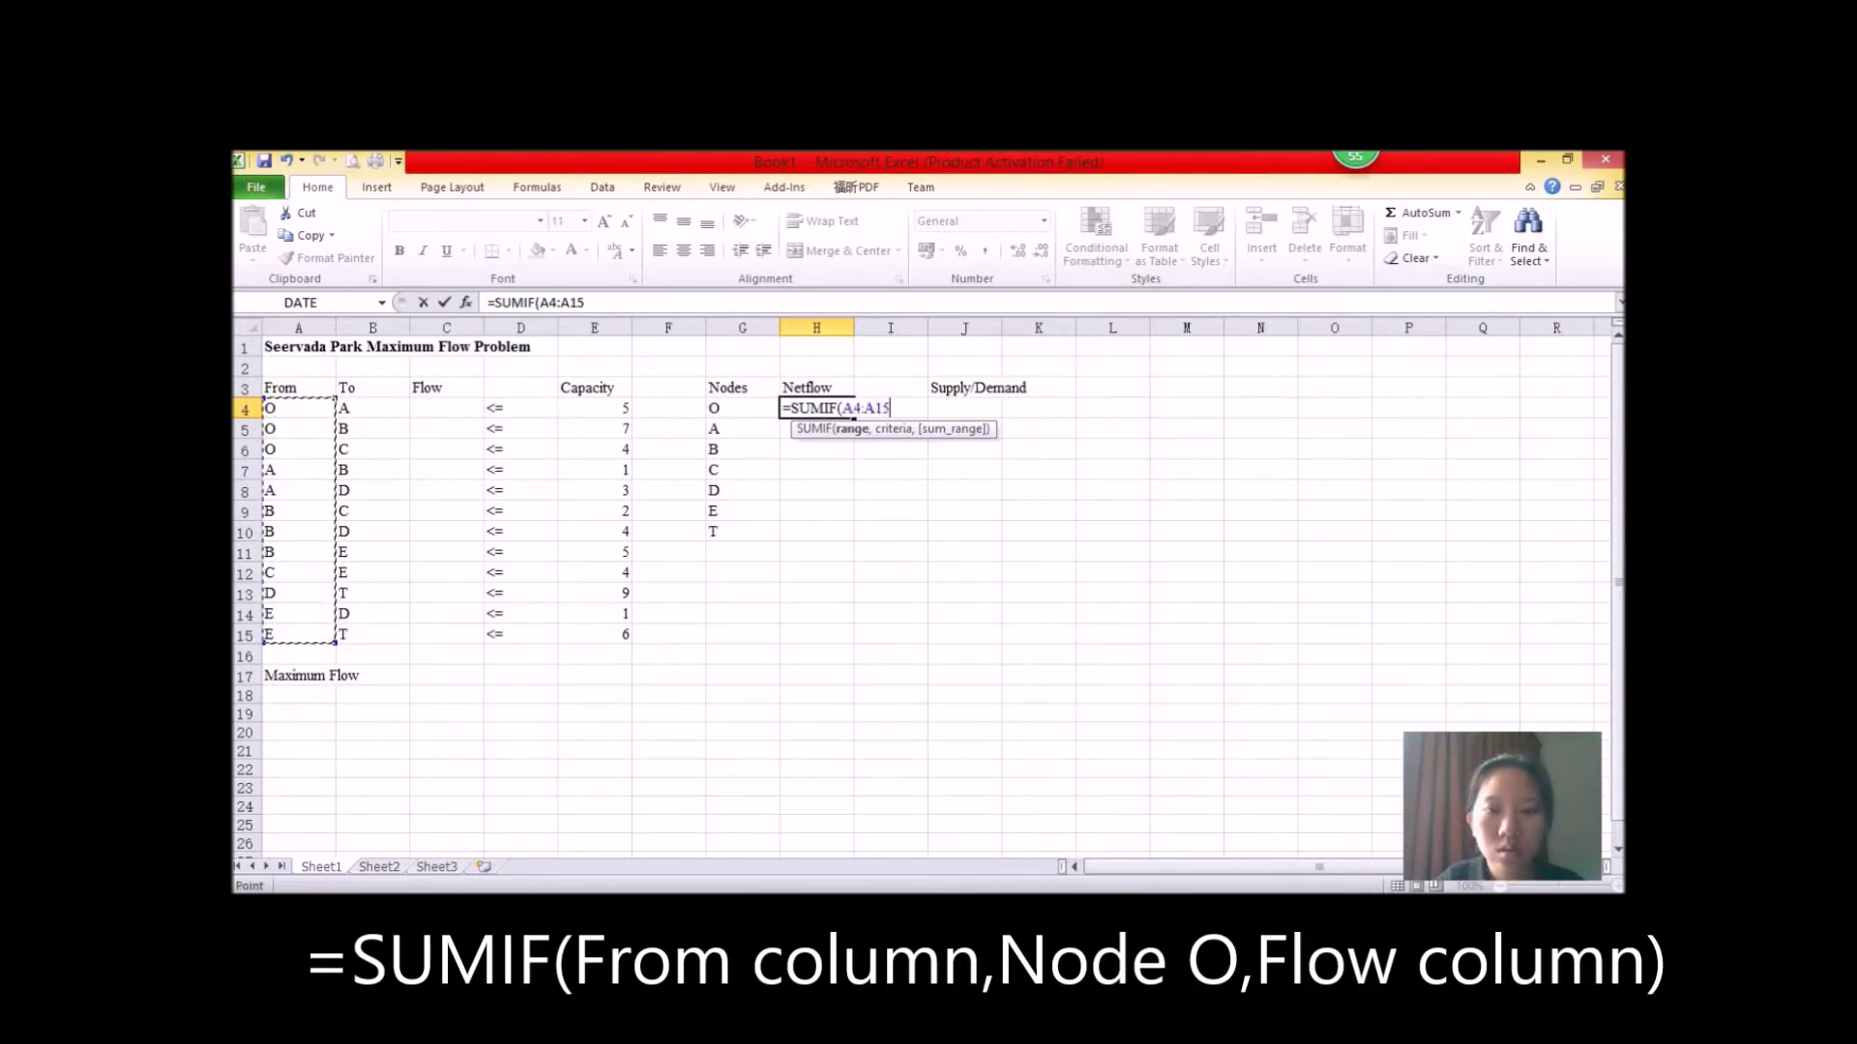
type(",")
left_click(742, 409)
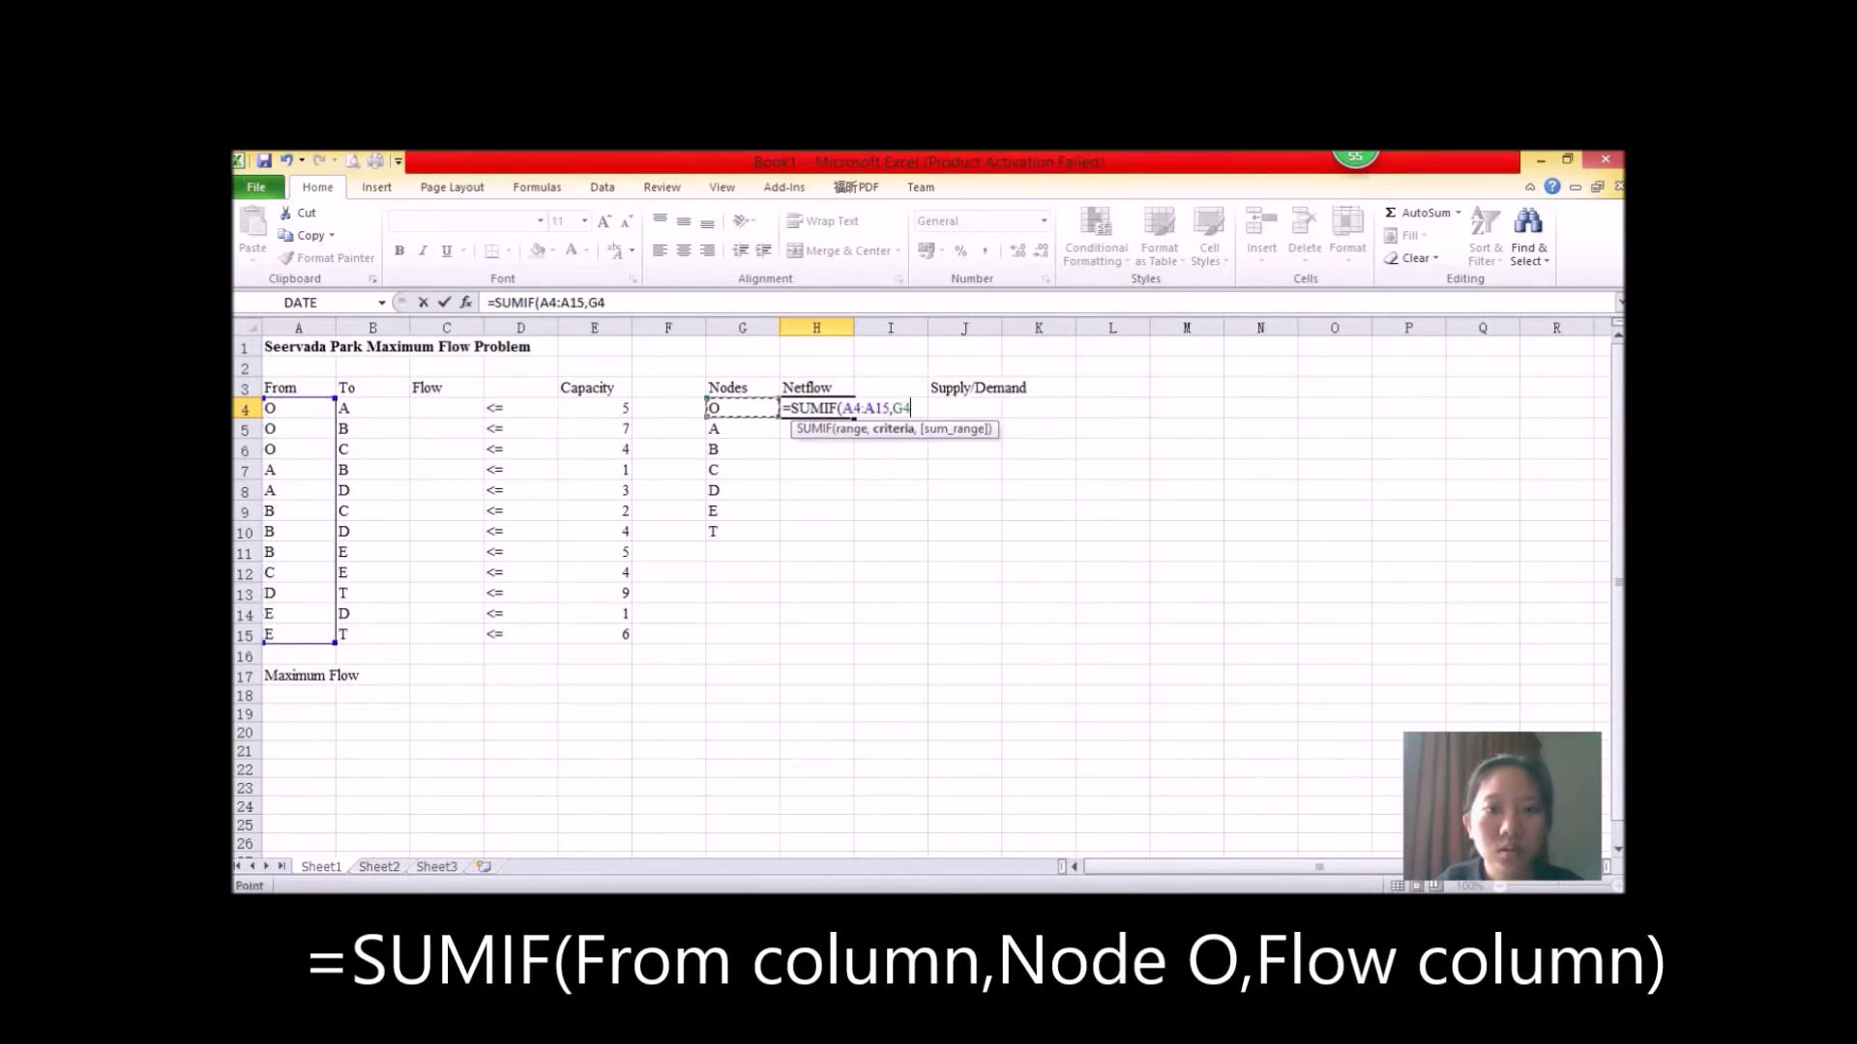
type(",")
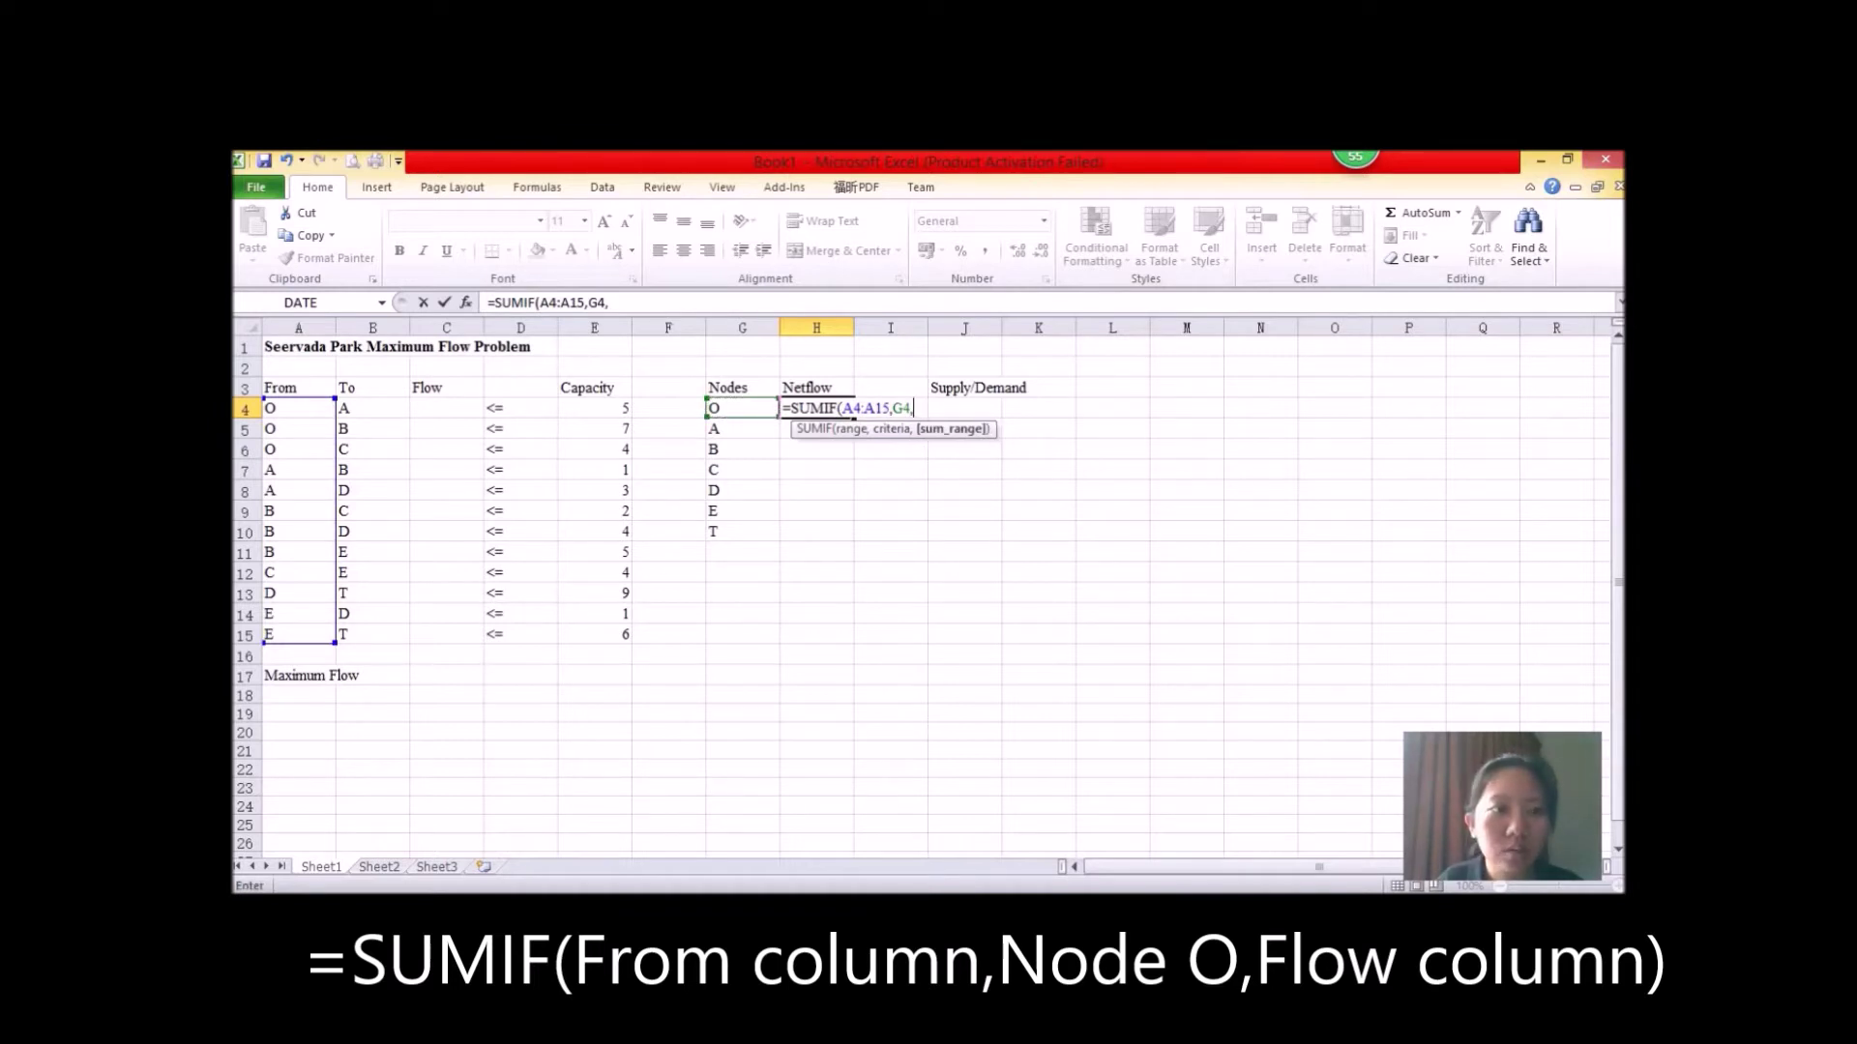
left_click_drag(446, 409, 445, 634)
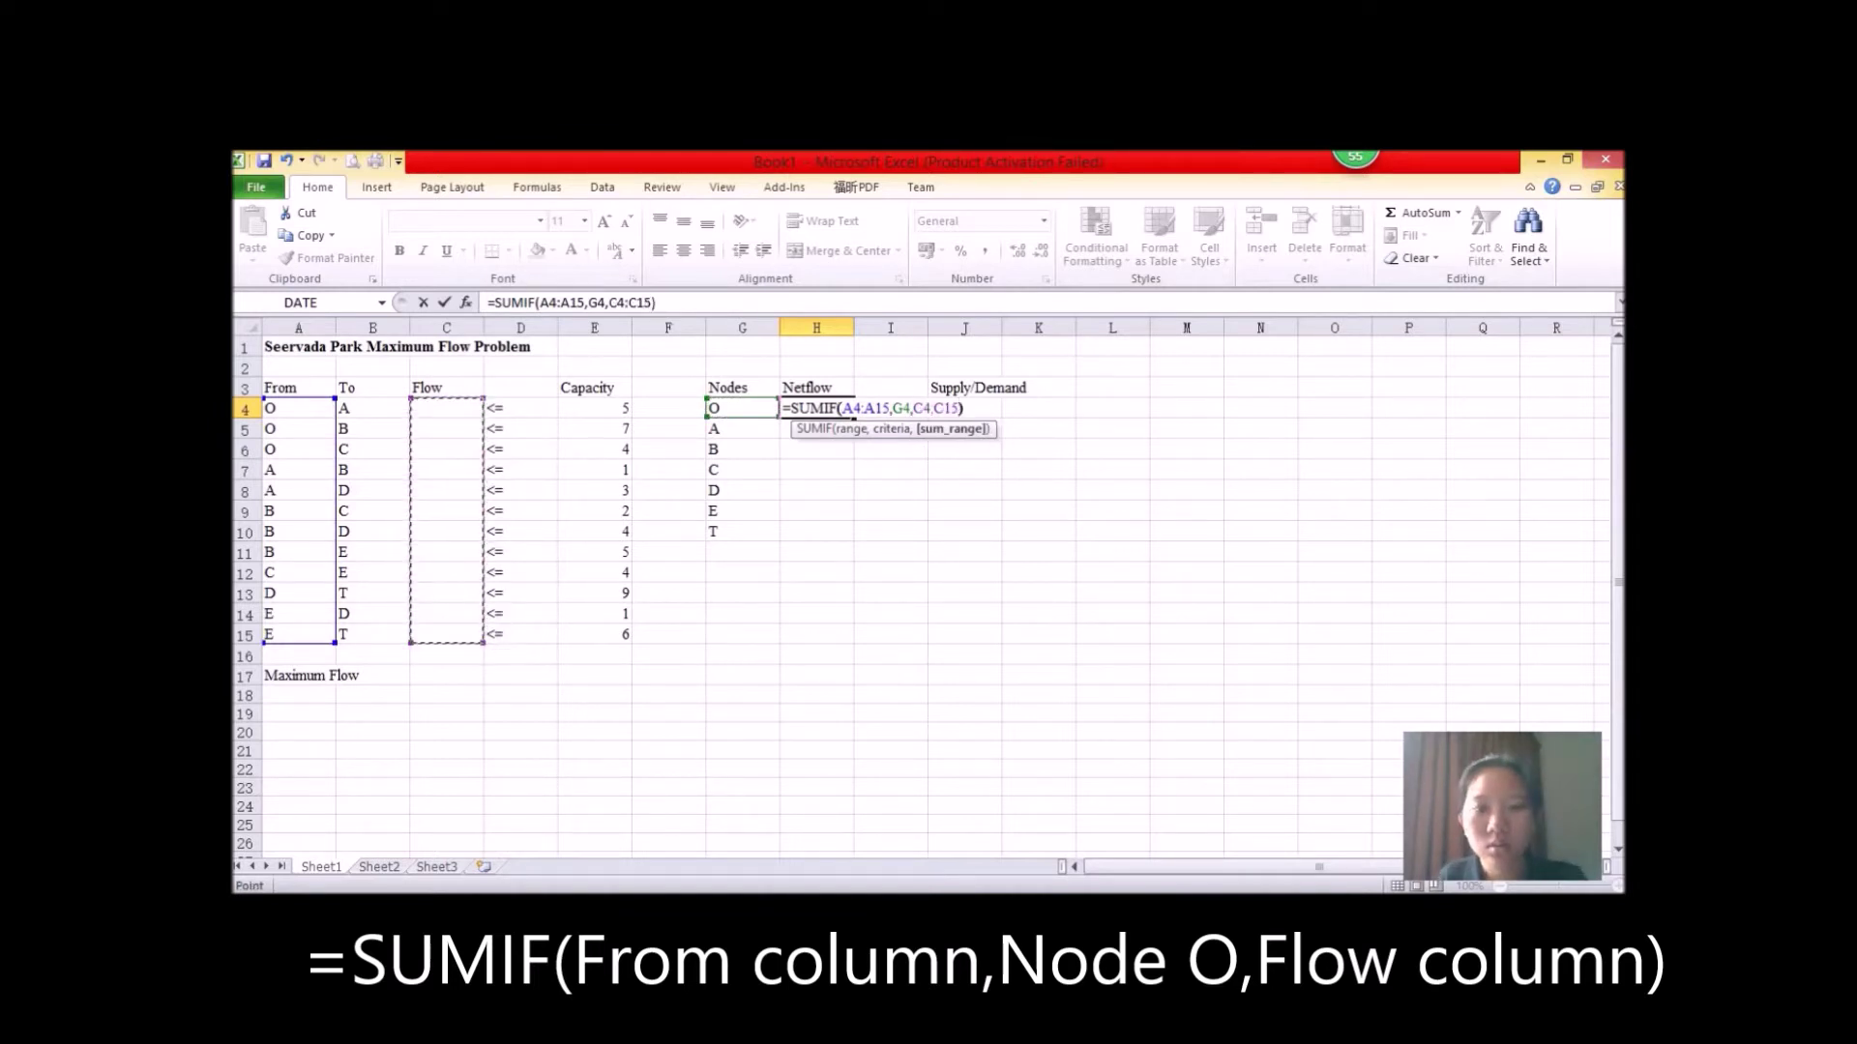
type(")")
key("Return")
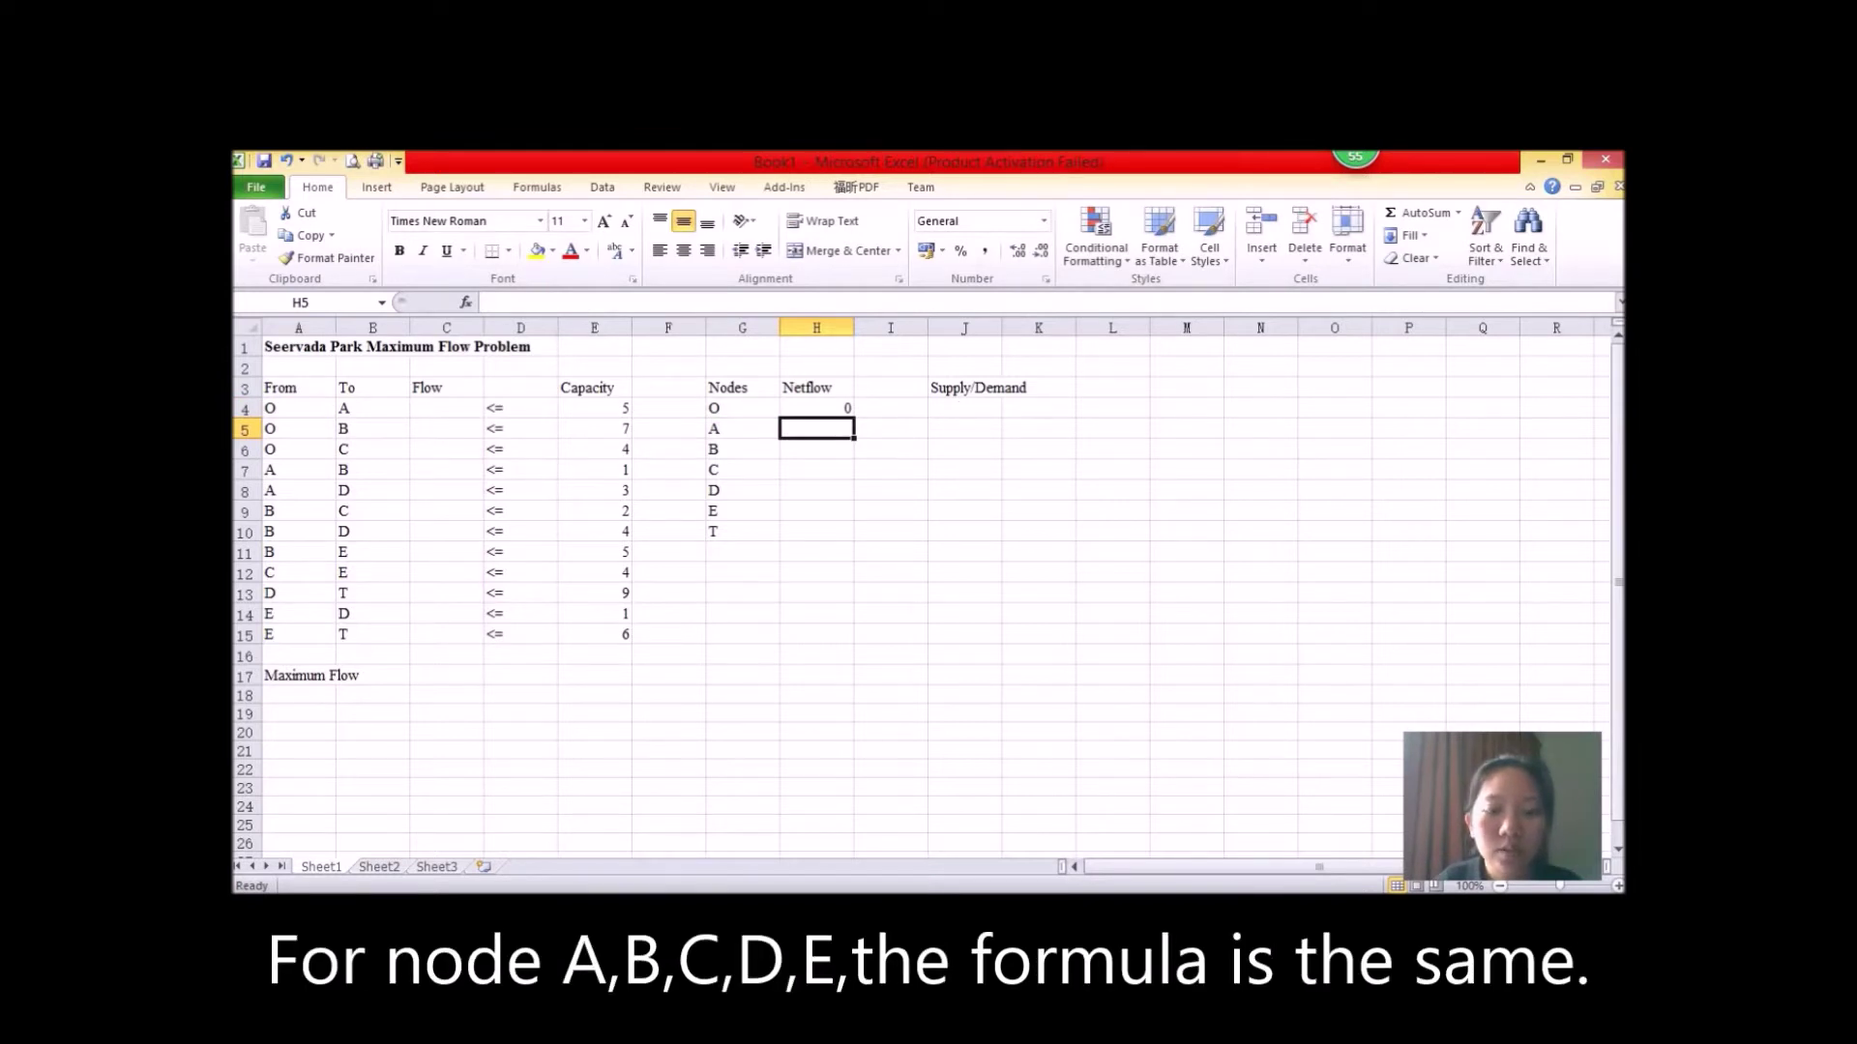
Step: Begin node A's netflow formula in H5 with a SUMIF over range A4:A15, criterion G5 and sum range C4:C15
type("=")
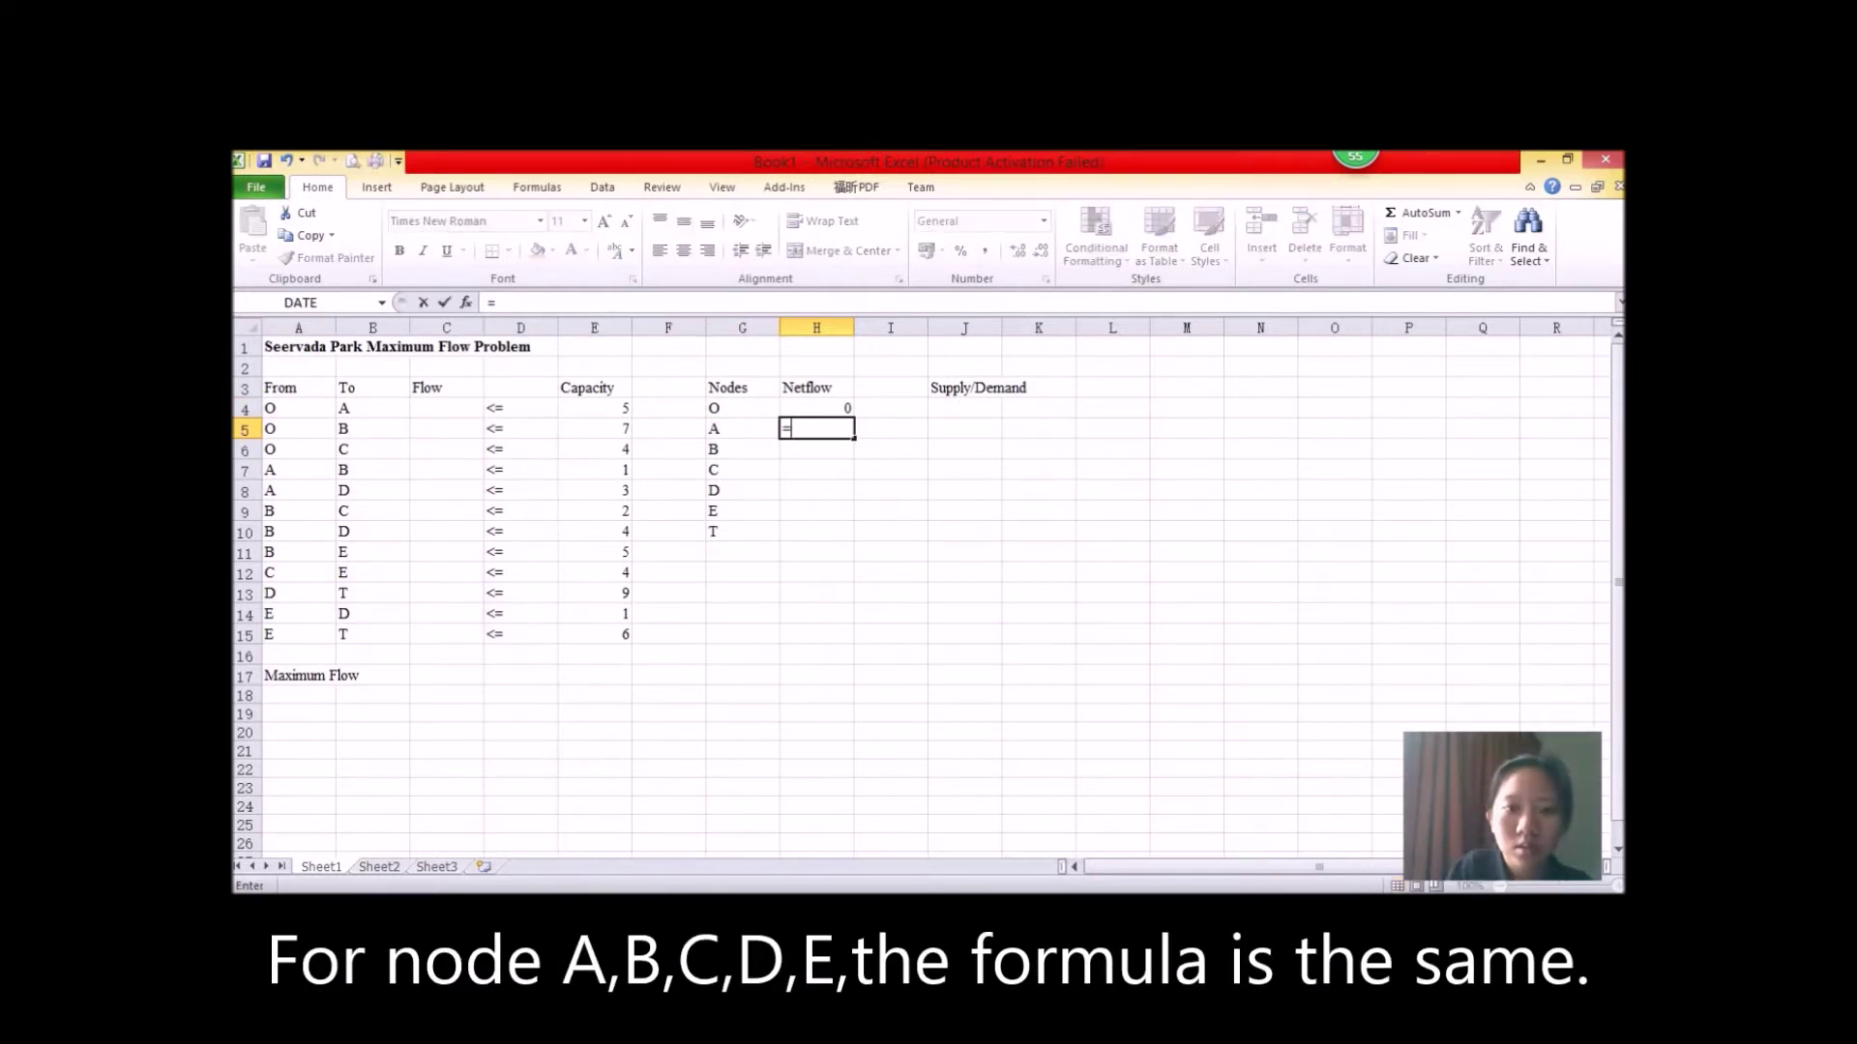
type("SUMIF")
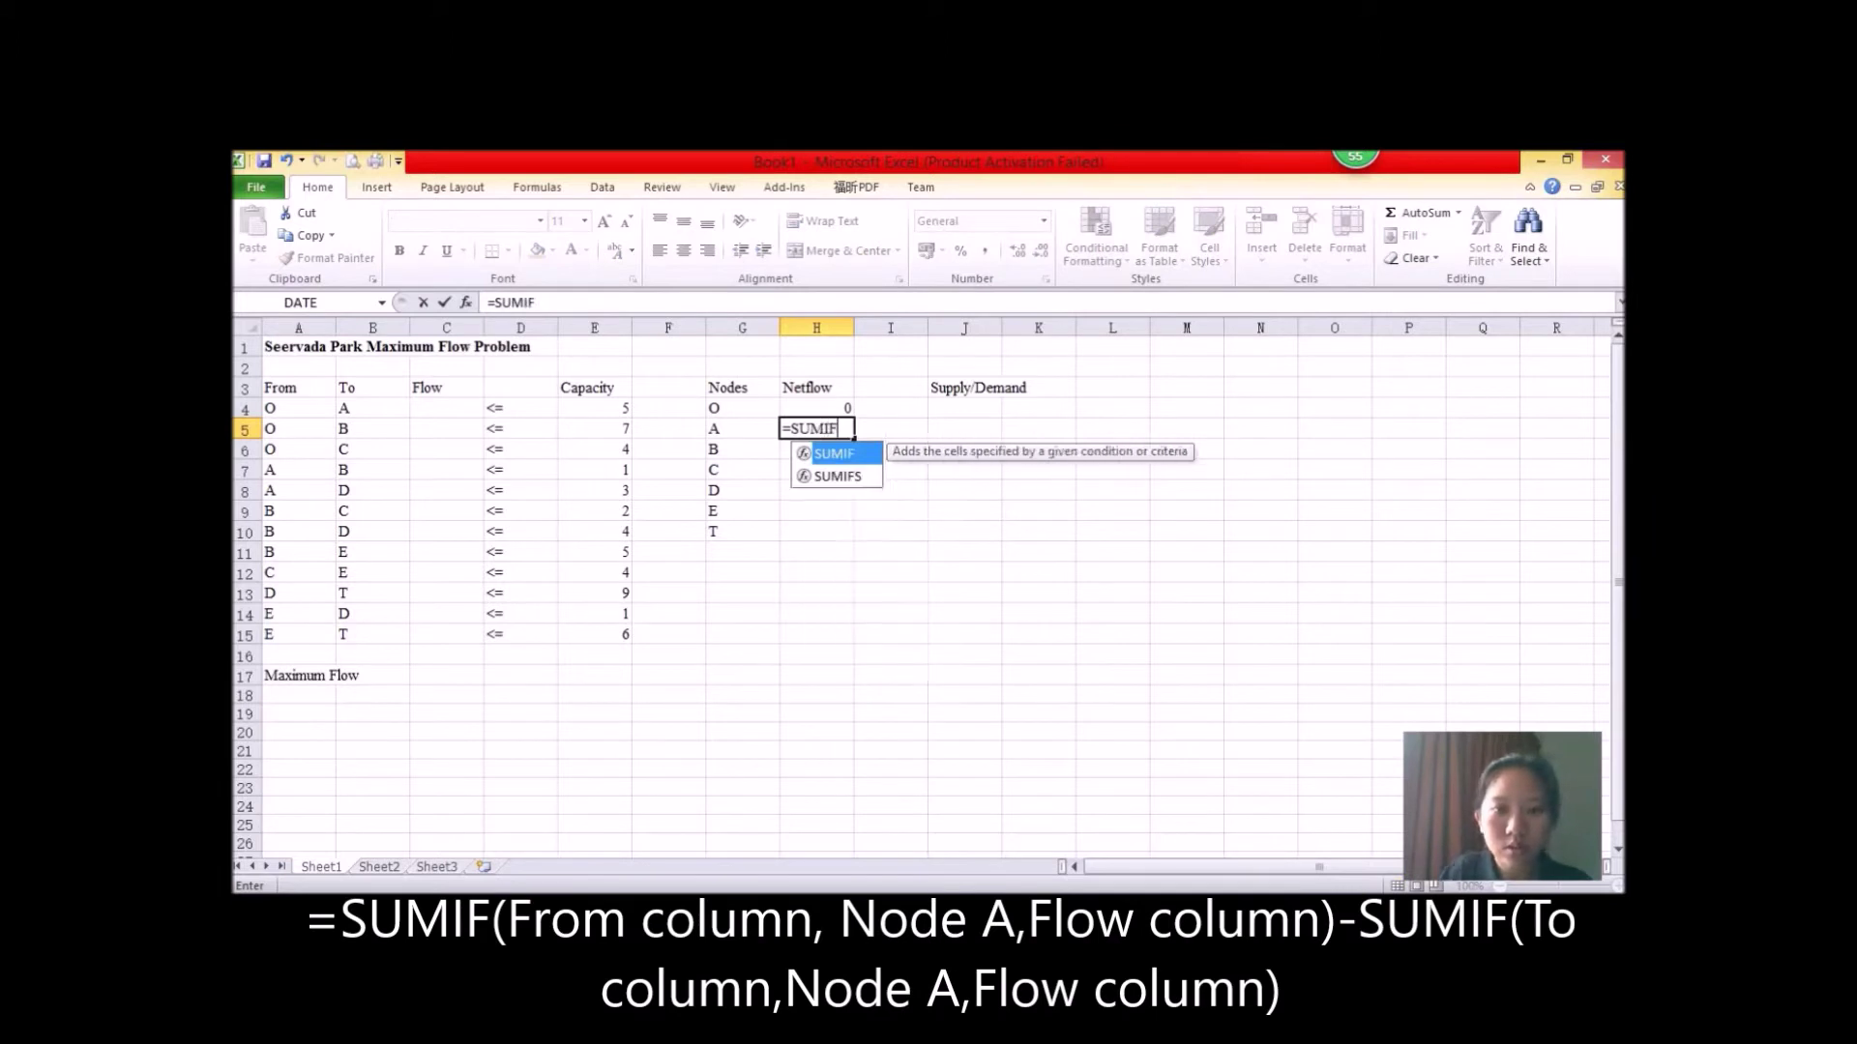
type("(")
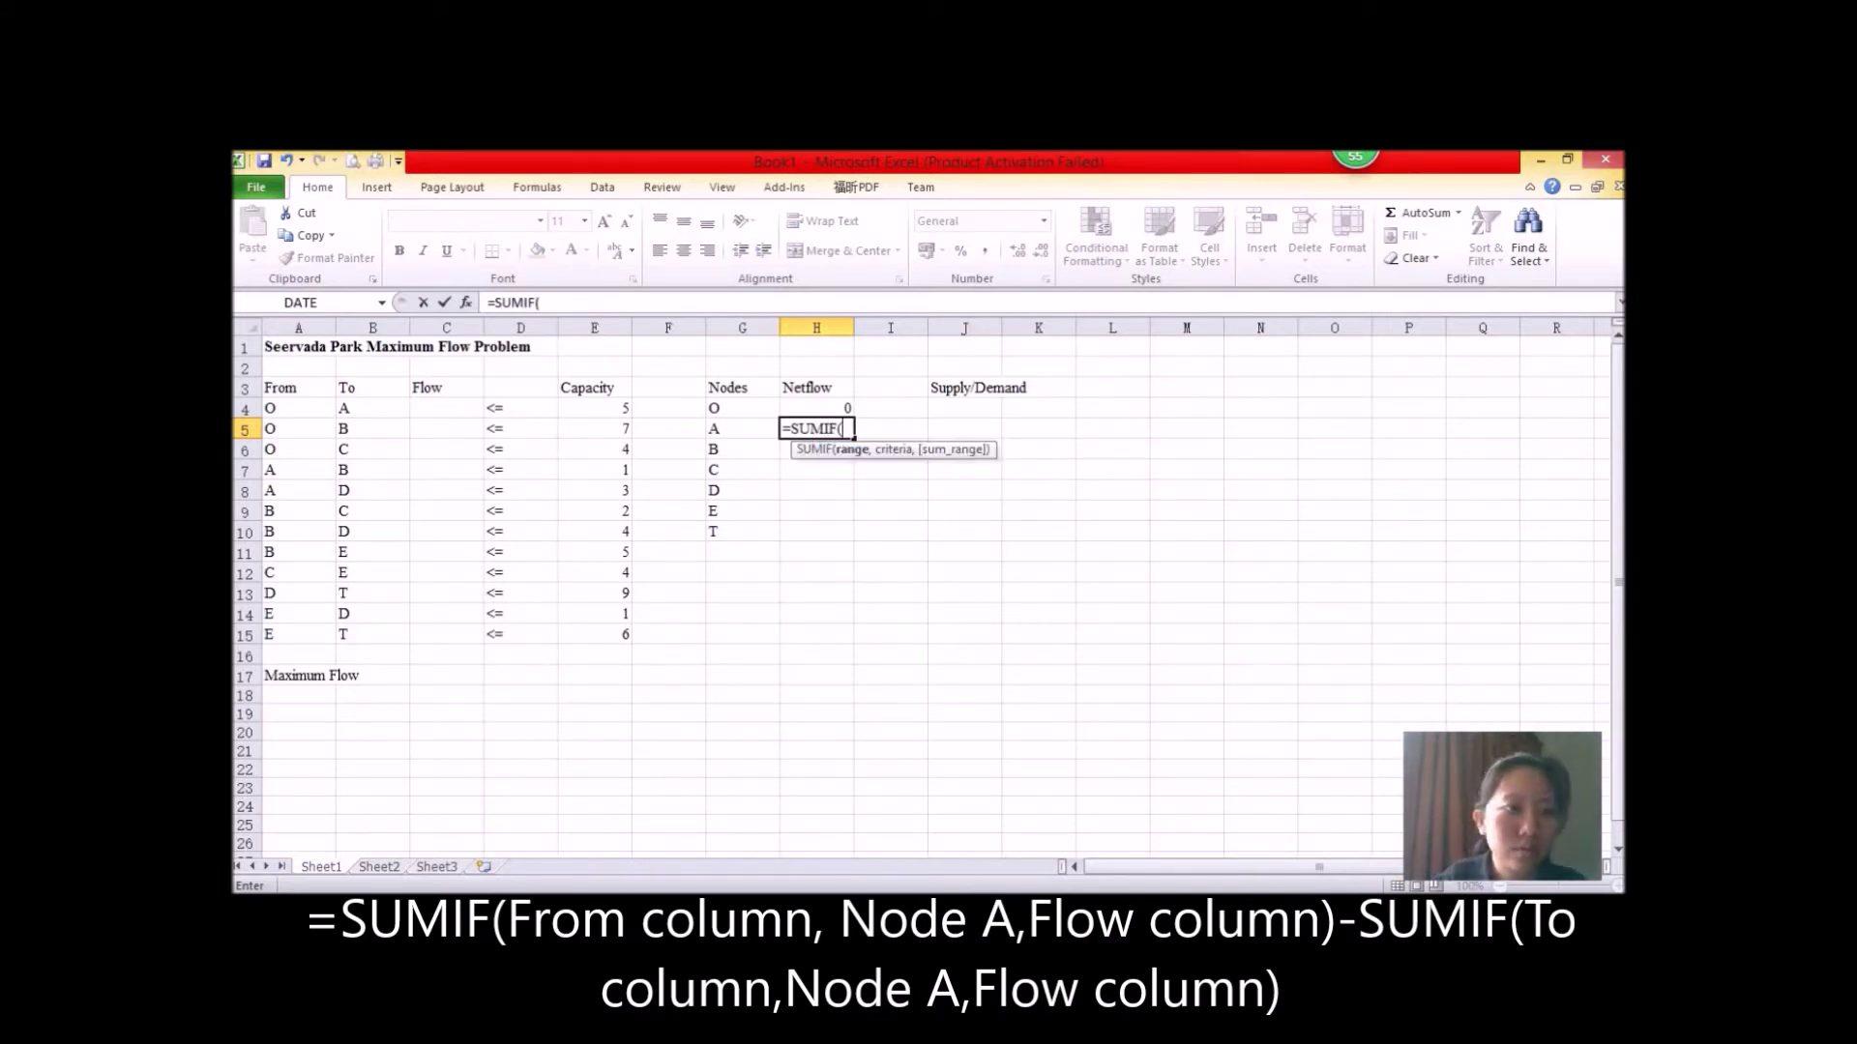
left_click_drag(280, 408, 290, 635)
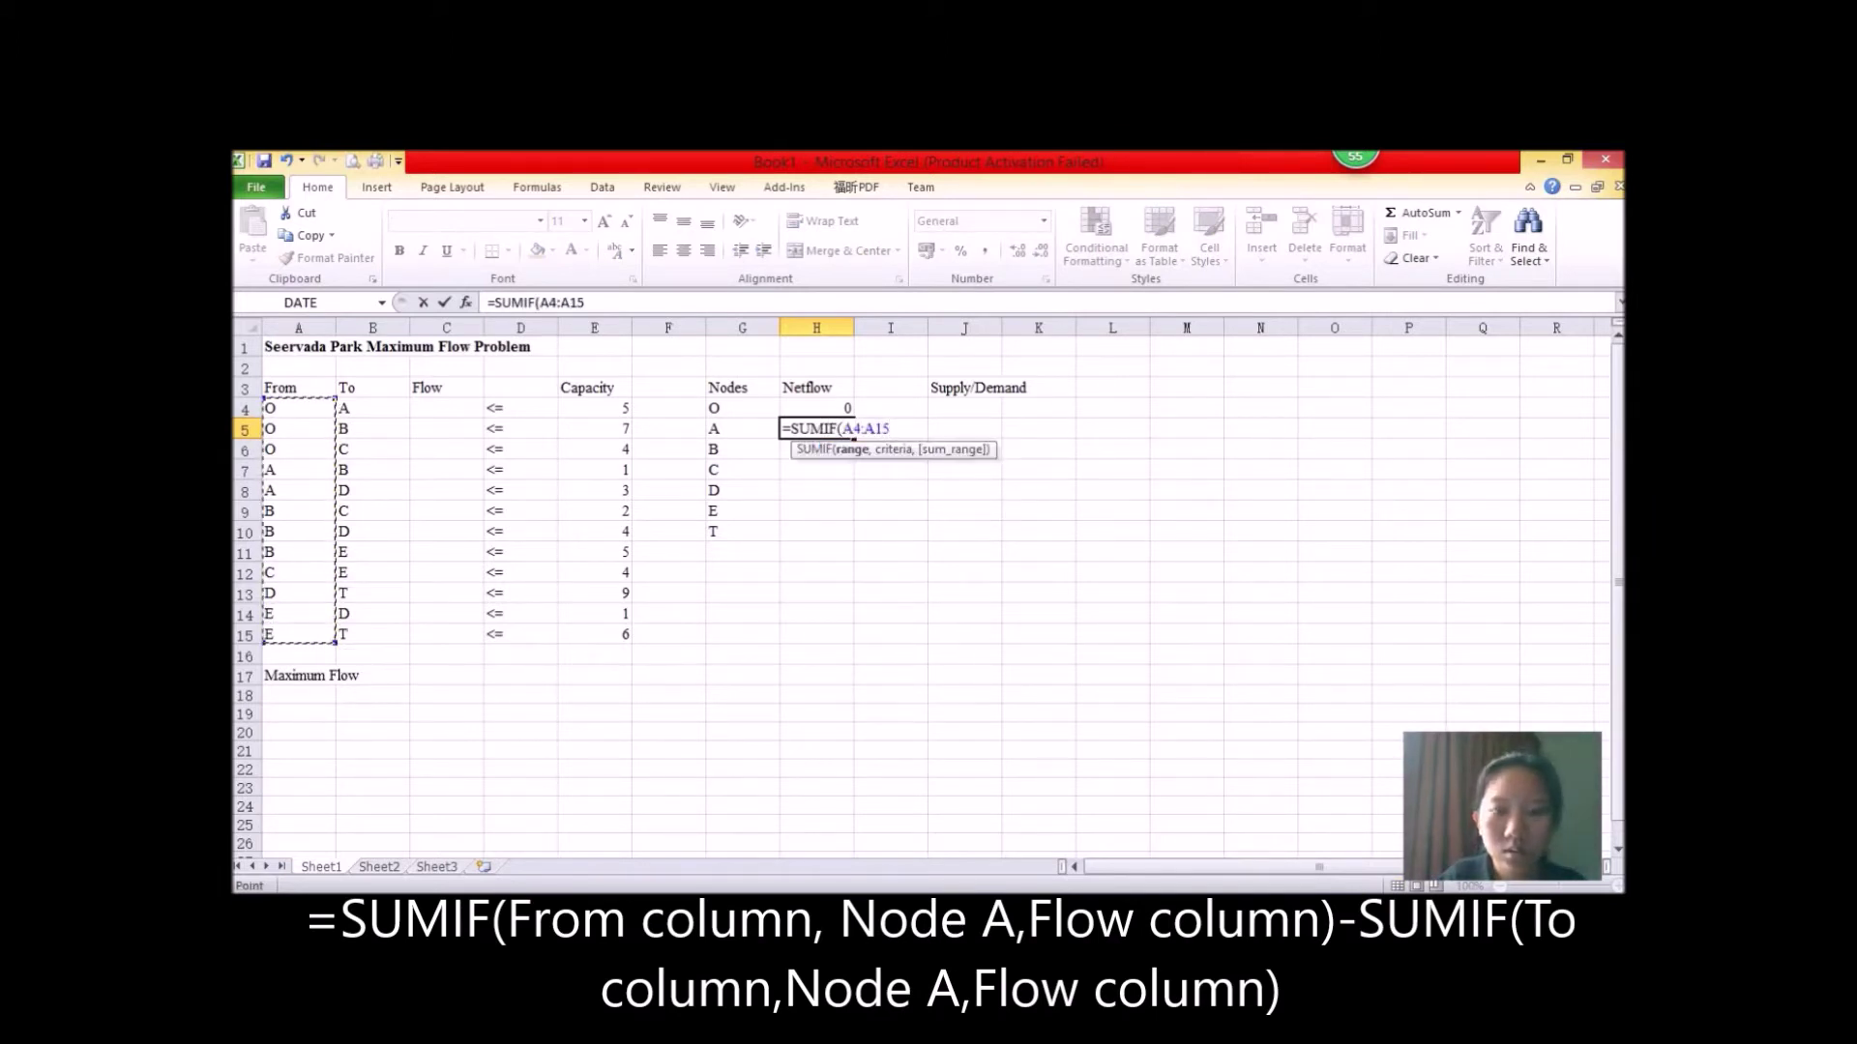
type(",")
left_click(741, 428)
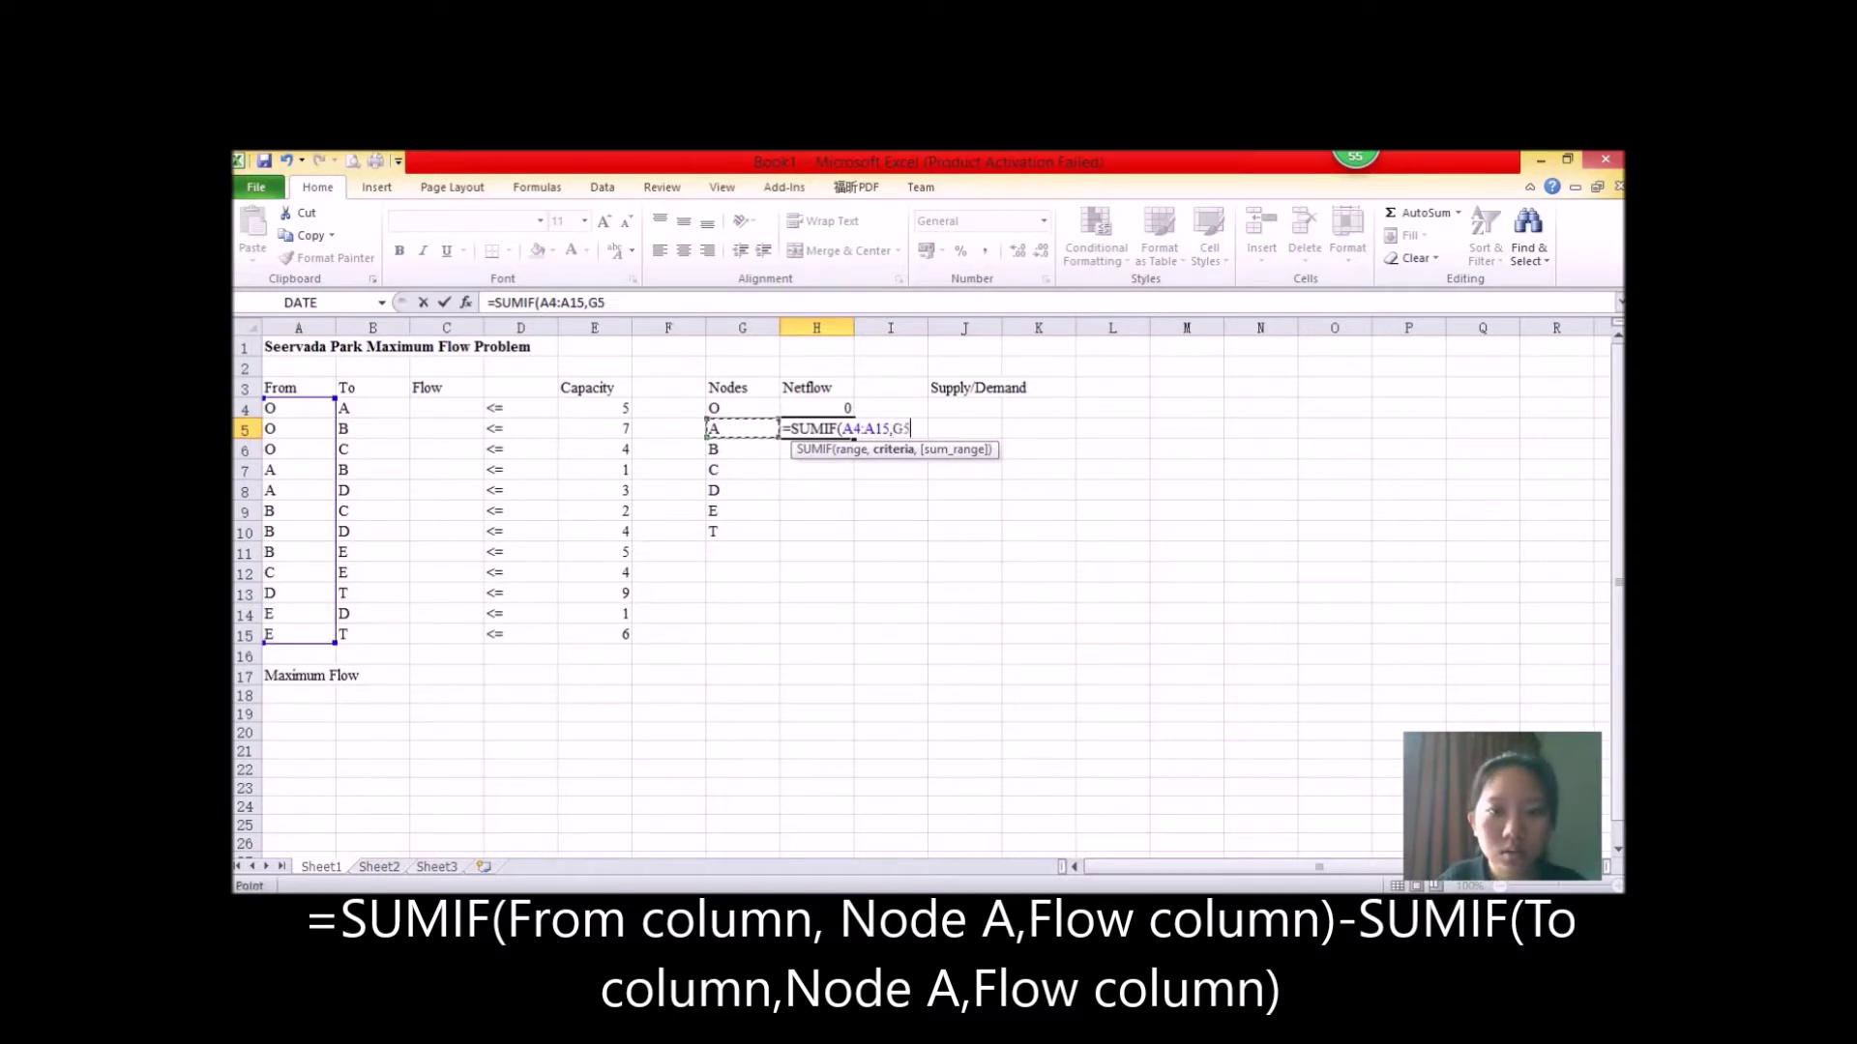
type(",")
left_click_drag(436, 408, 445, 635)
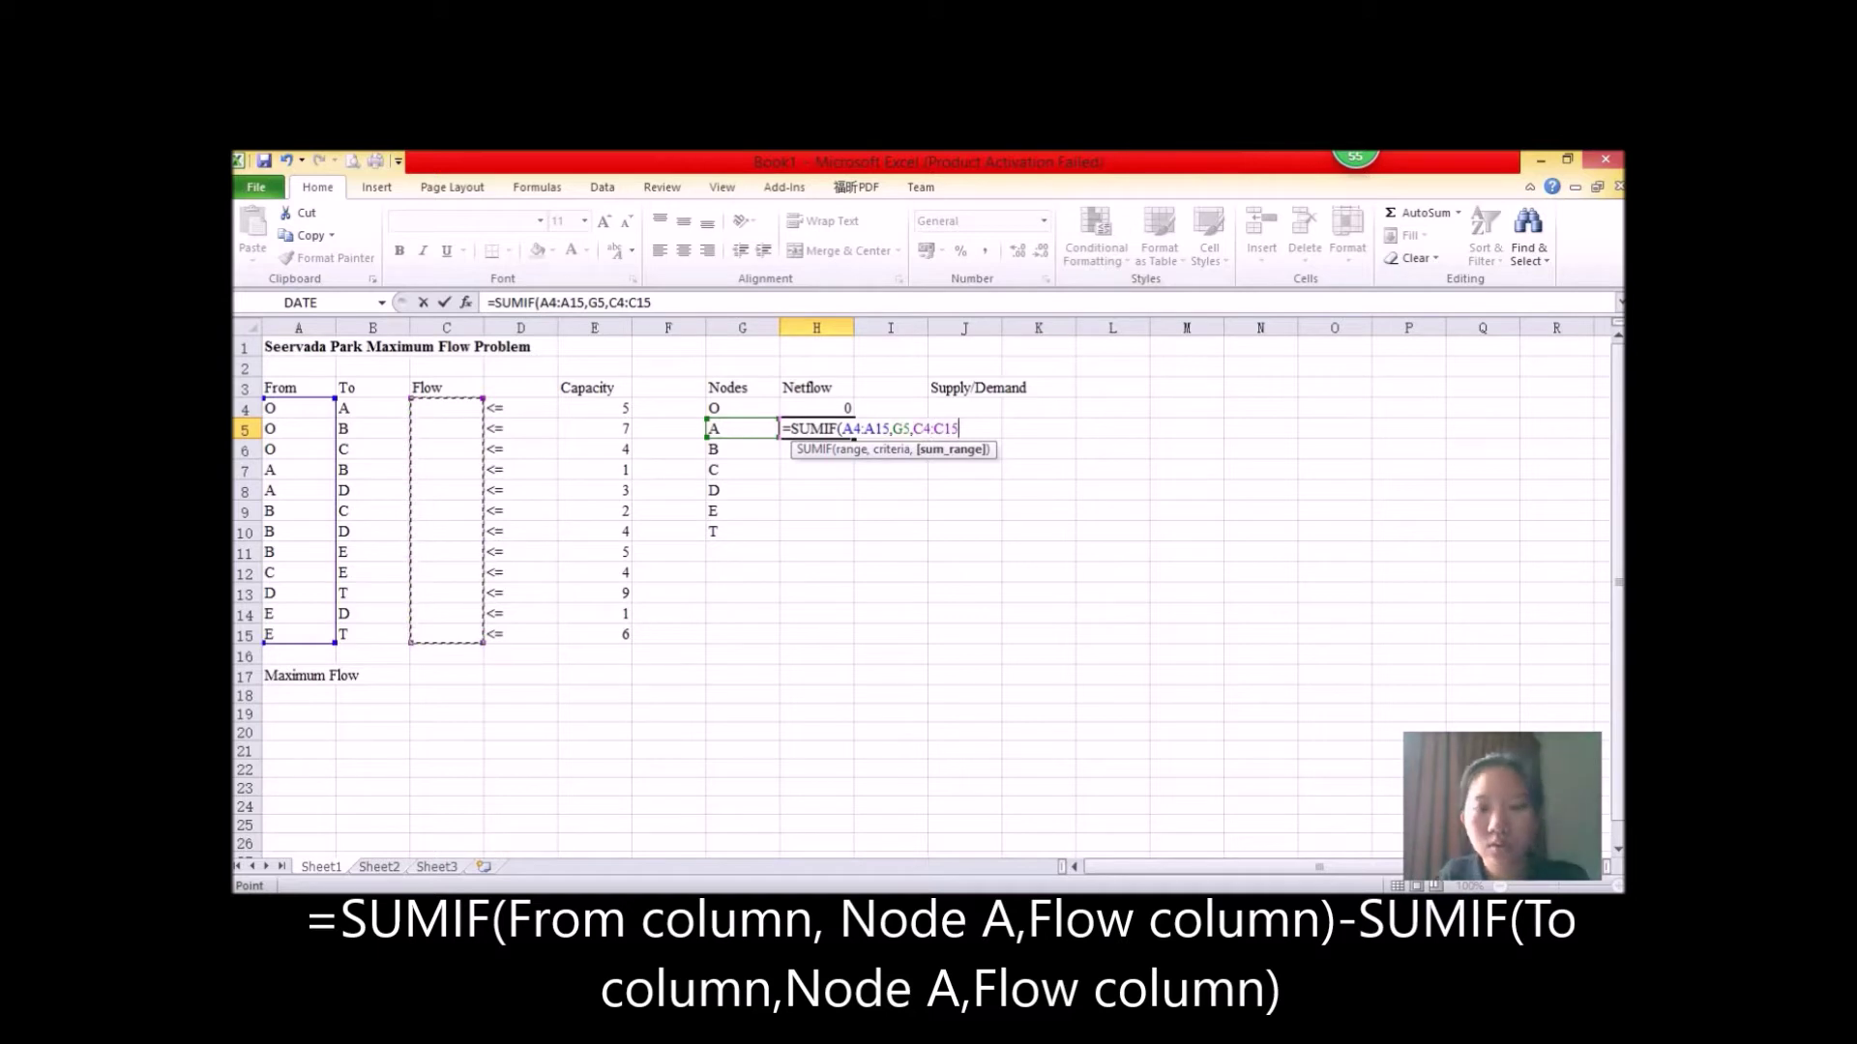
Step: Complete the H5 formula by subtracting SUMIF(B4:B15,G5,C4:C15)
type(")-")
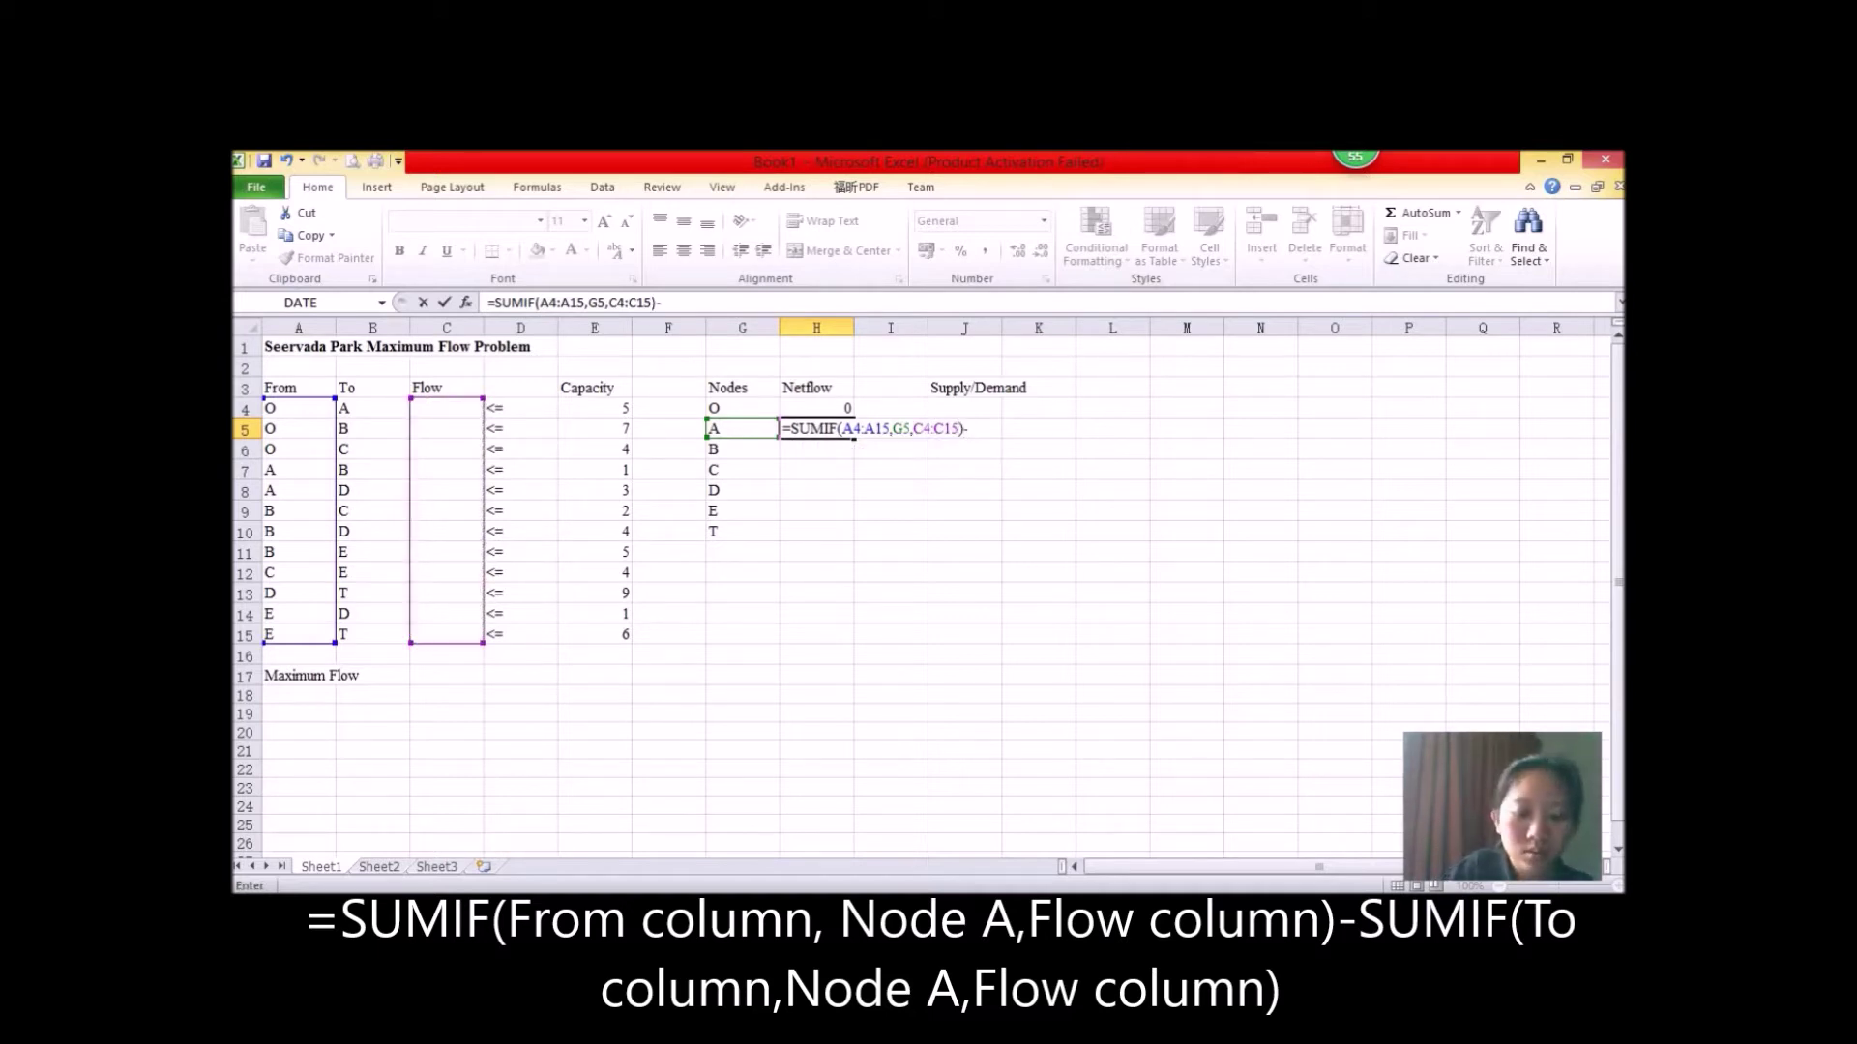
type("SUM")
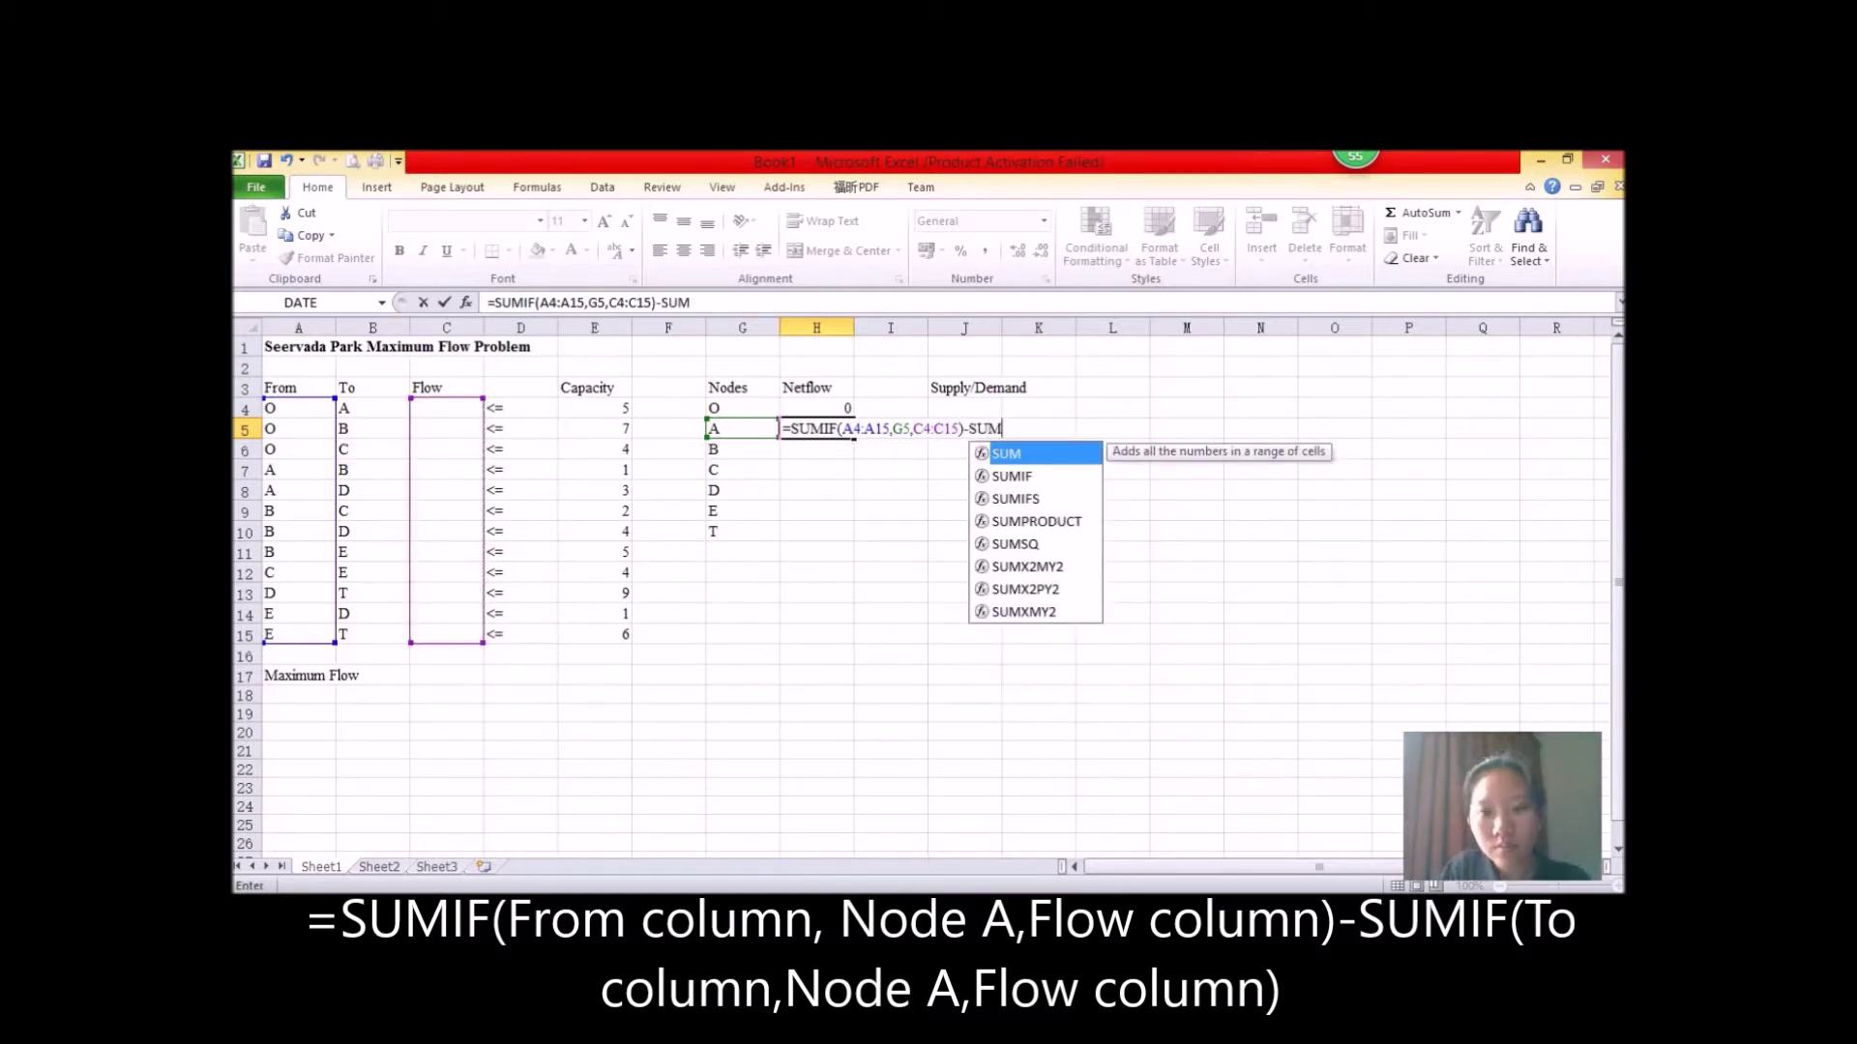
type("IF(")
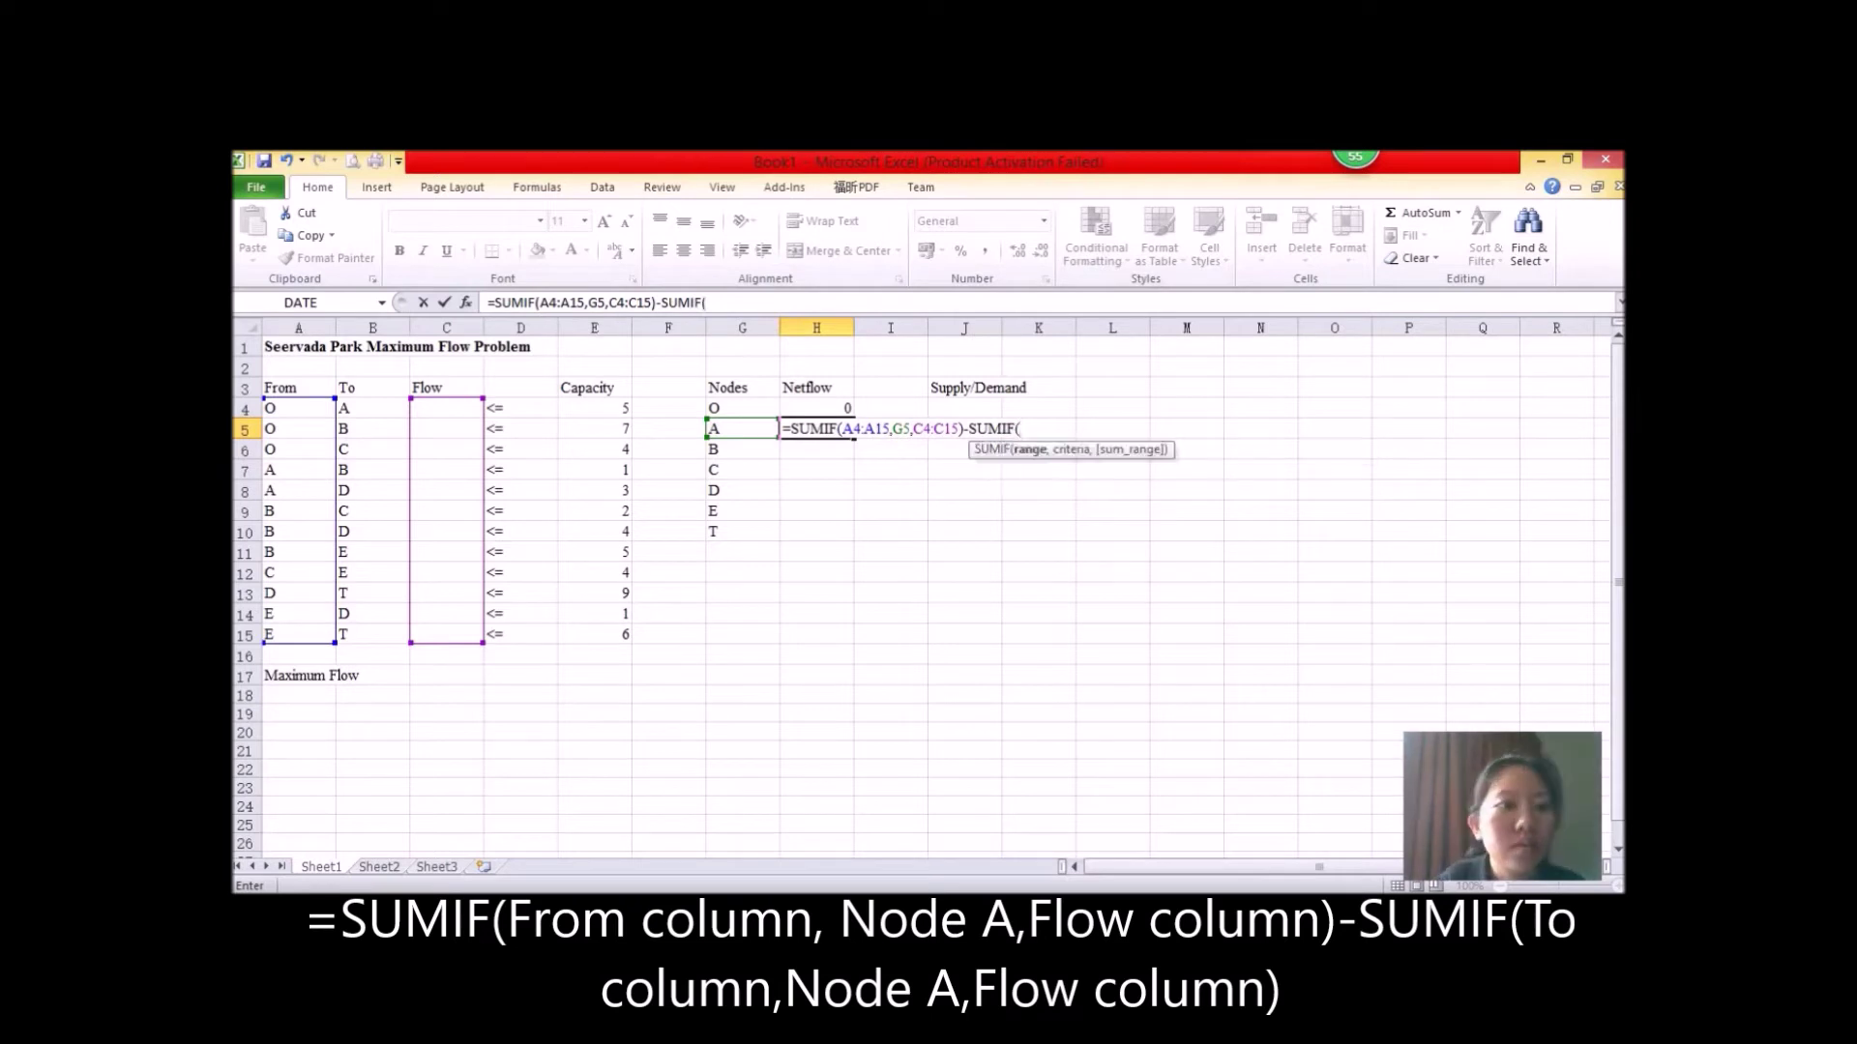
left_click_drag(372, 407, 372, 633)
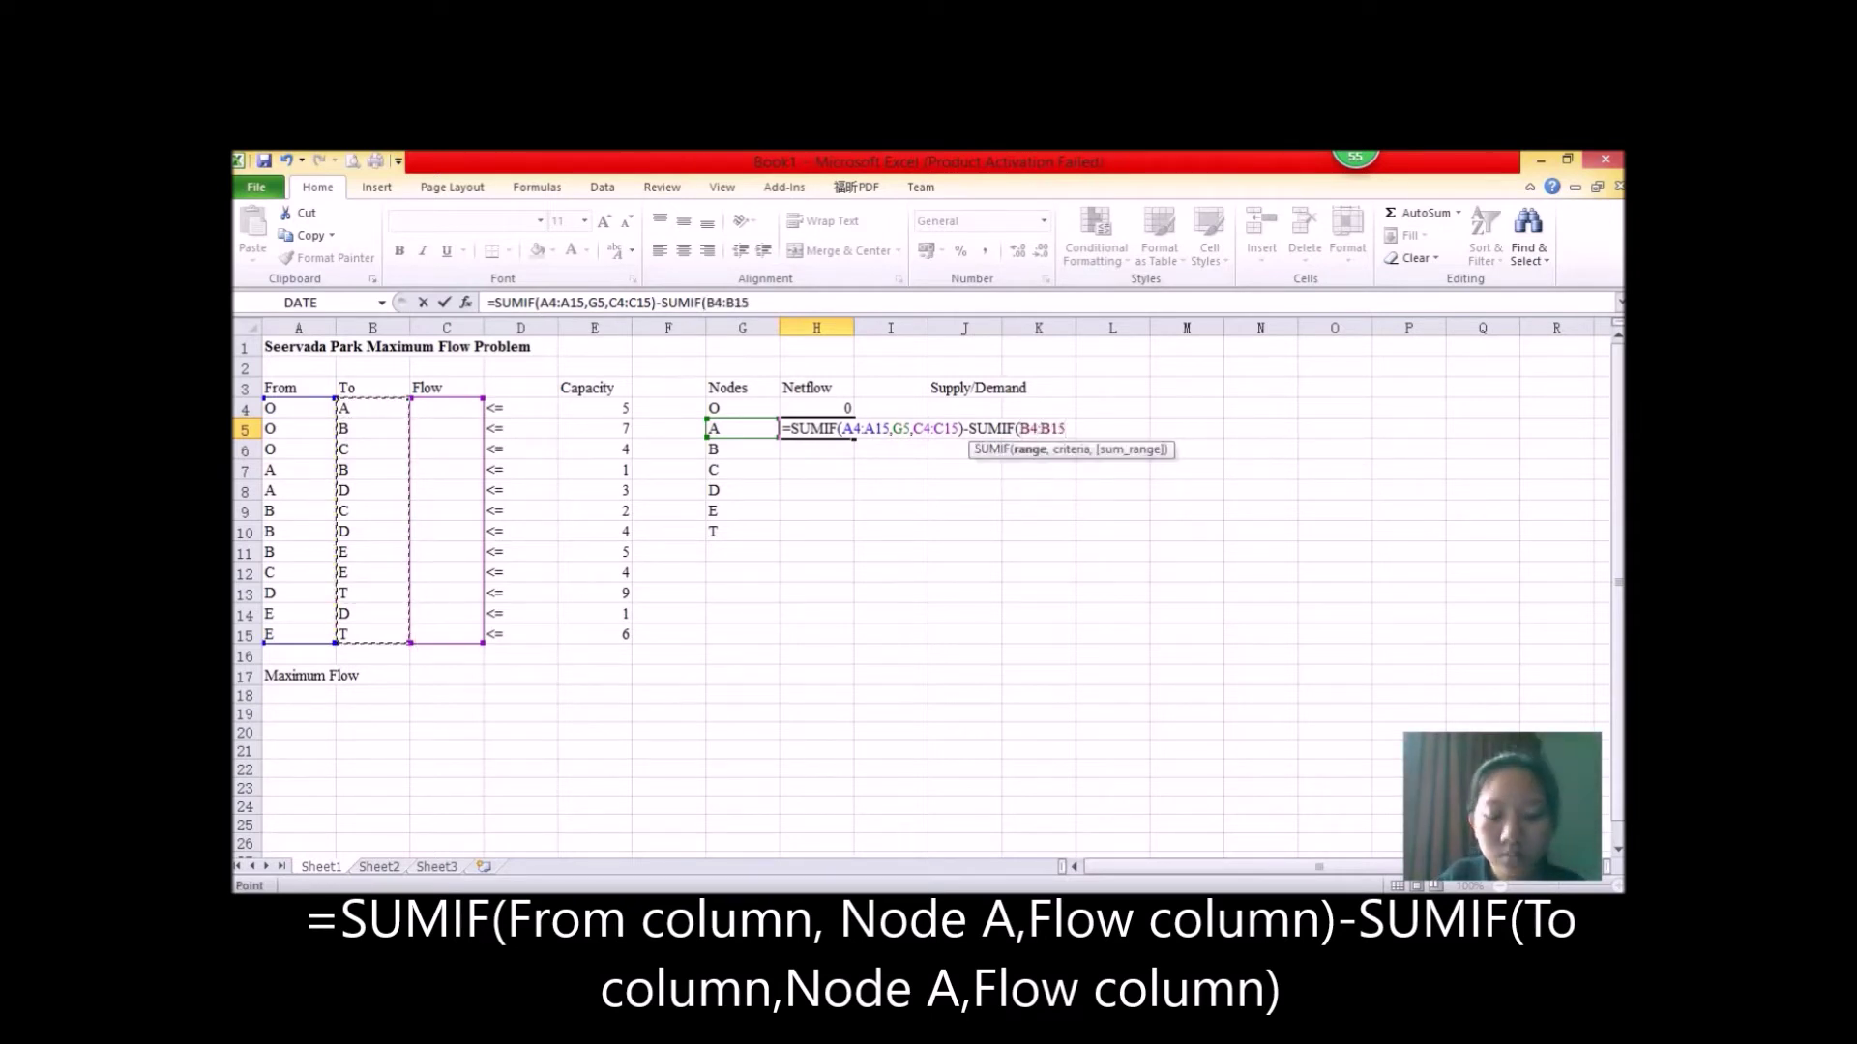
type(",")
left_click(742, 429)
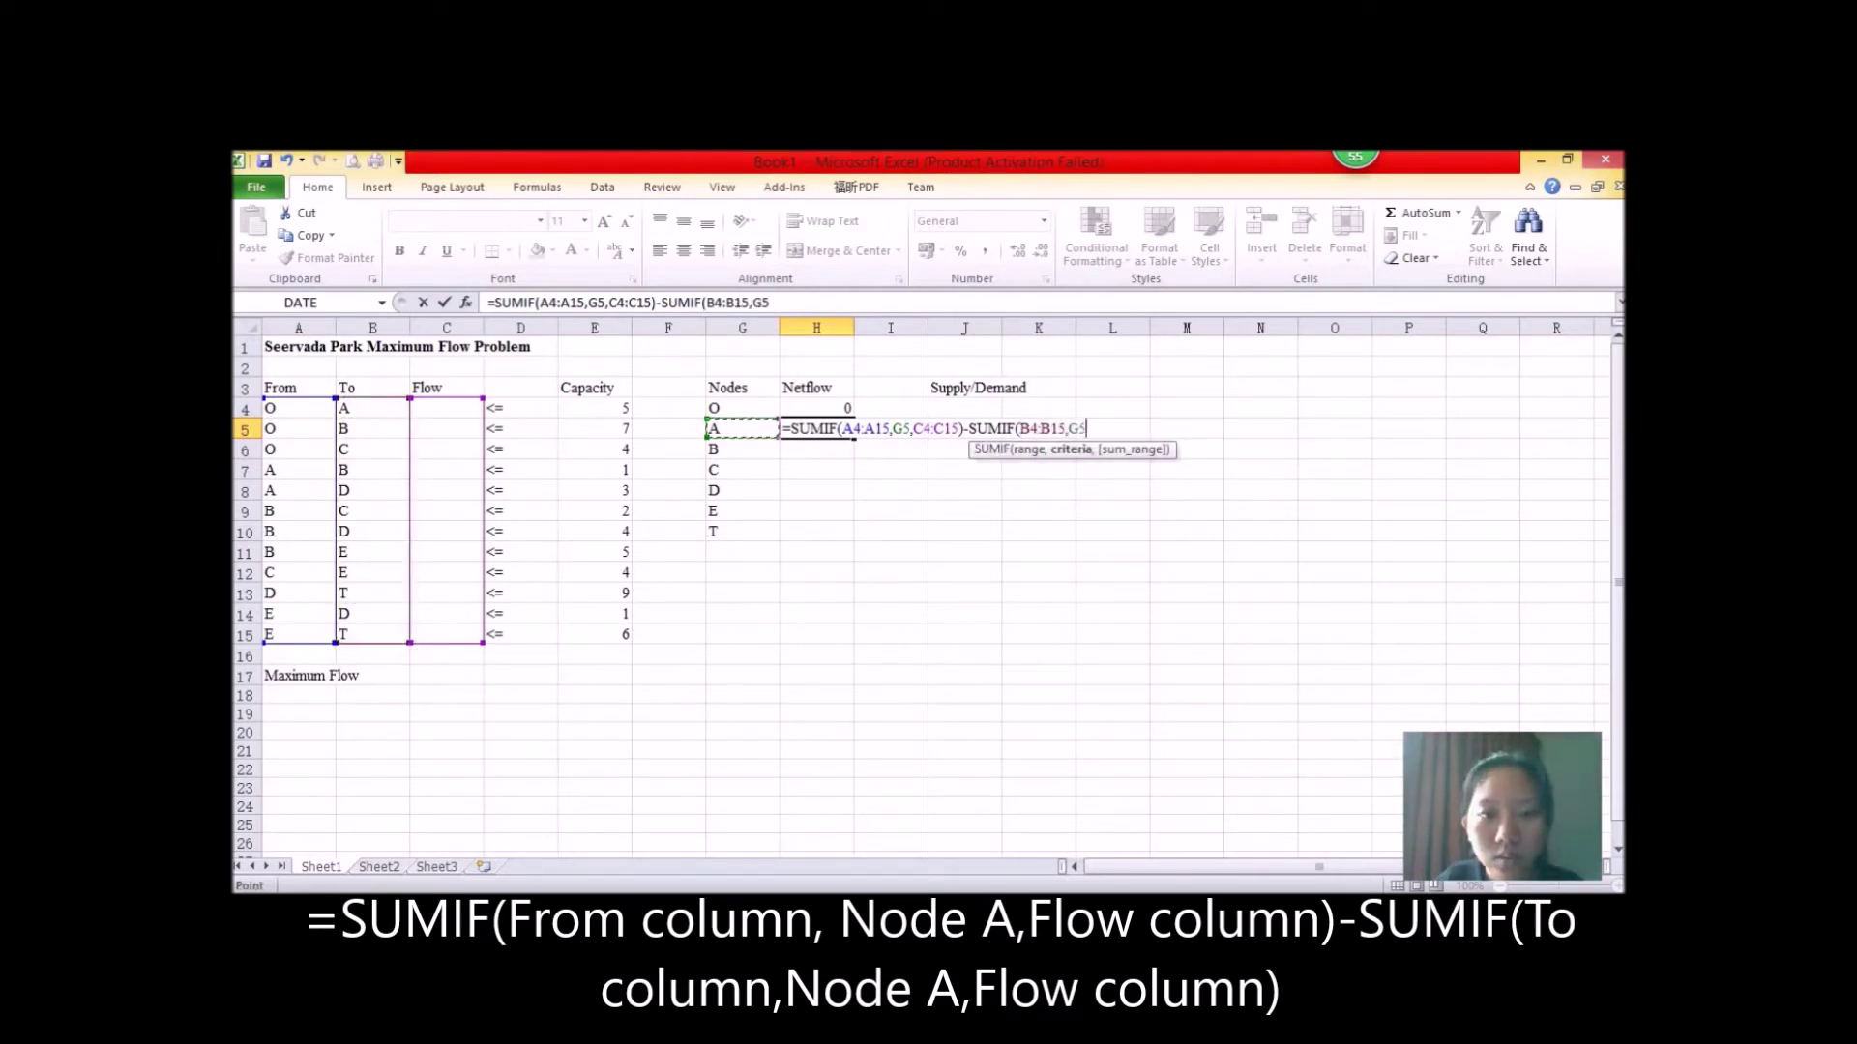
type(",")
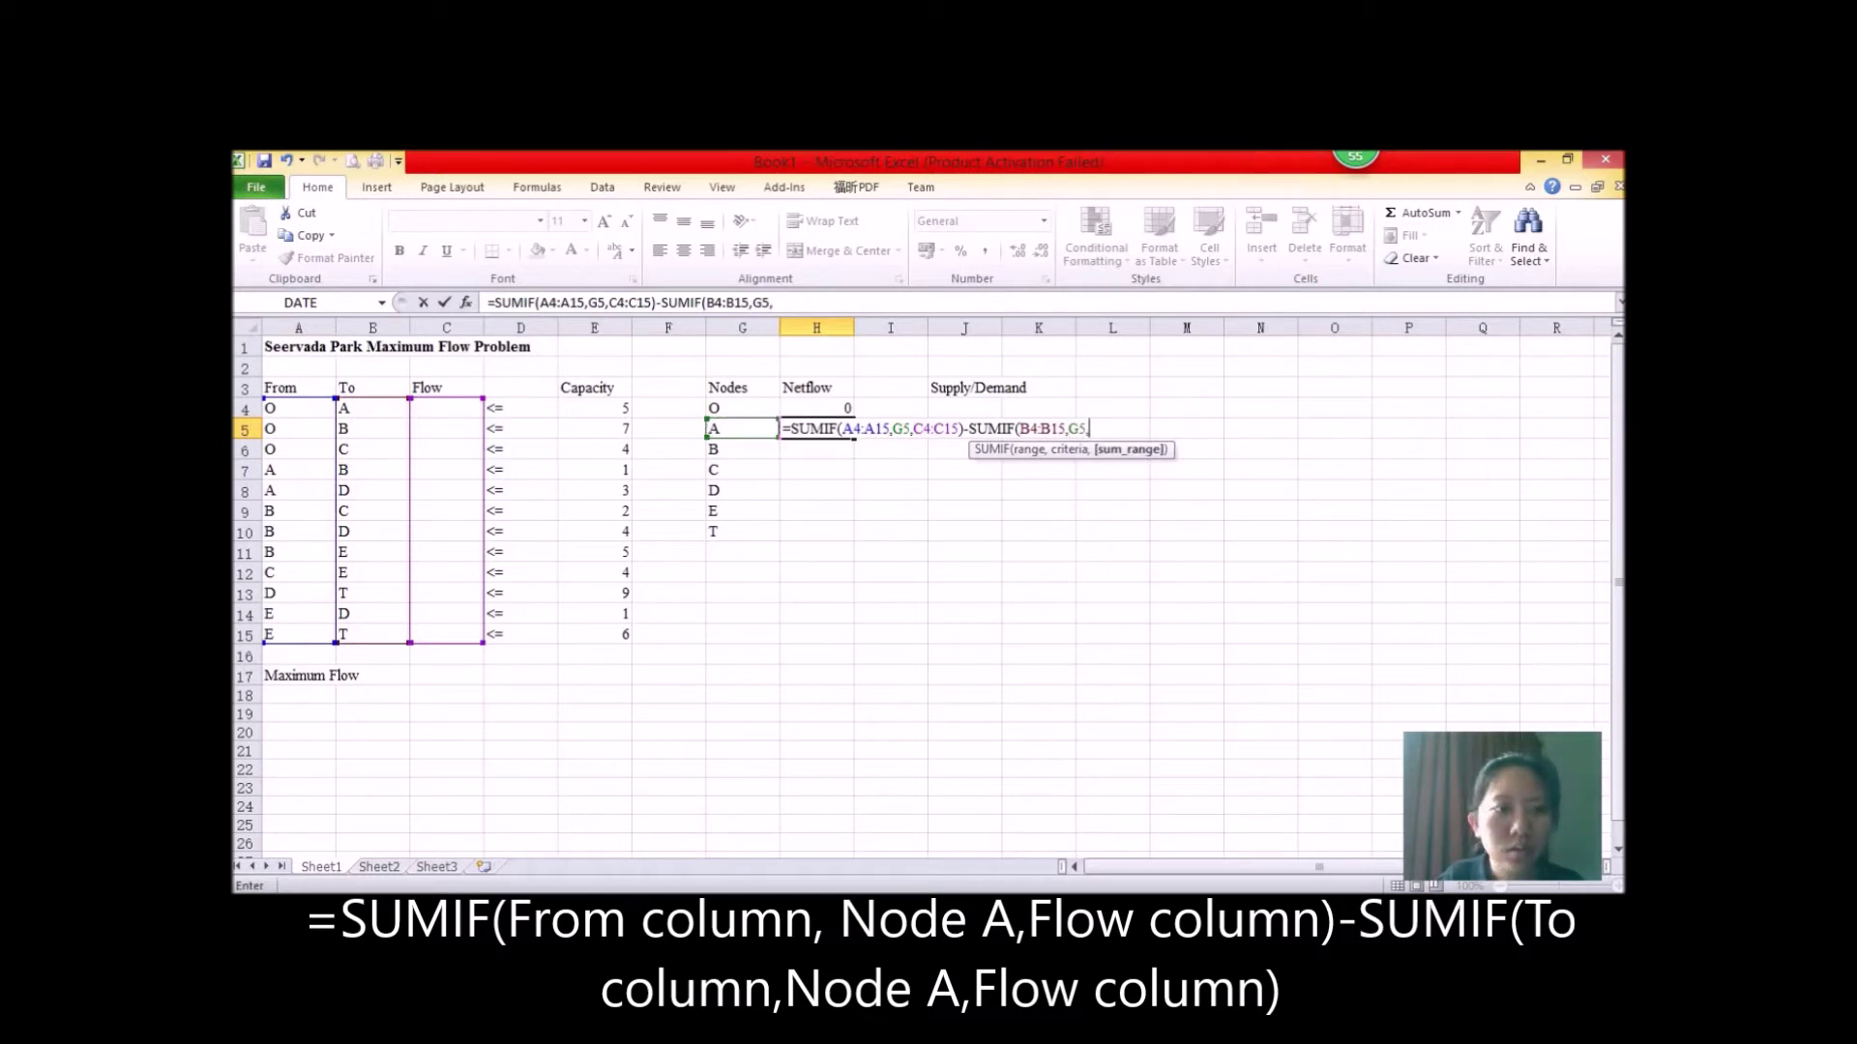
left_click_drag(446, 407, 446, 633)
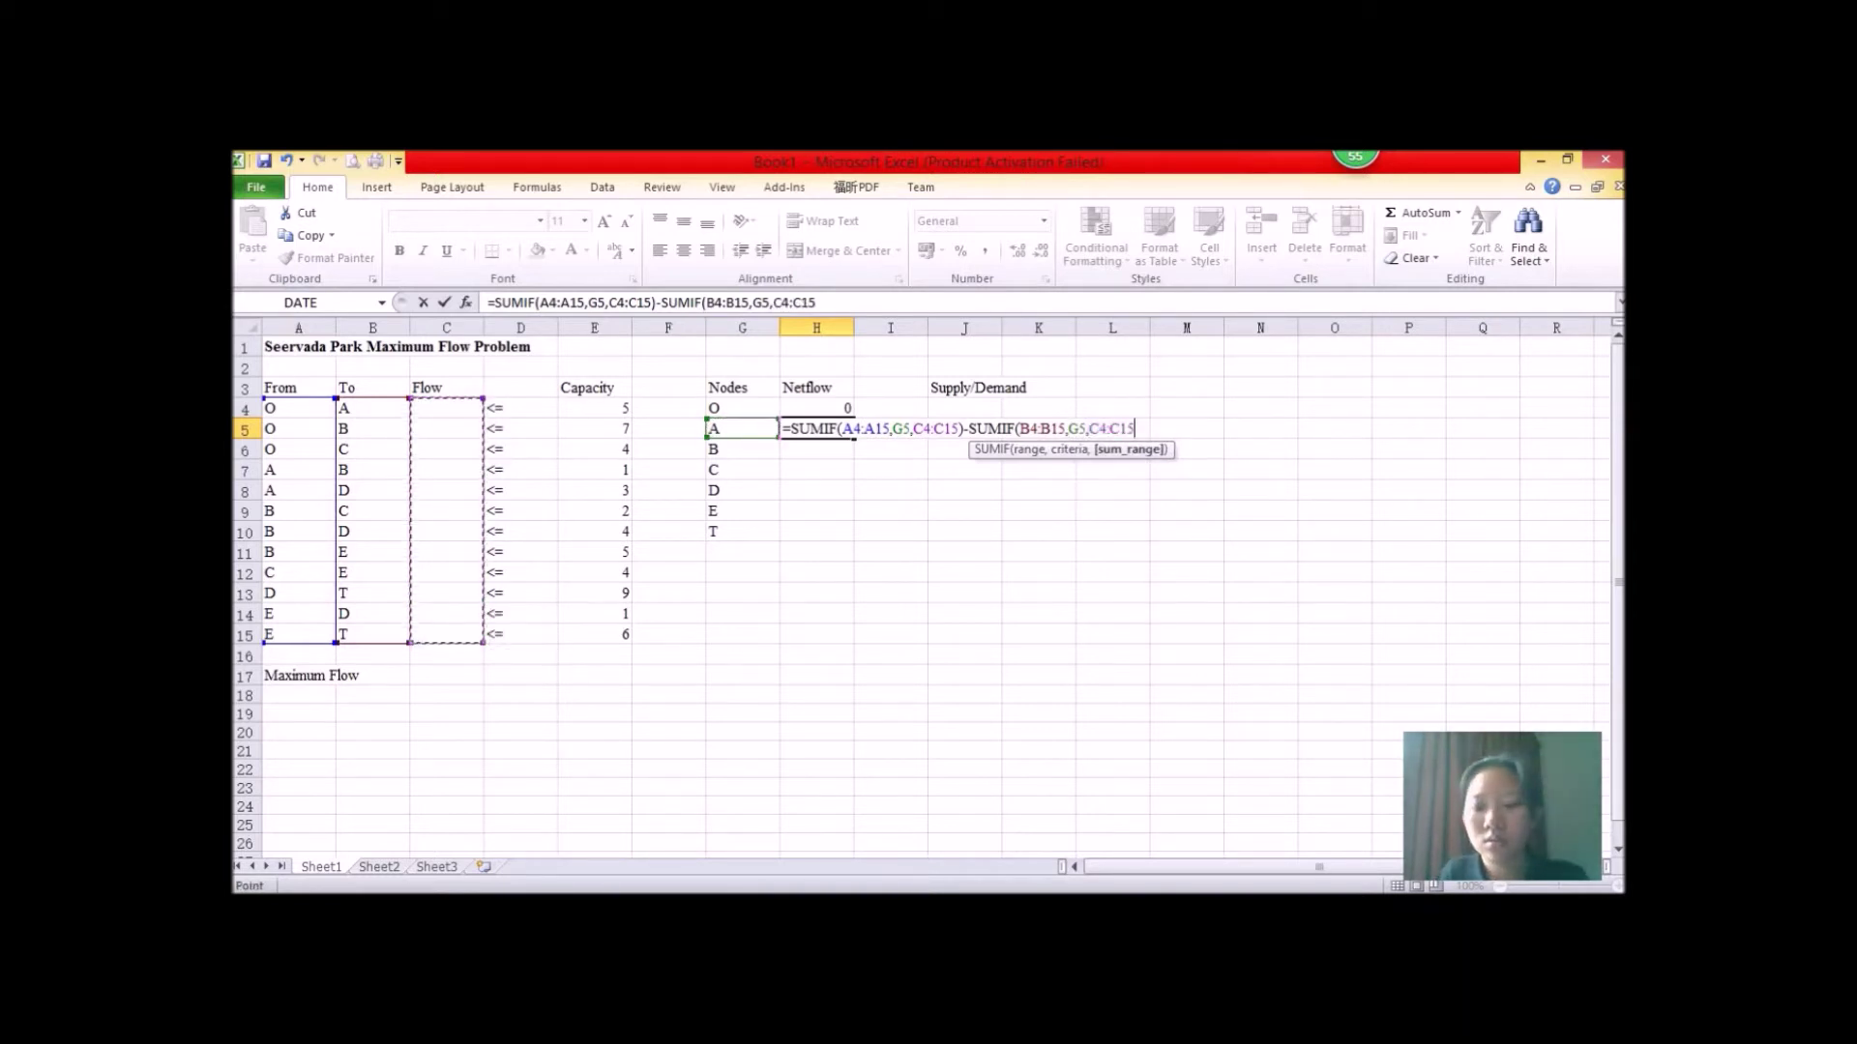
type(")")
key("Return")
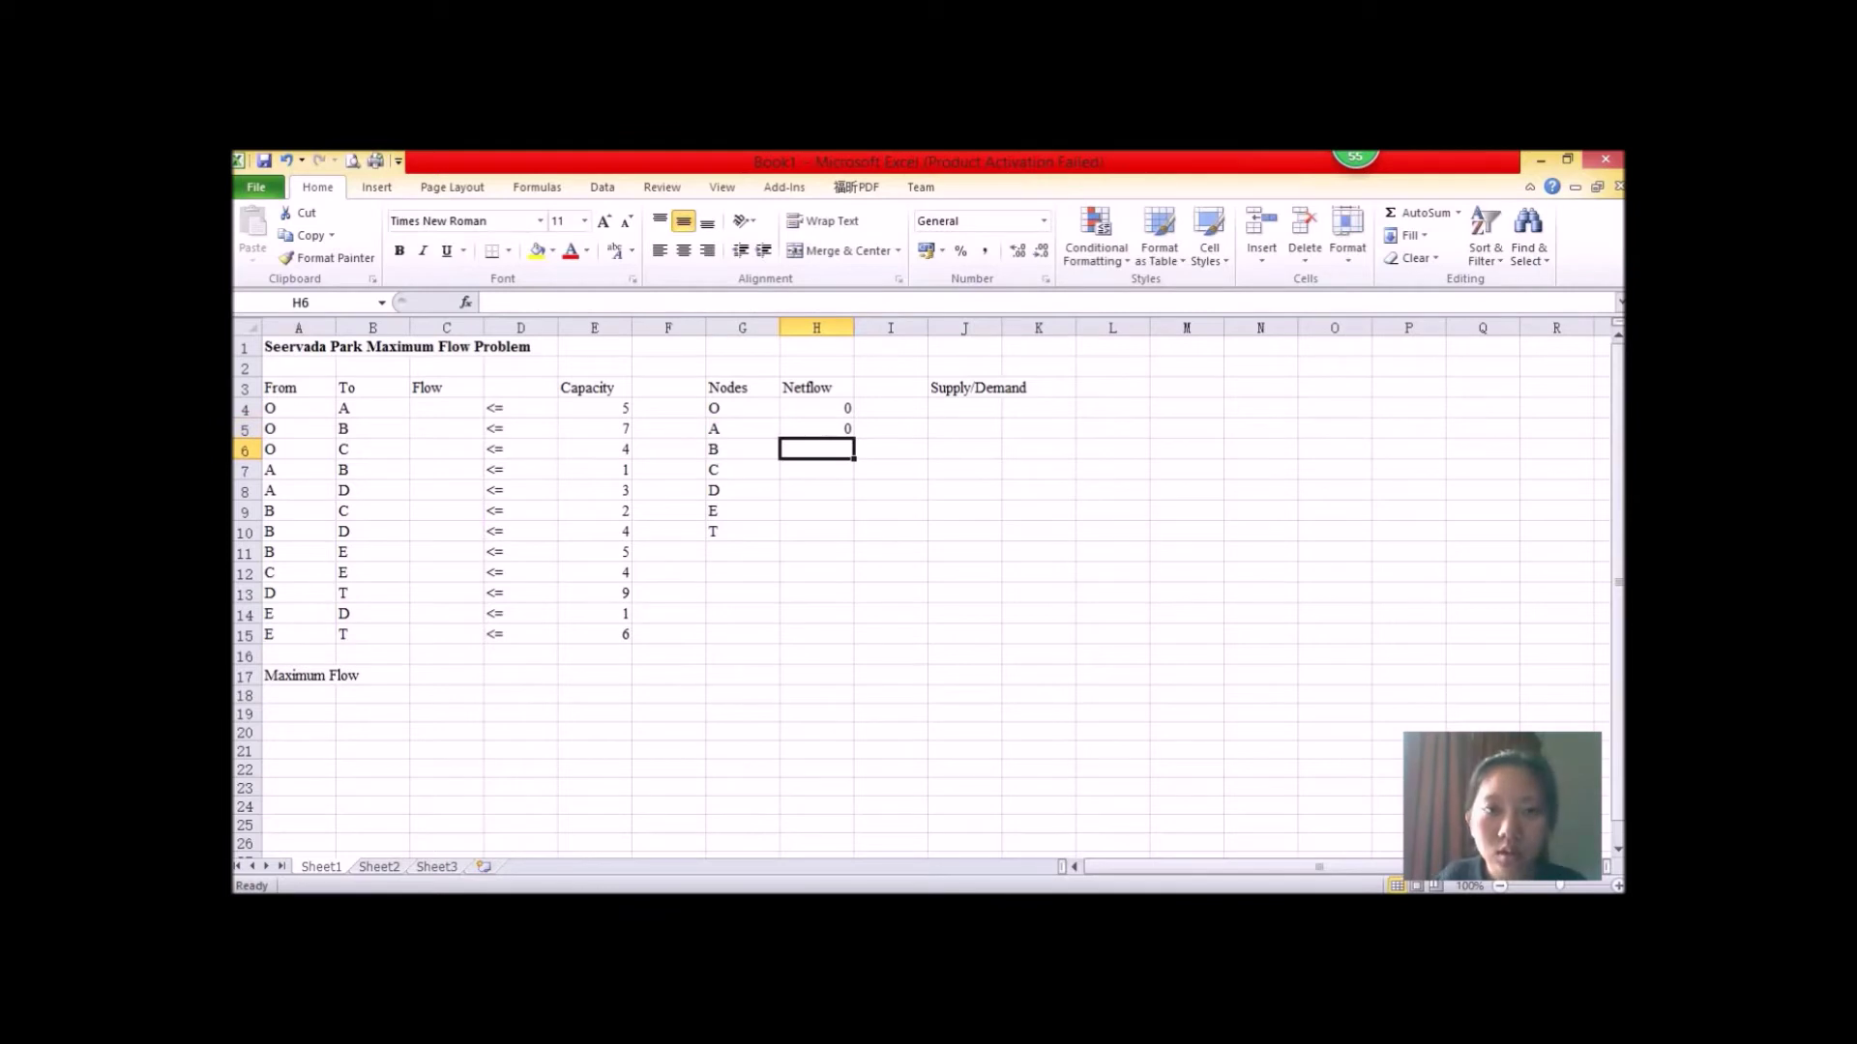
Step: Fix the row references in the first SUMIF of H5 as A$4:A$15 and C$4:C$15
left_click(815, 428)
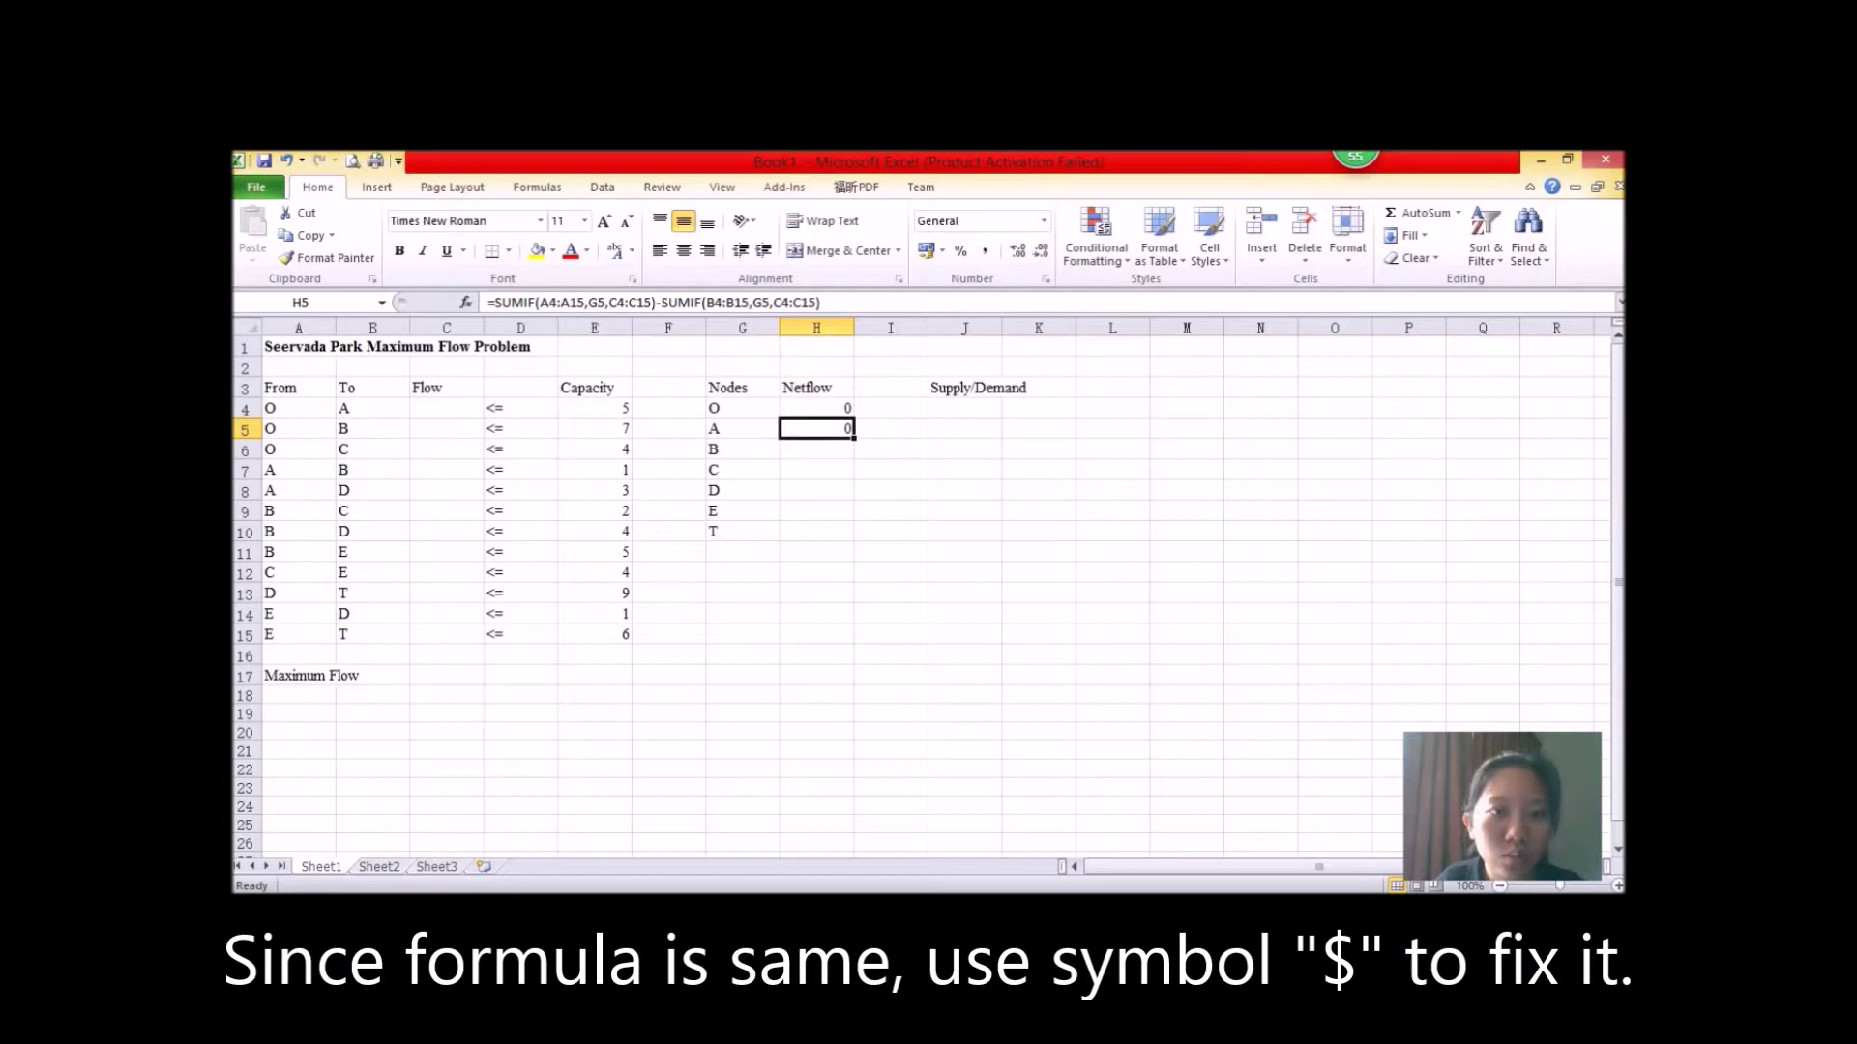
left_click(549, 303)
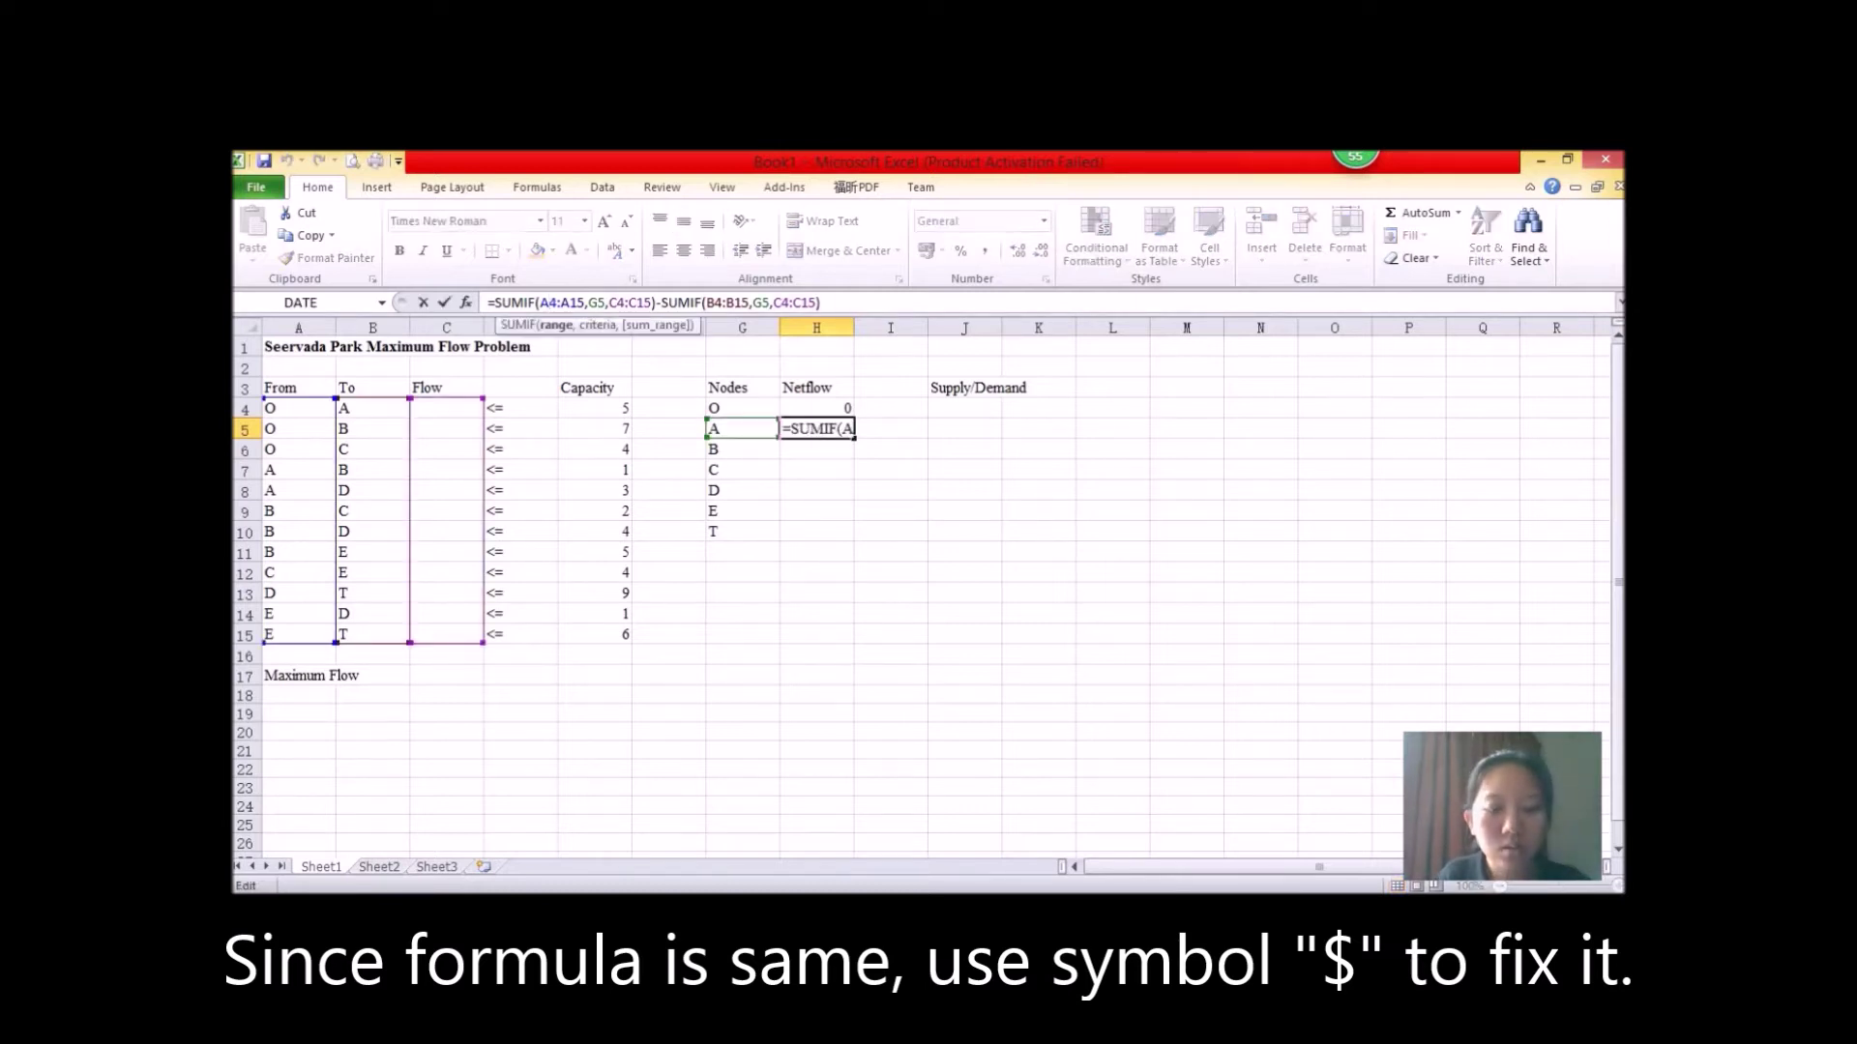
type("$")
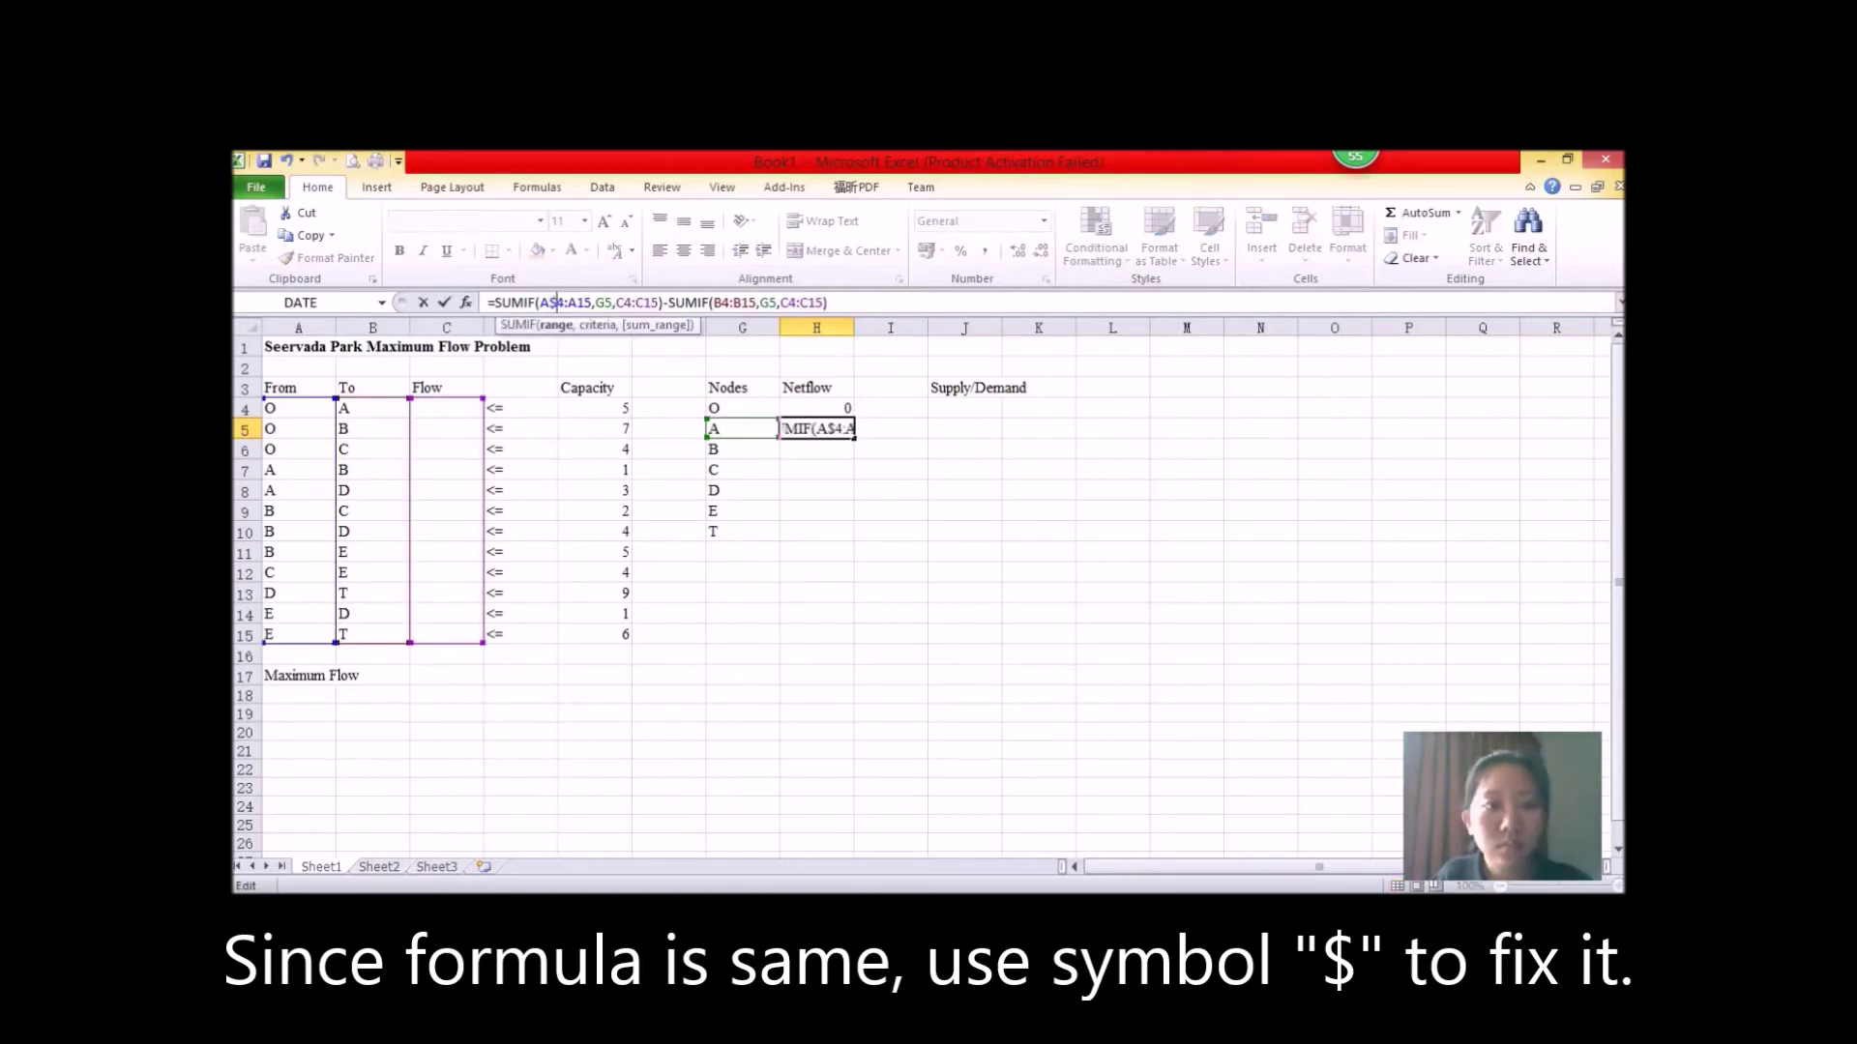
left_click(578, 303)
type("$")
left_click(624, 302)
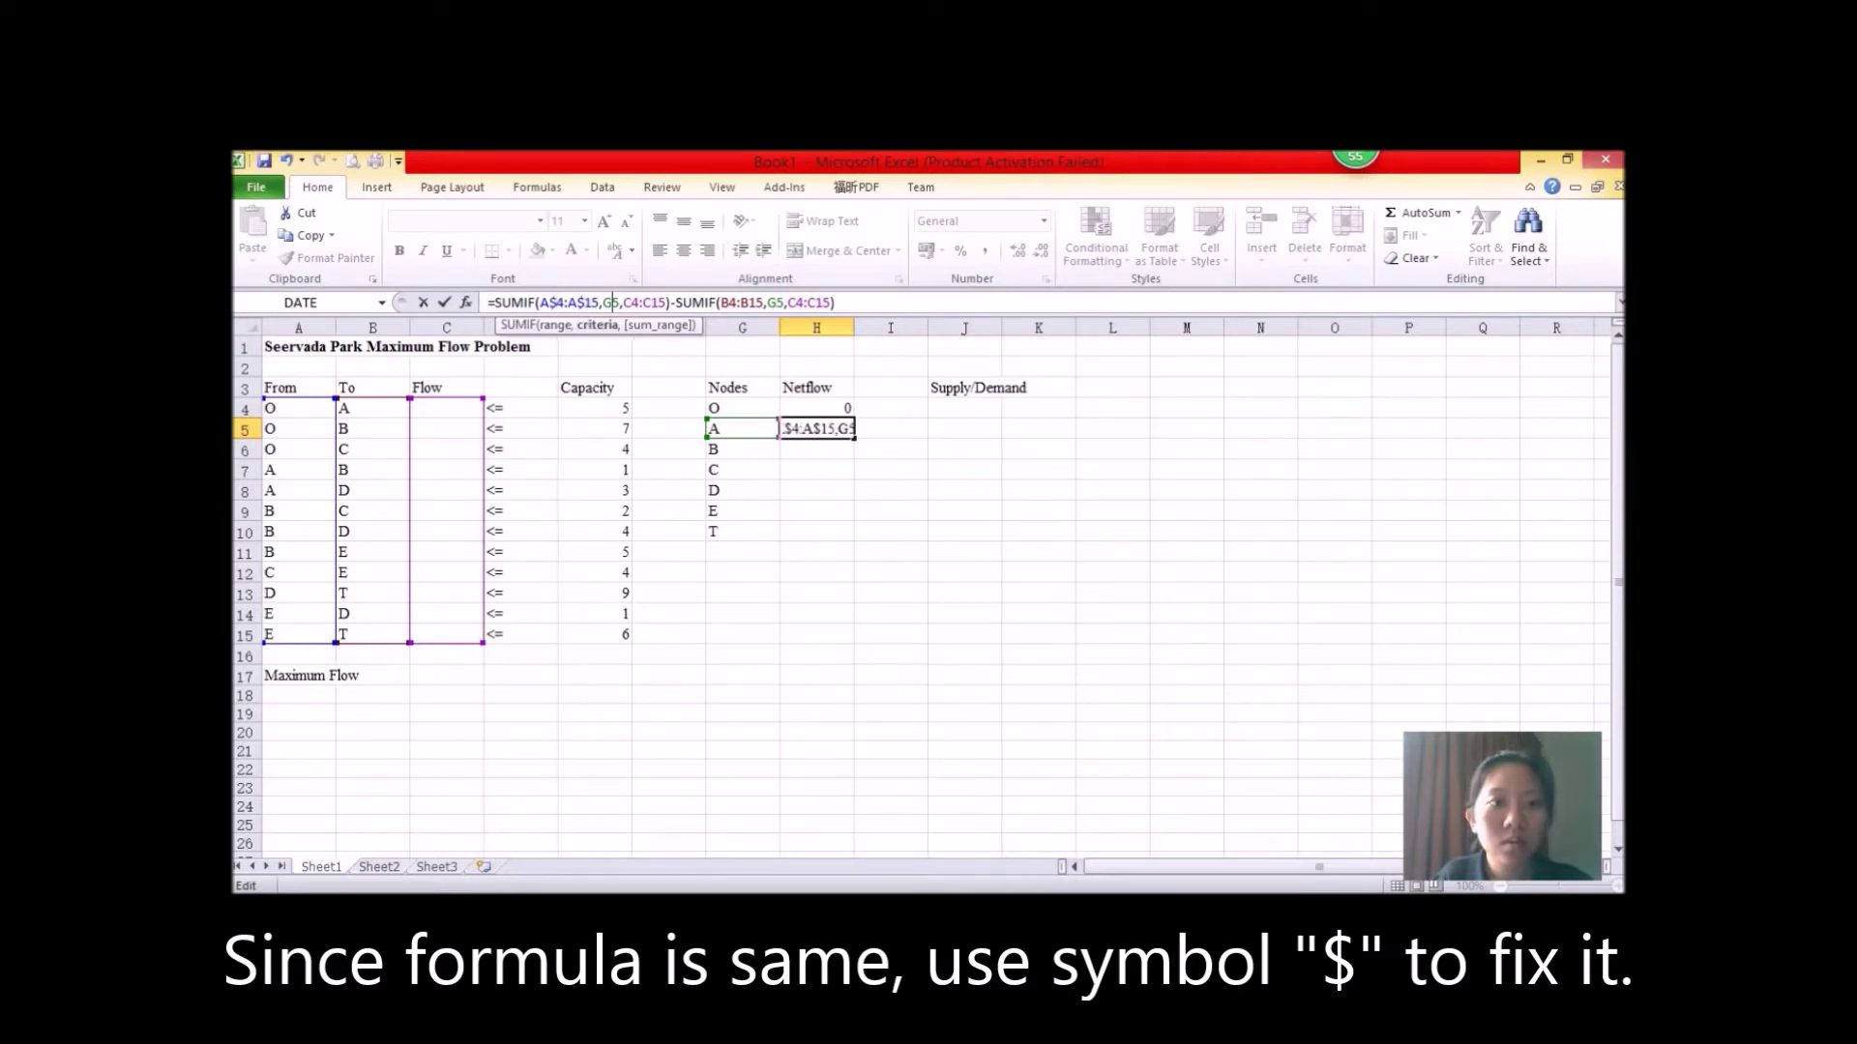
type("$")
left_click(659, 303)
type("$")
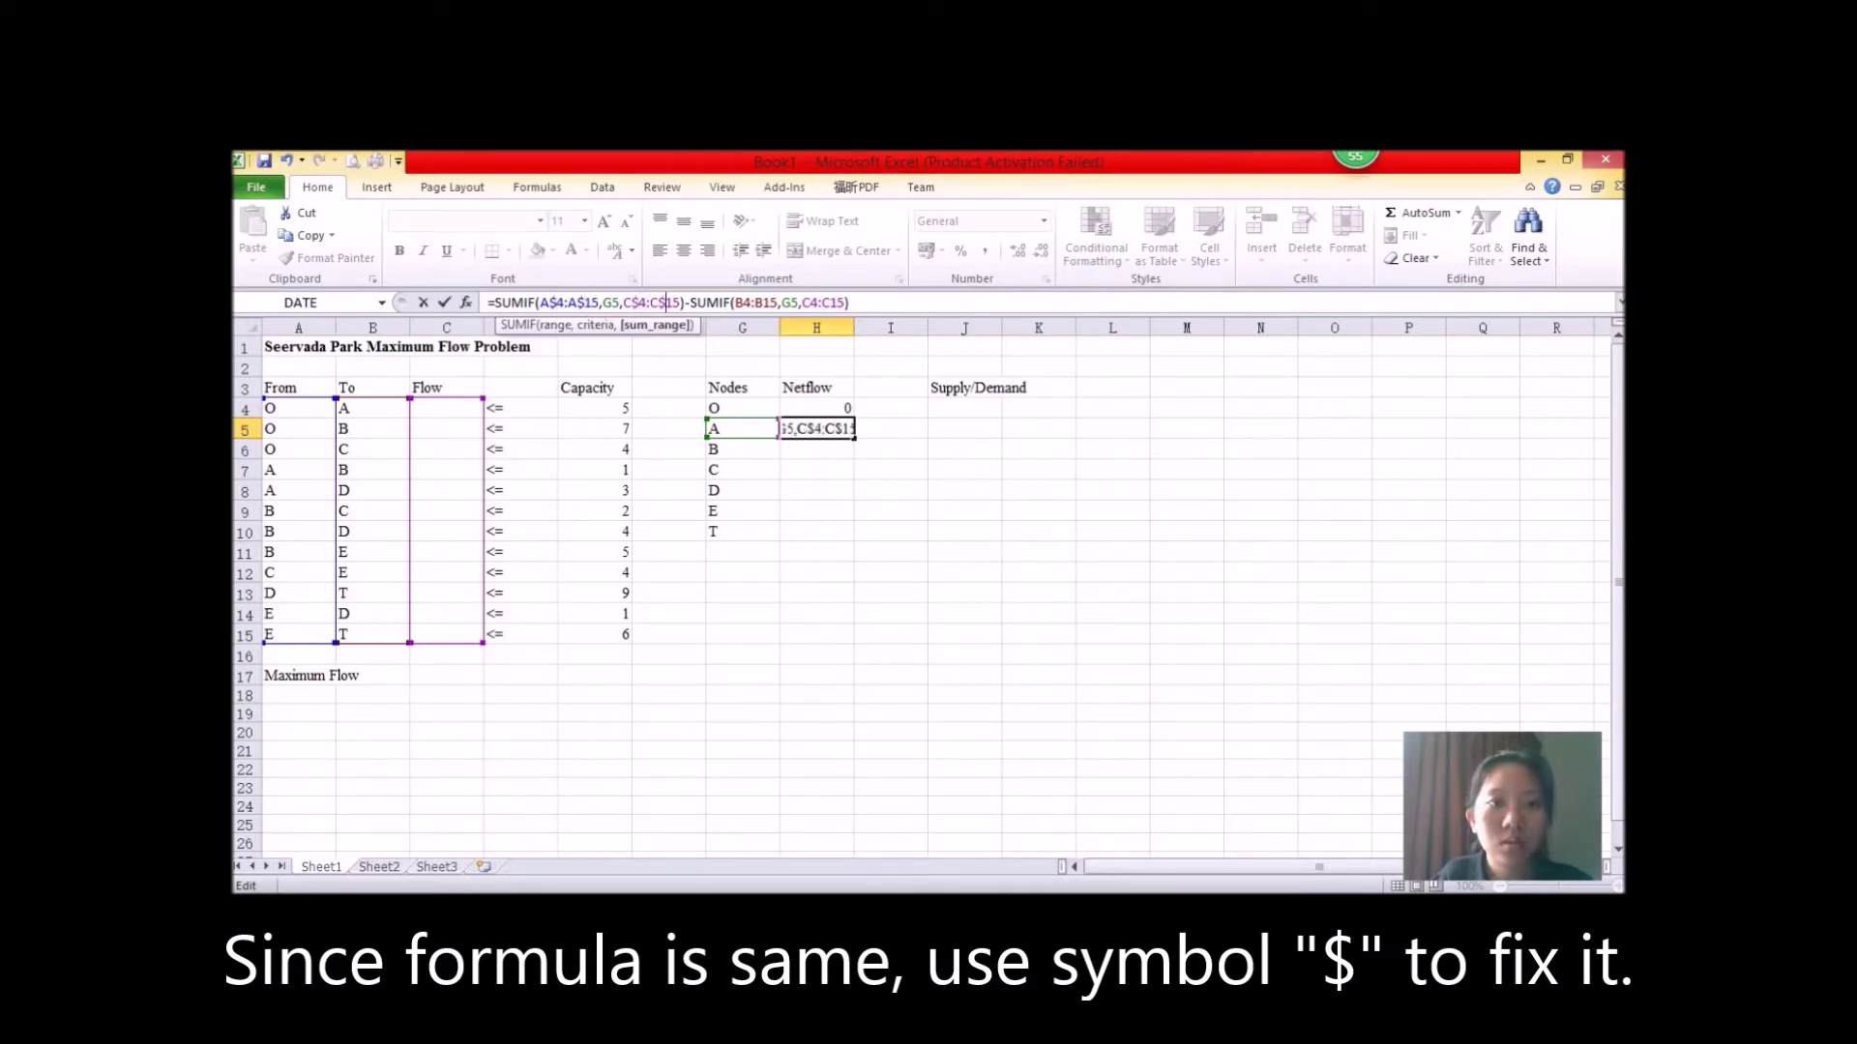
Step: Fix the rows in H5's second SUMIF as B$4:B$15 and C$4:C$15, and fill the formula down to H9
left_click(743, 303)
type("$")
left_click(770, 303)
type("$")
left_click(819, 302)
type("$")
left_click(843, 303)
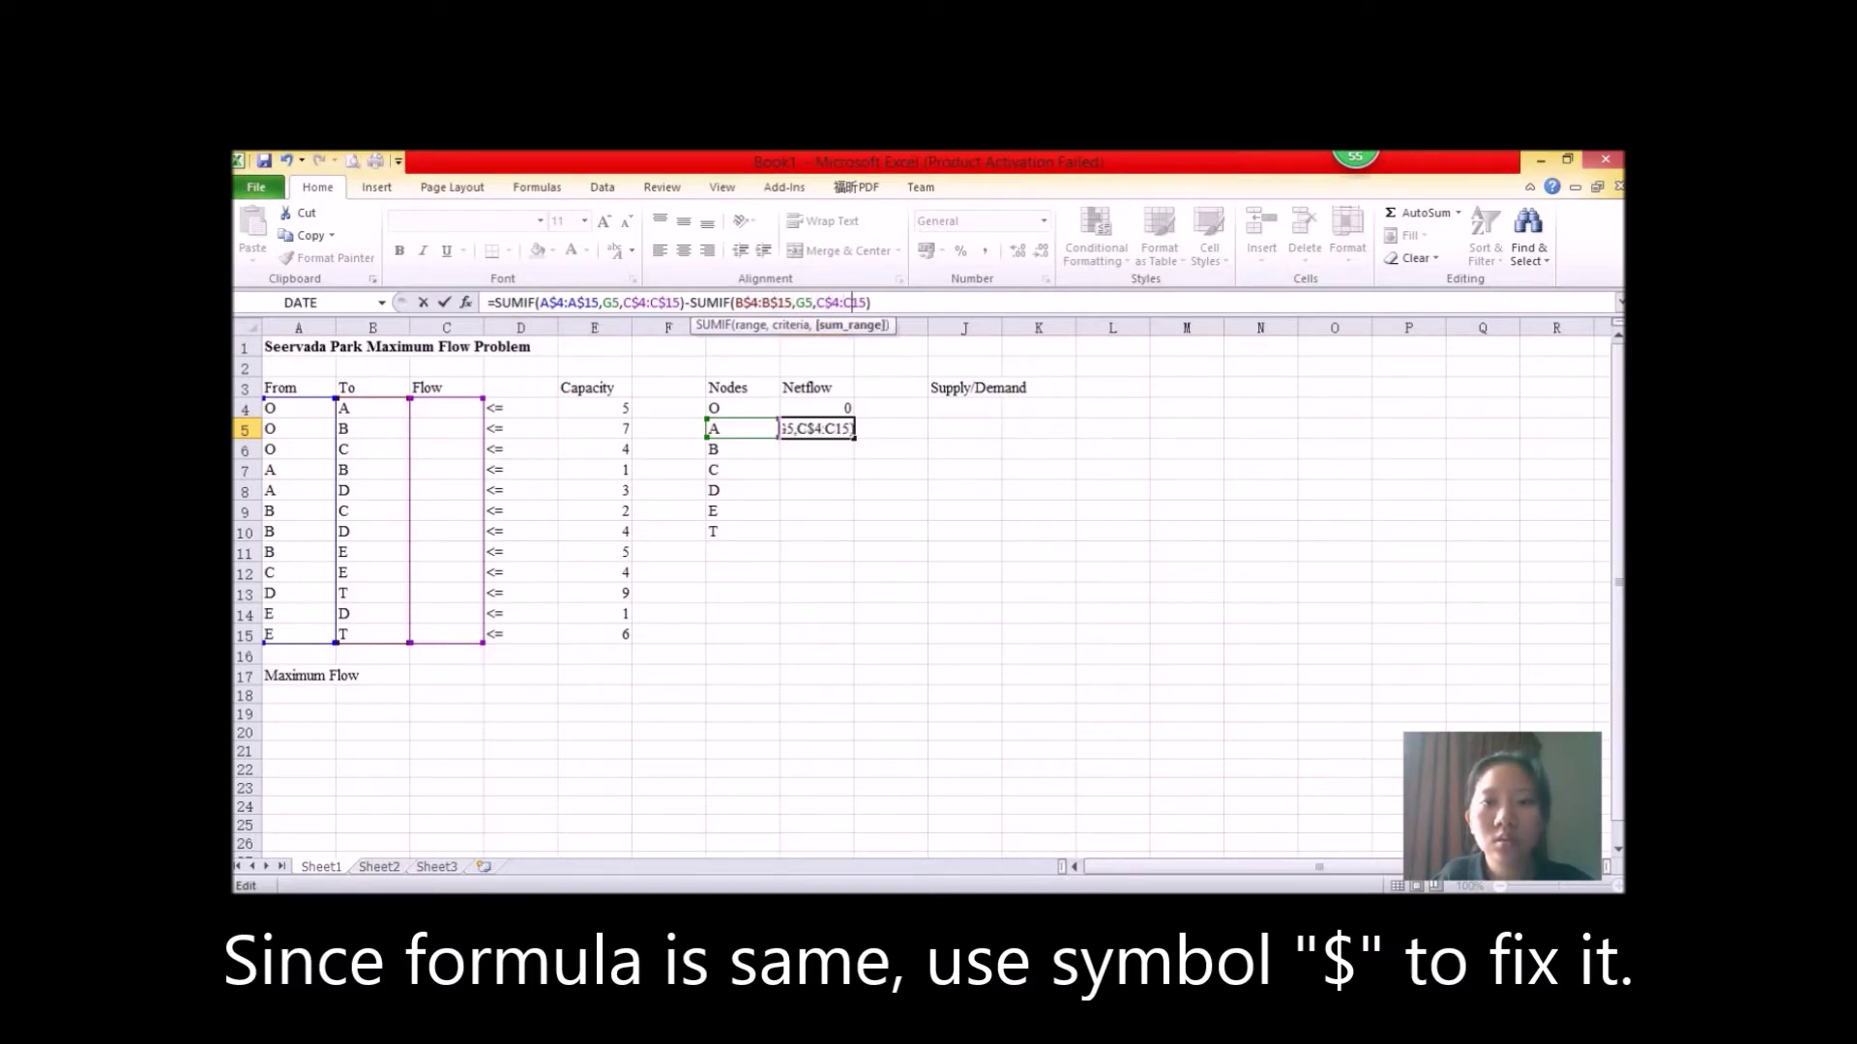
type("$")
key("Return")
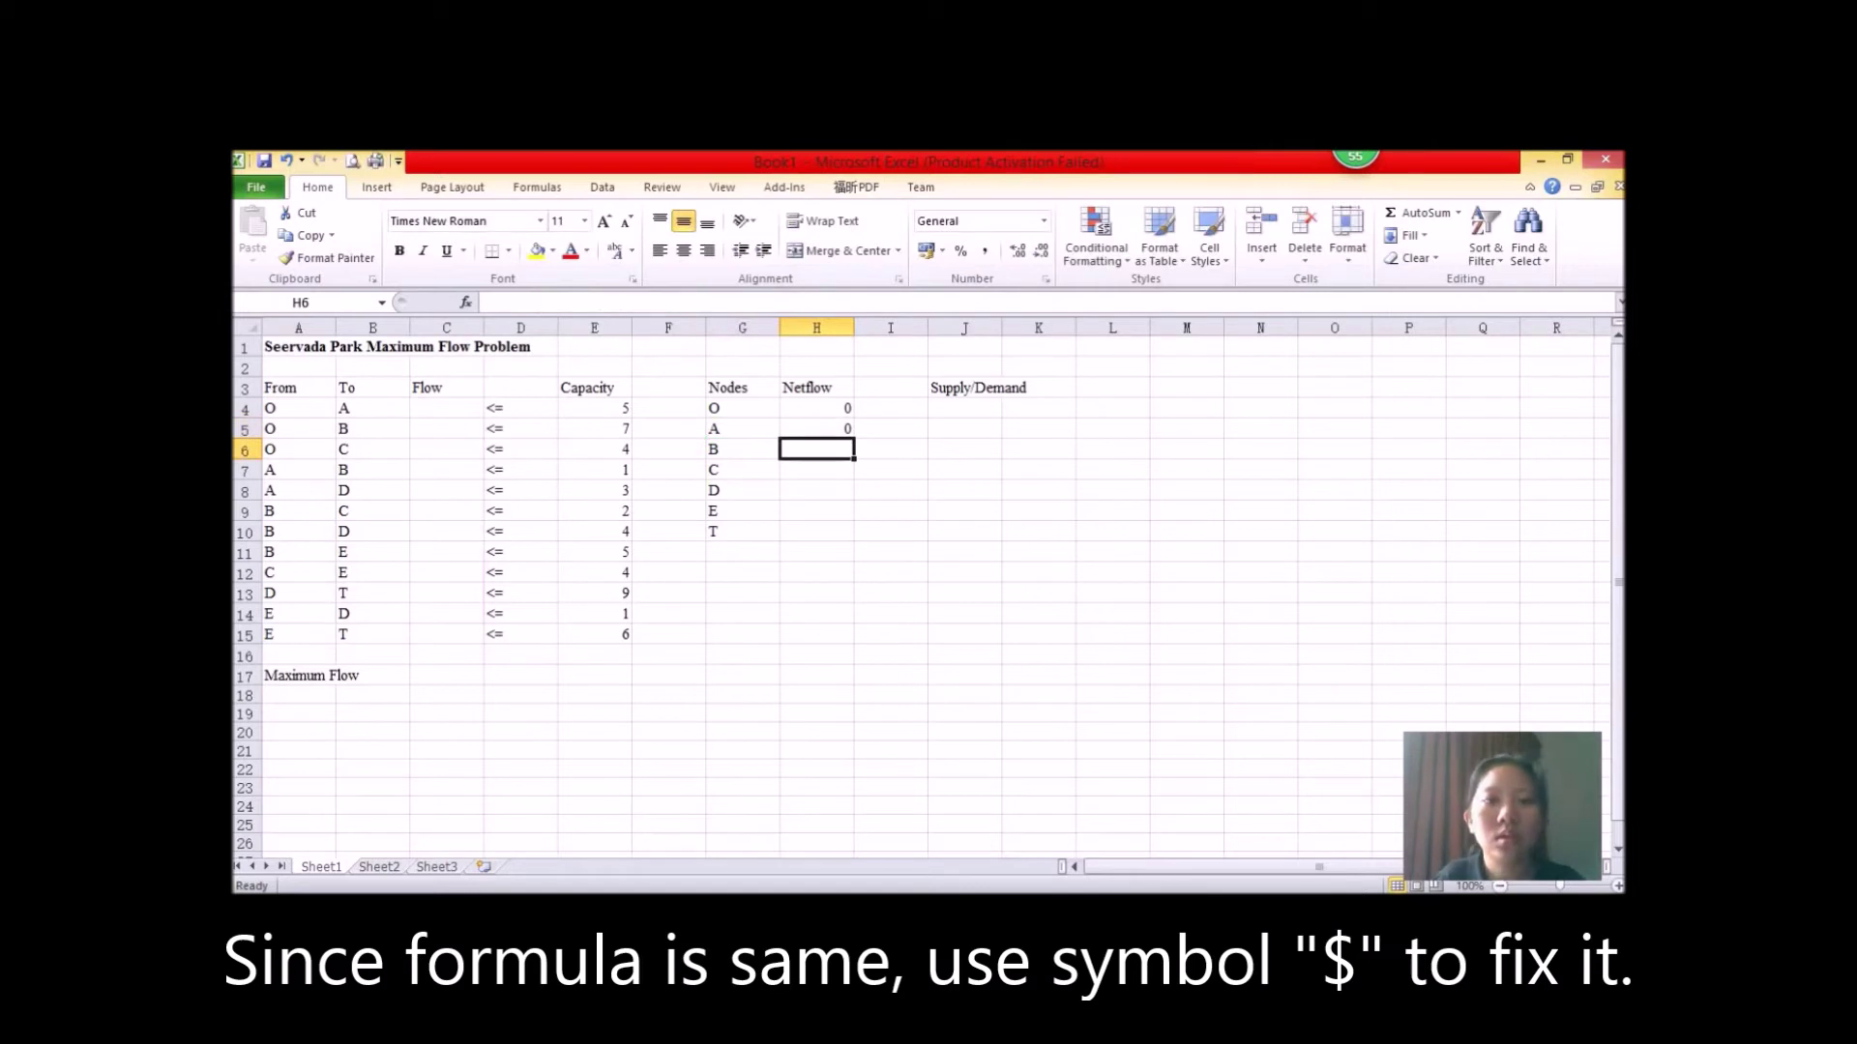
left_click(816, 428)
left_click_drag(853, 438, 853, 519)
Step: Enter node T's netflow formula =SUMIF(B4:B15,G10,C4:C15) in H10
left_click(815, 531)
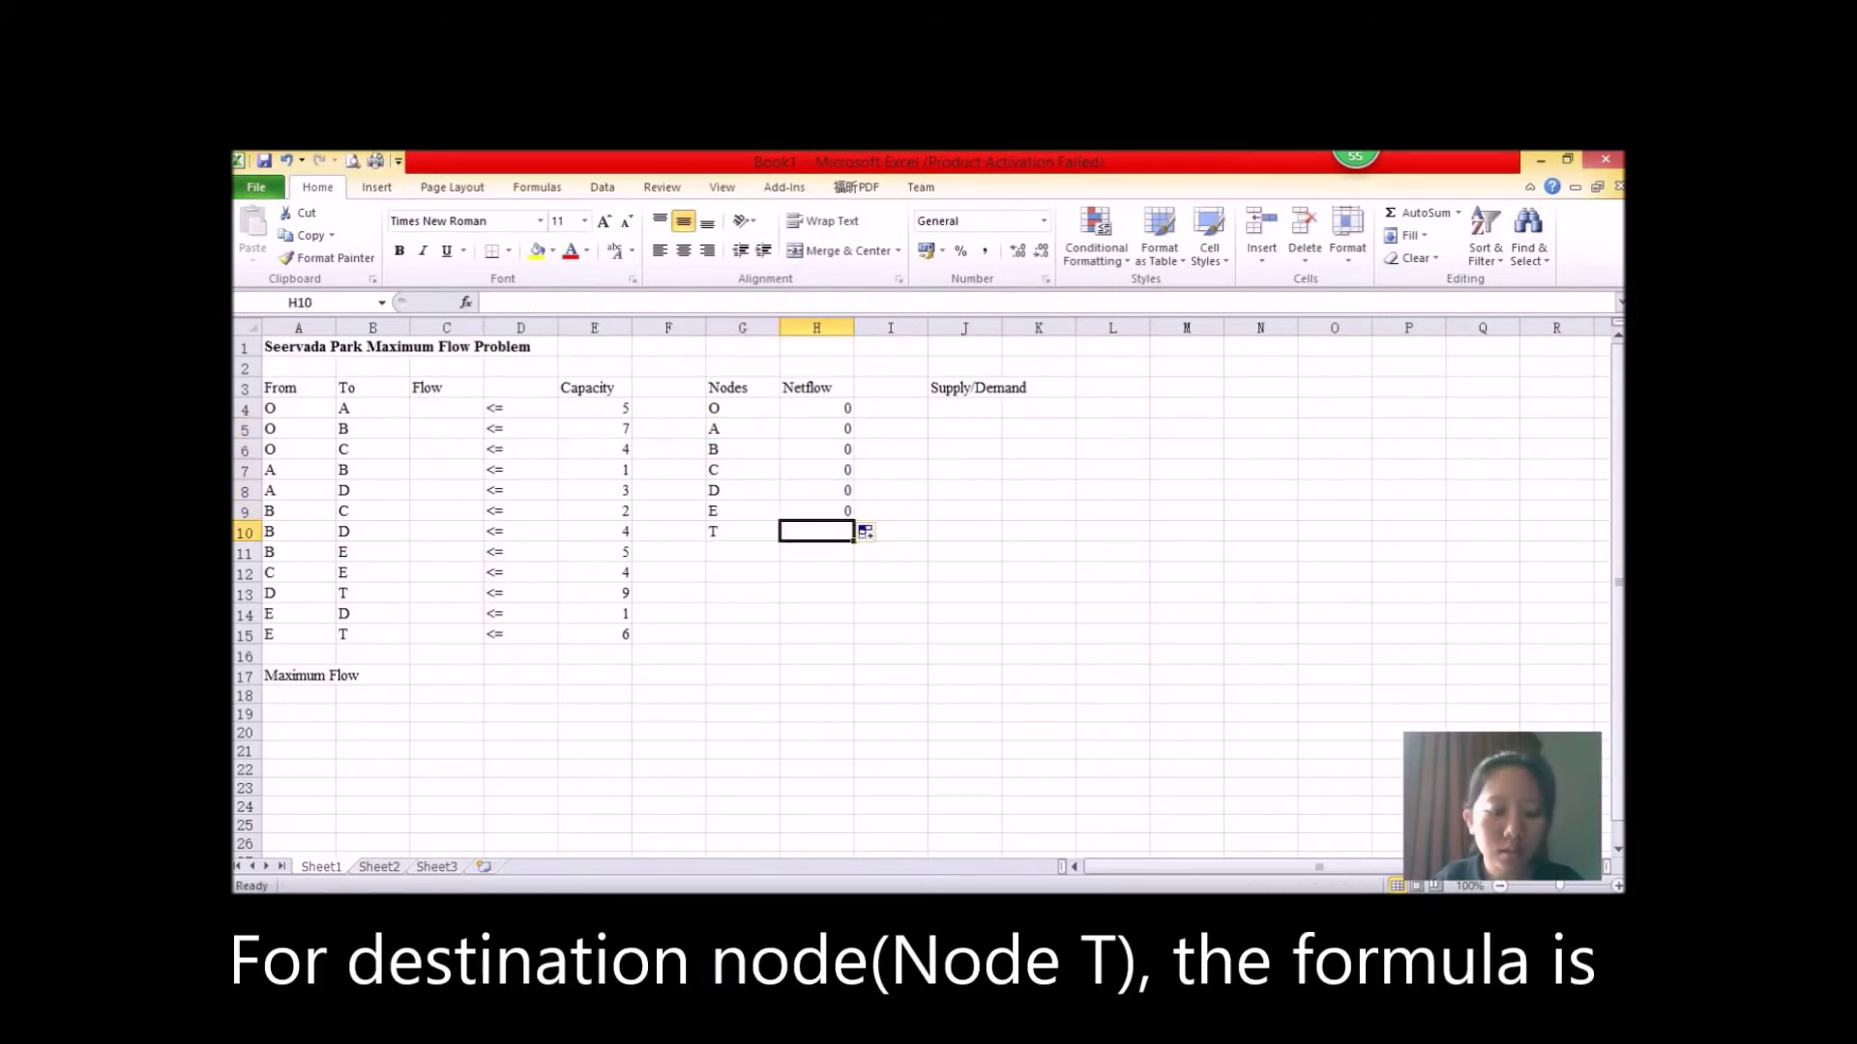
type("=")
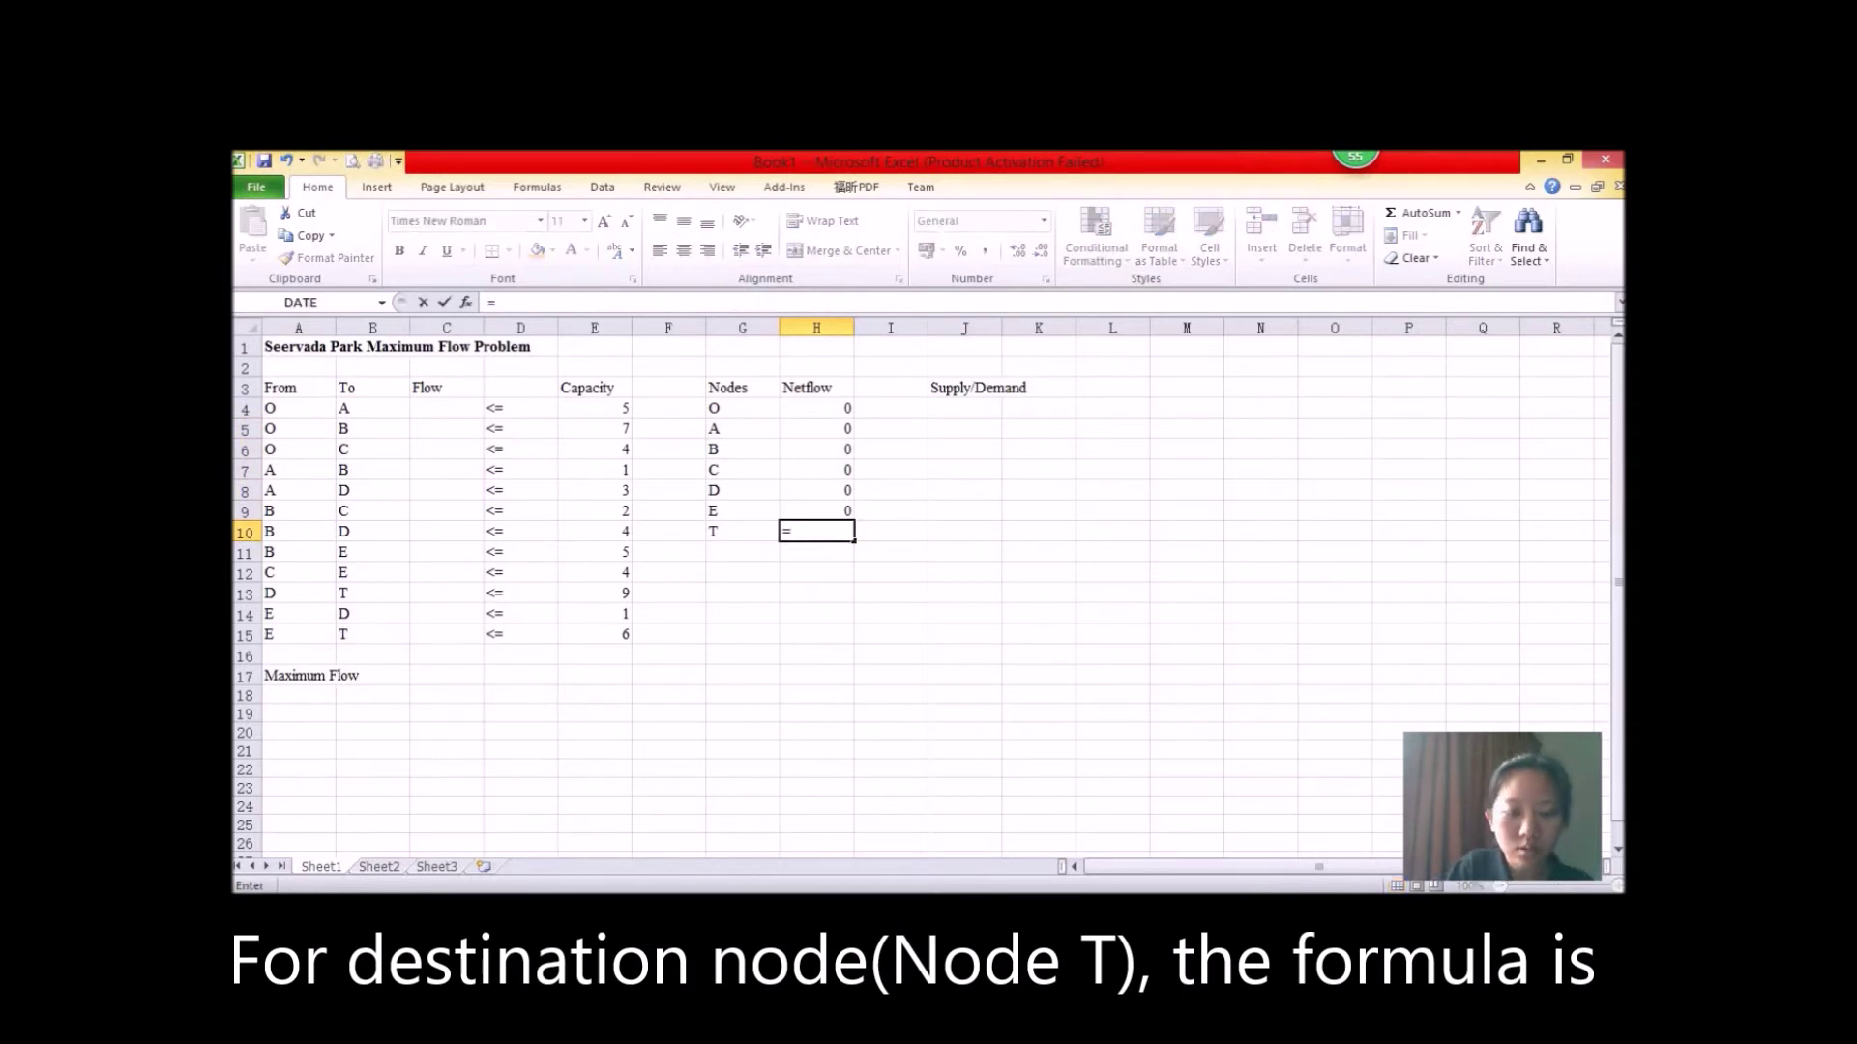
type("SUMIF(")
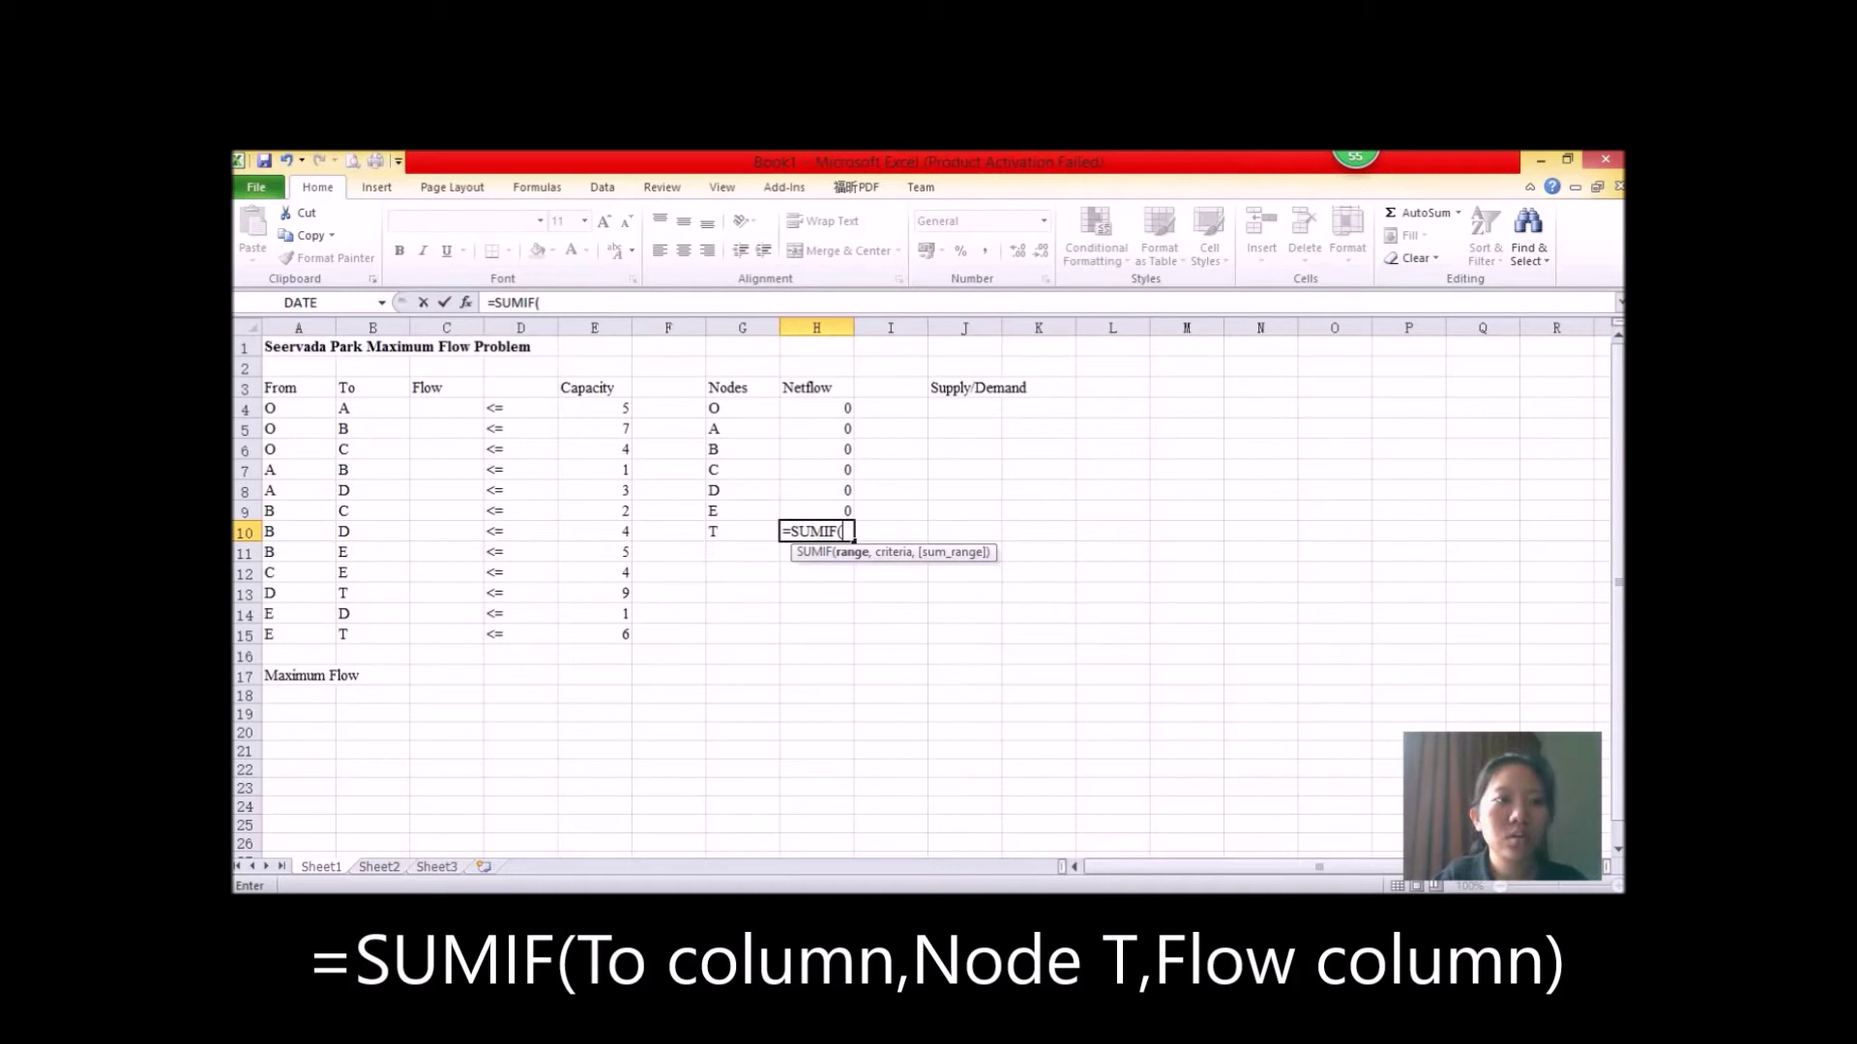
left_click_drag(372, 408, 372, 634)
type(",")
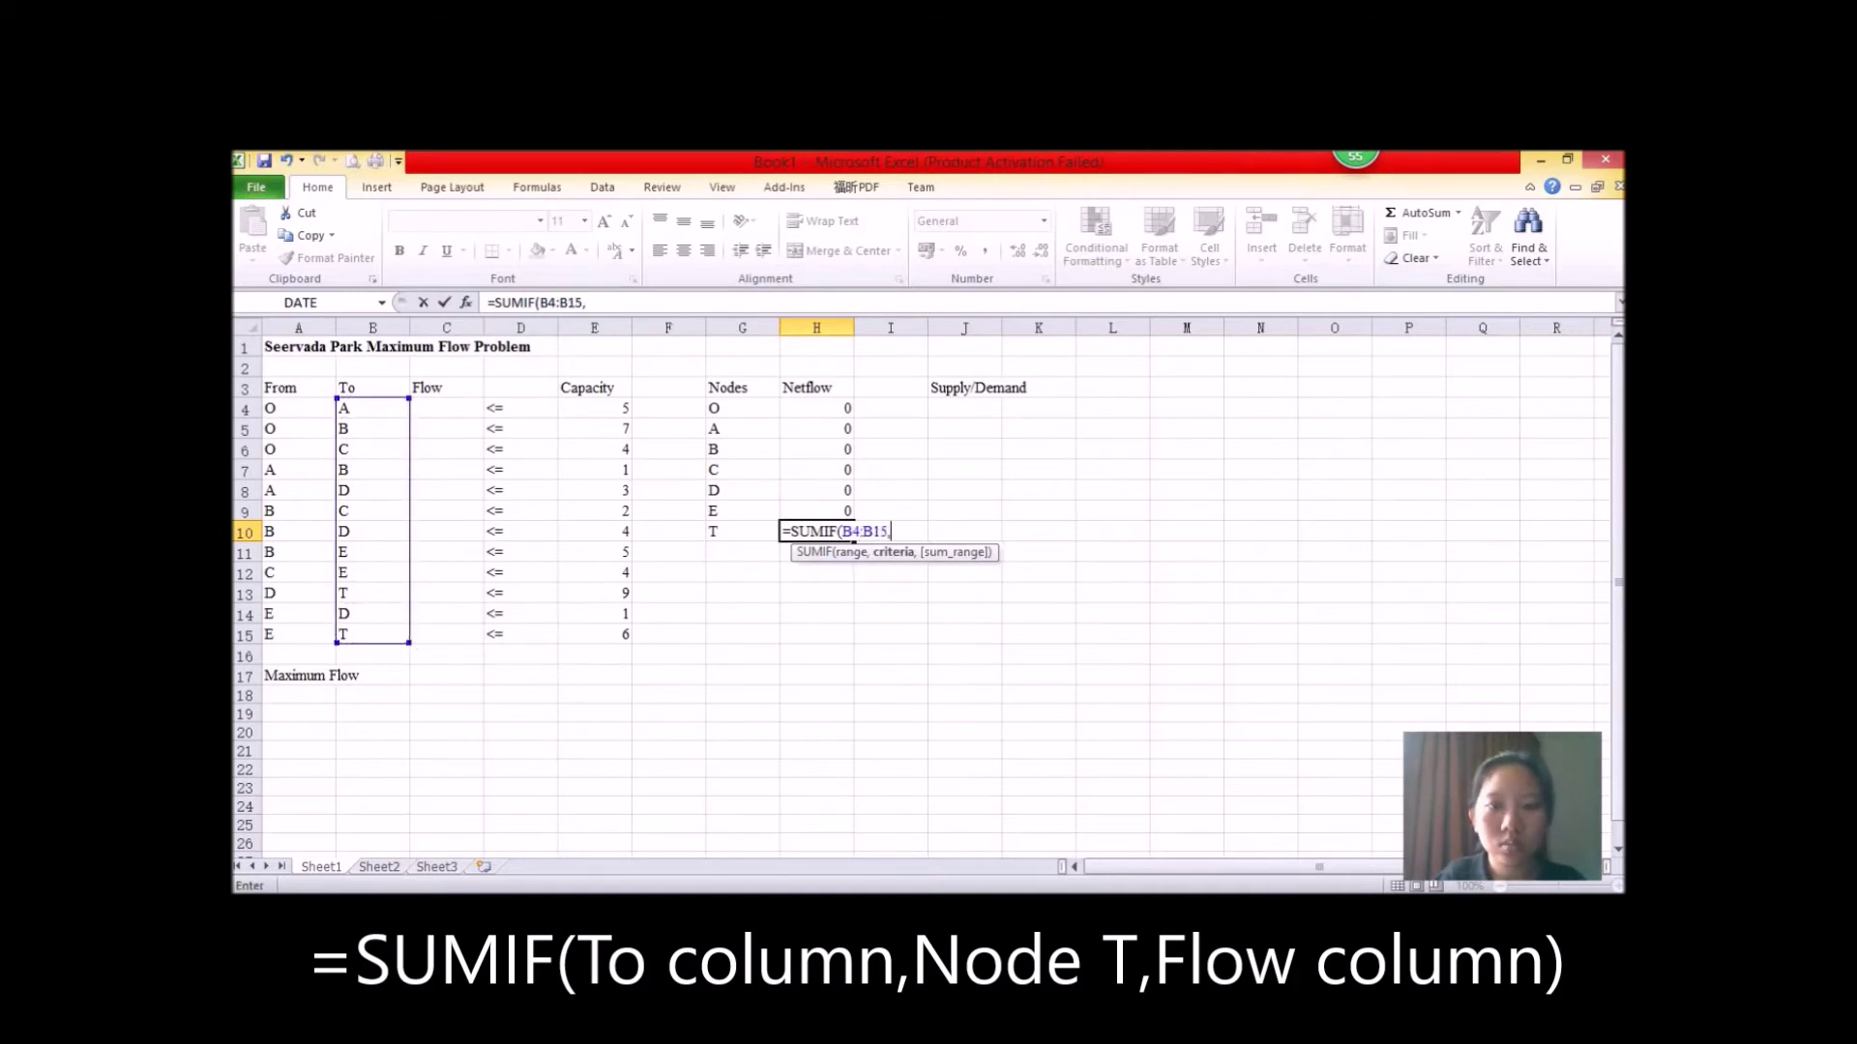
left_click(742, 531)
type(",")
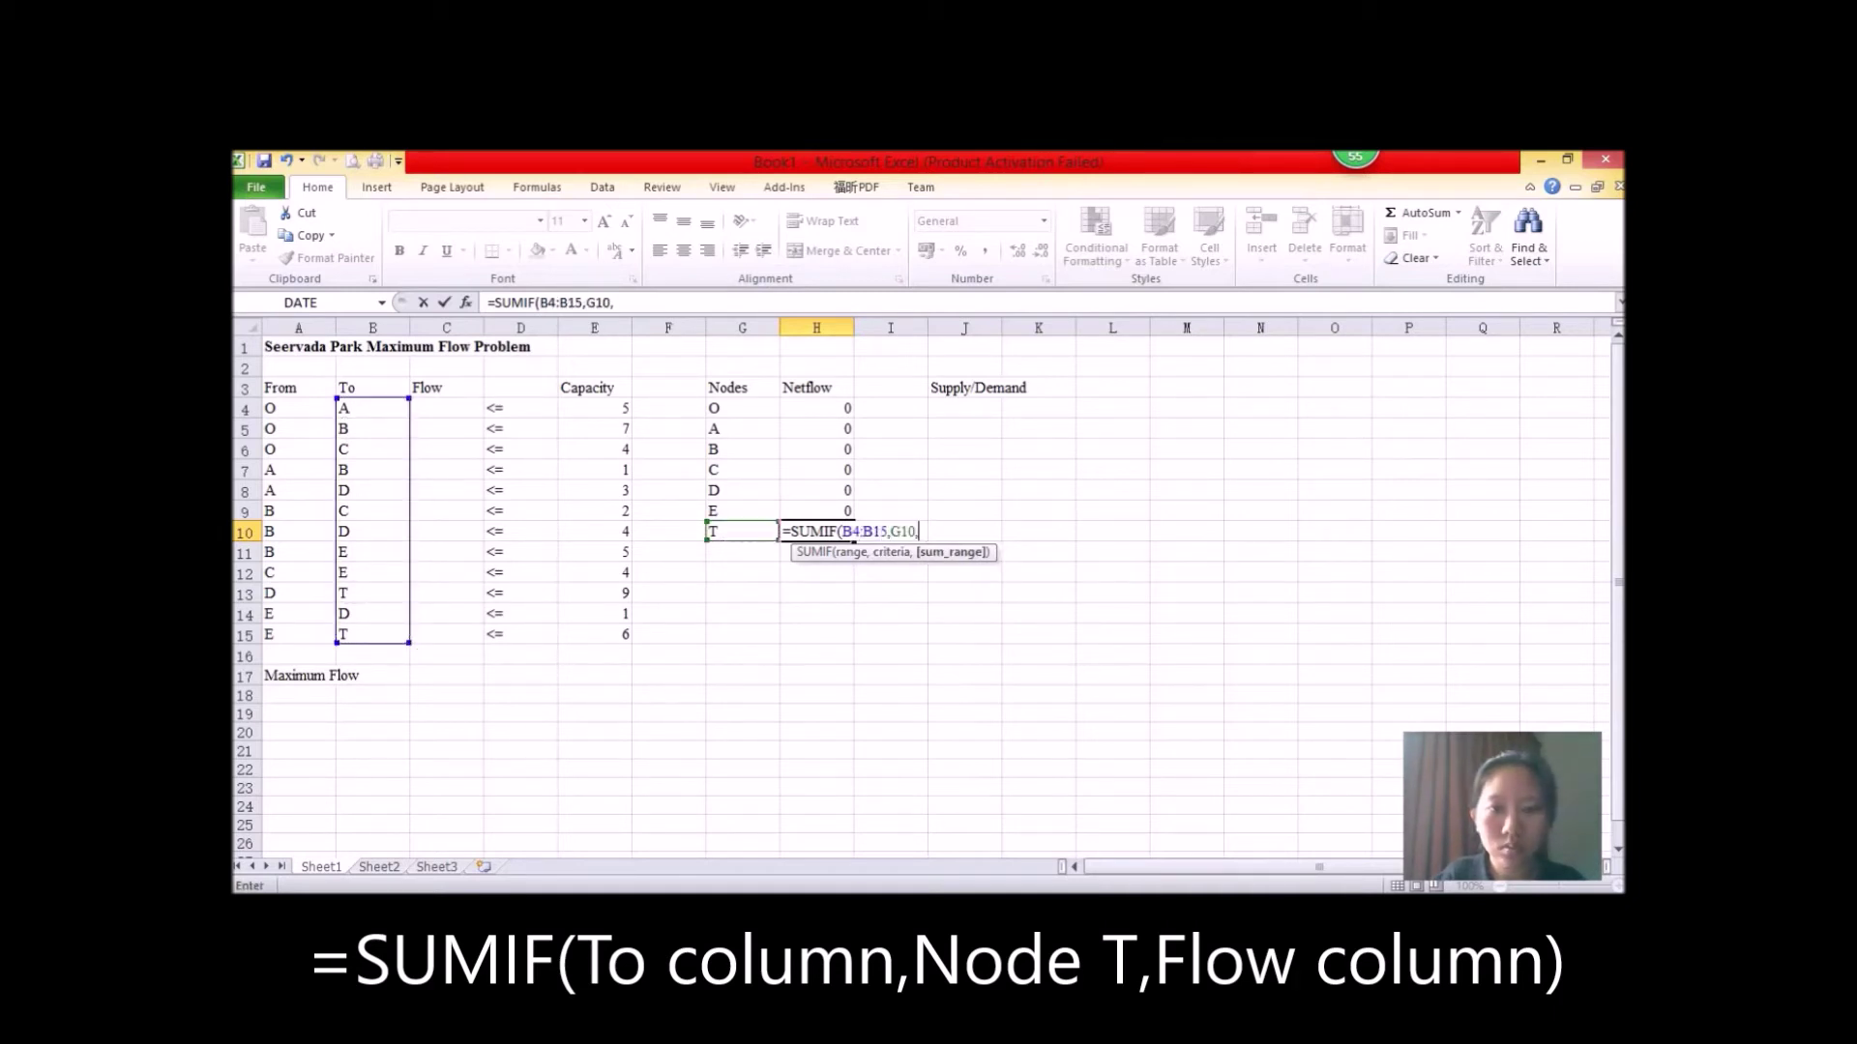
left_click_drag(446, 408, 446, 635)
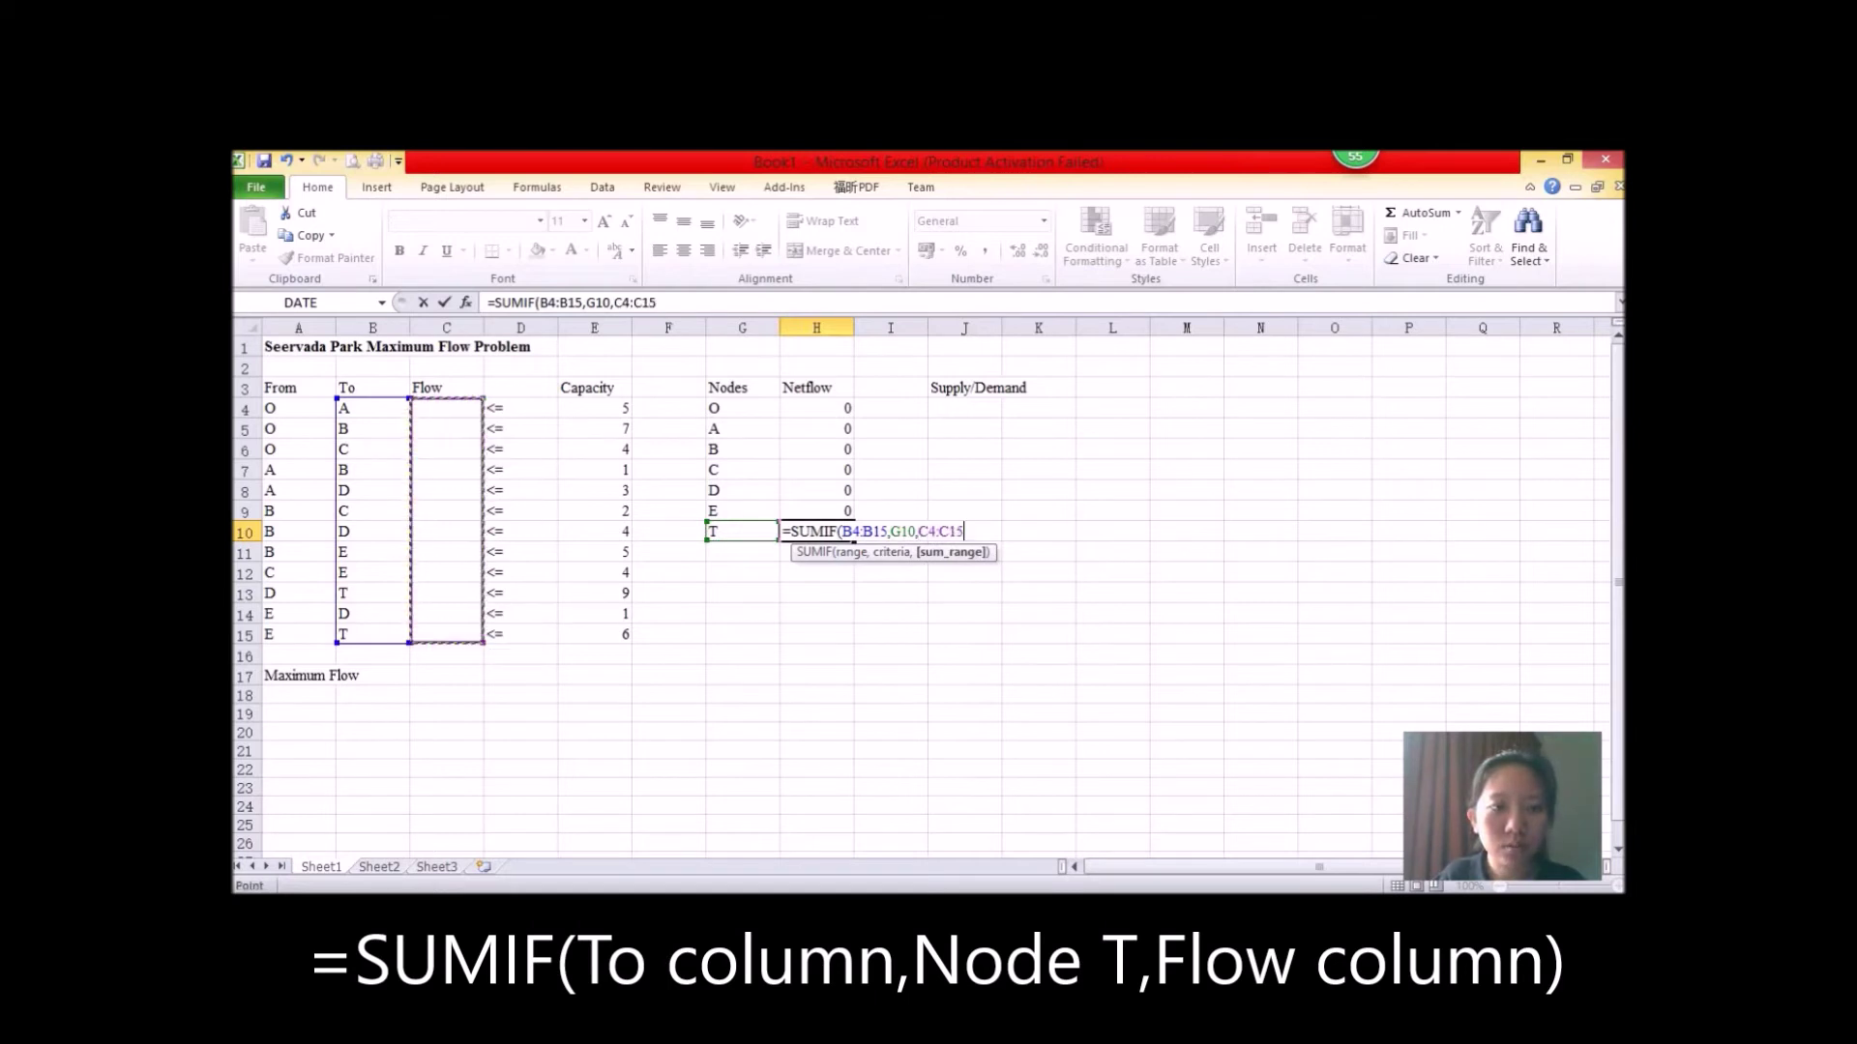
type(")")
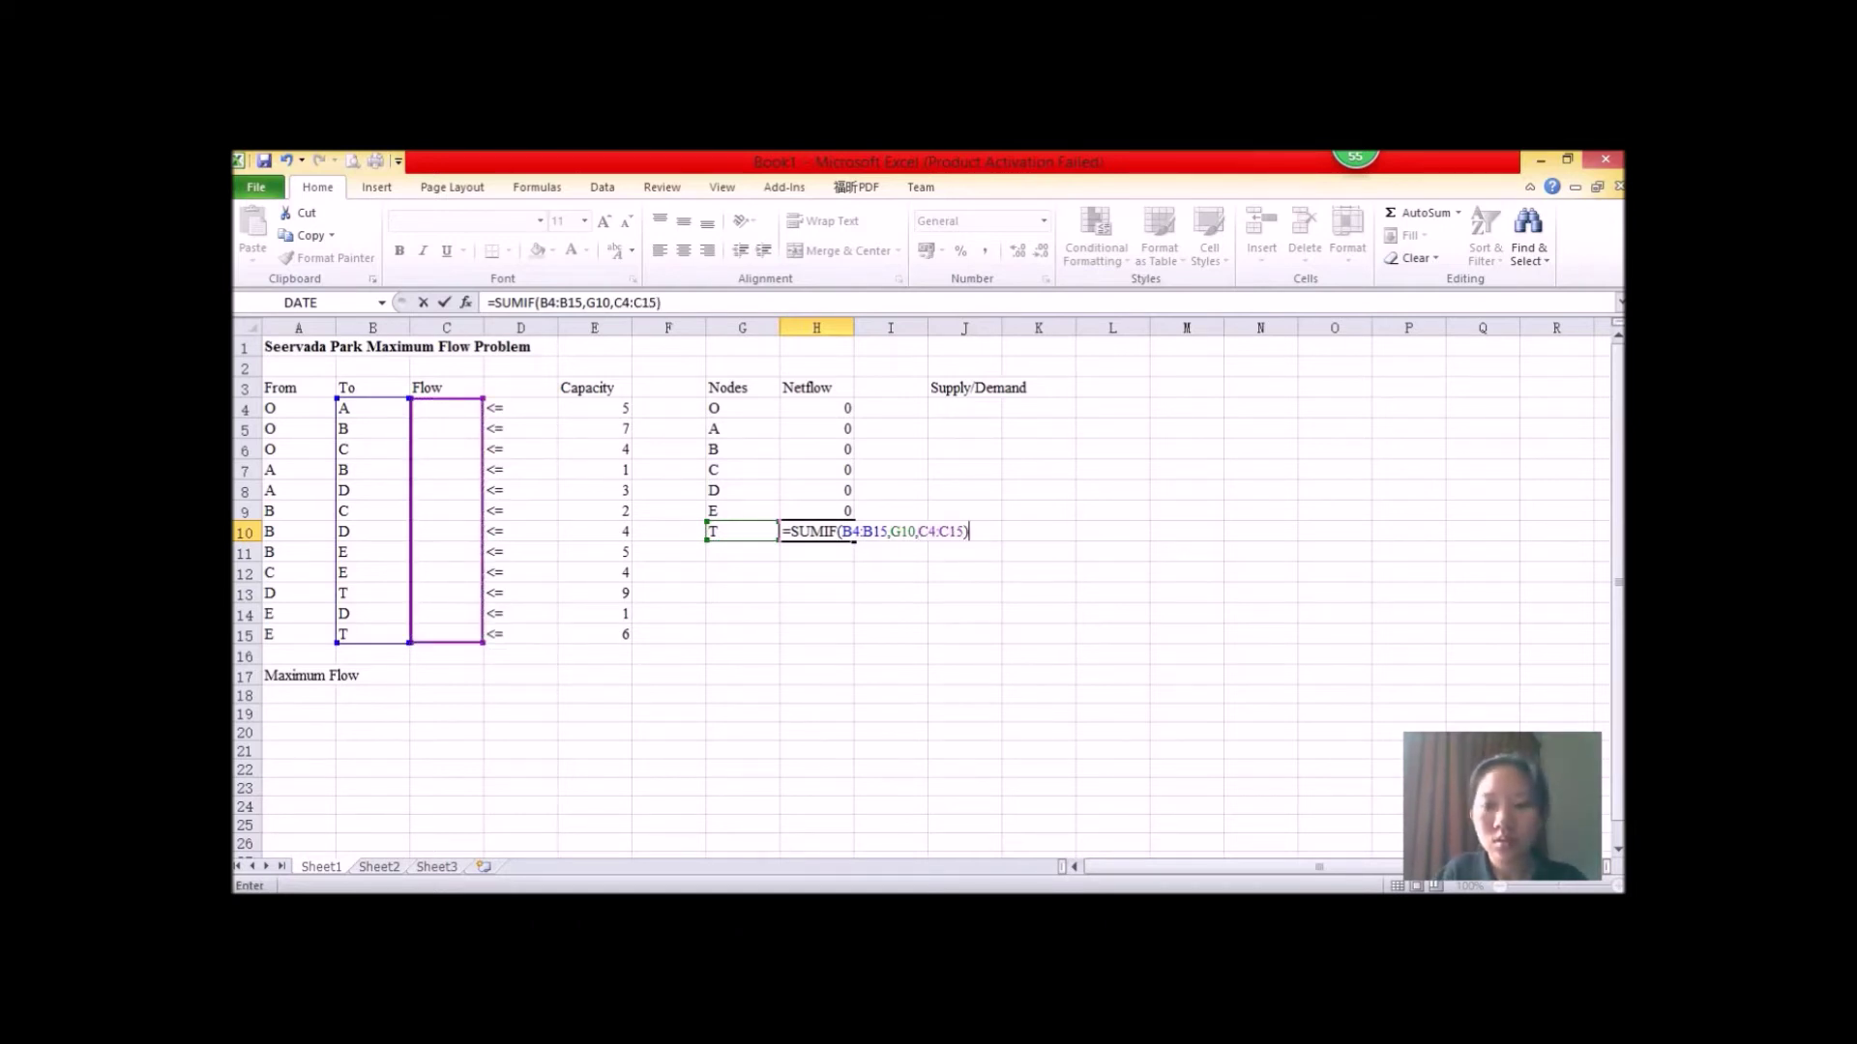
key("Return")
Step: Enter an equals sign beside each netflow value in I5:I10
left_click(890, 551)
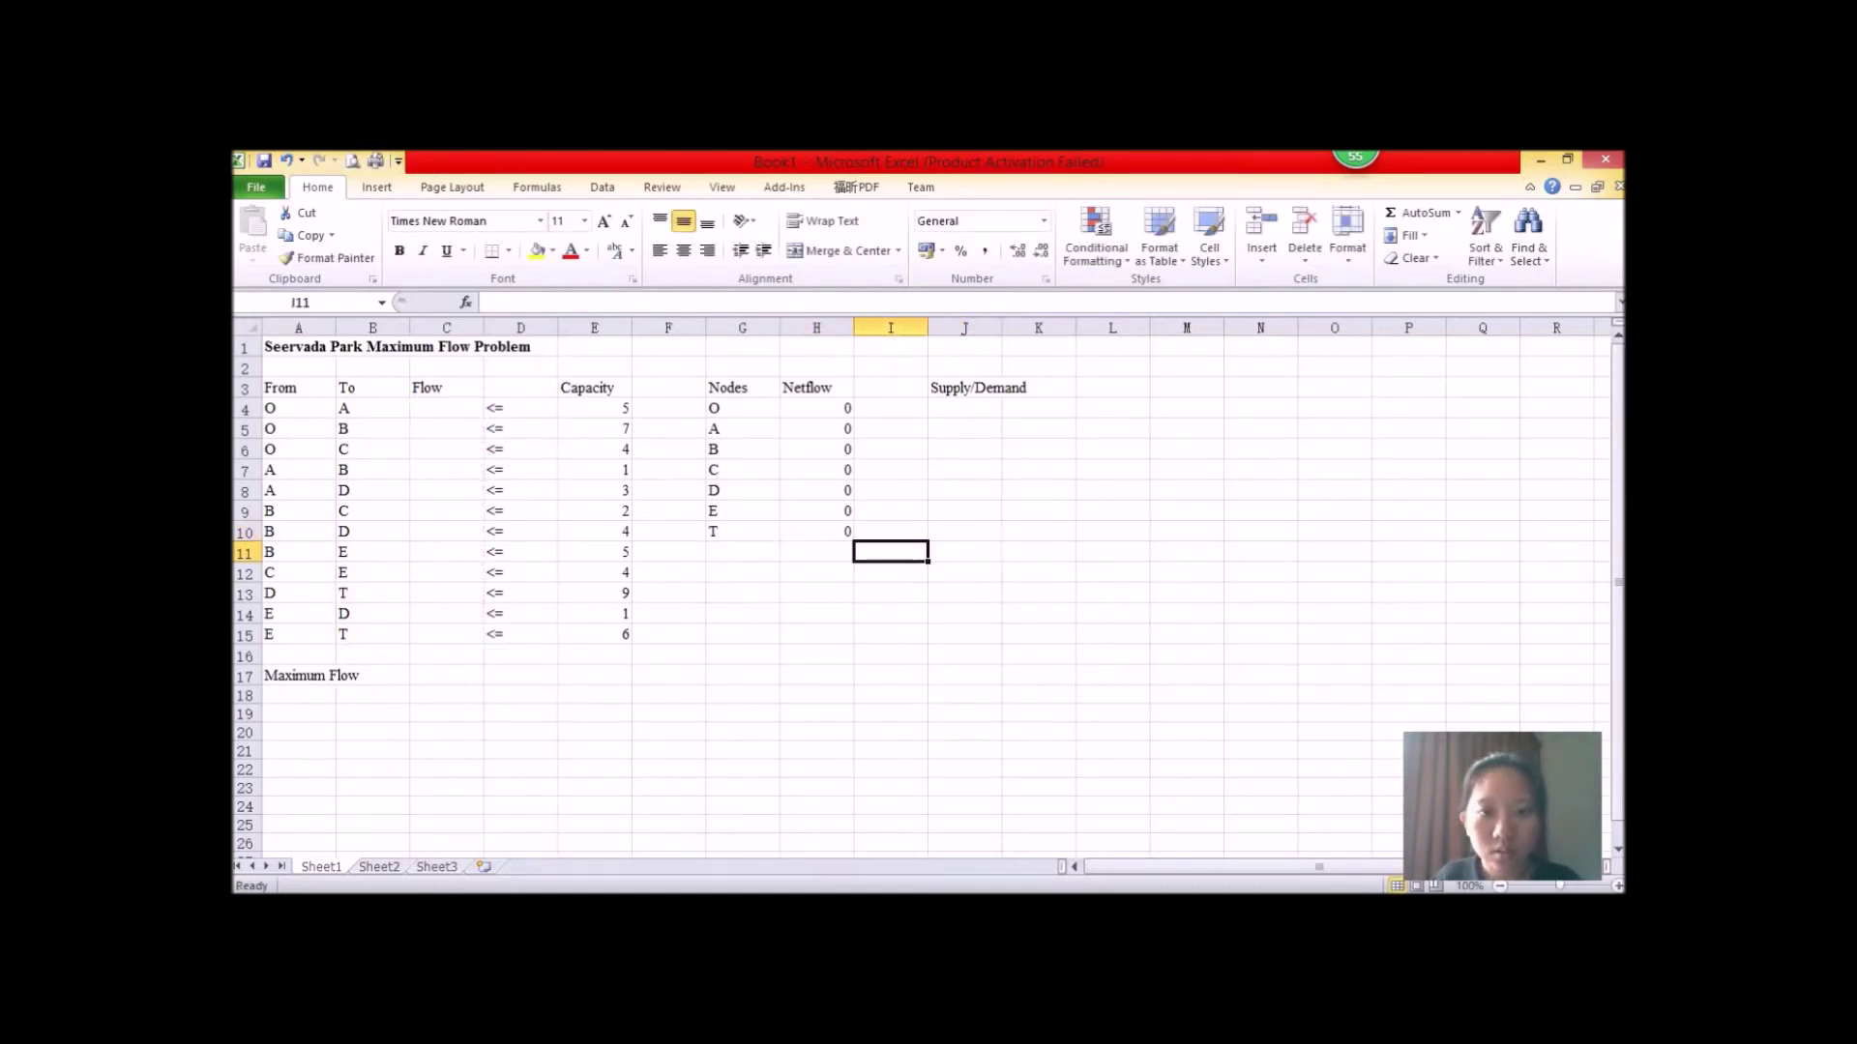
key("Up")
key("Up")
key("Up")
key("Up")
key("Up")
key("Up")
key("Up")
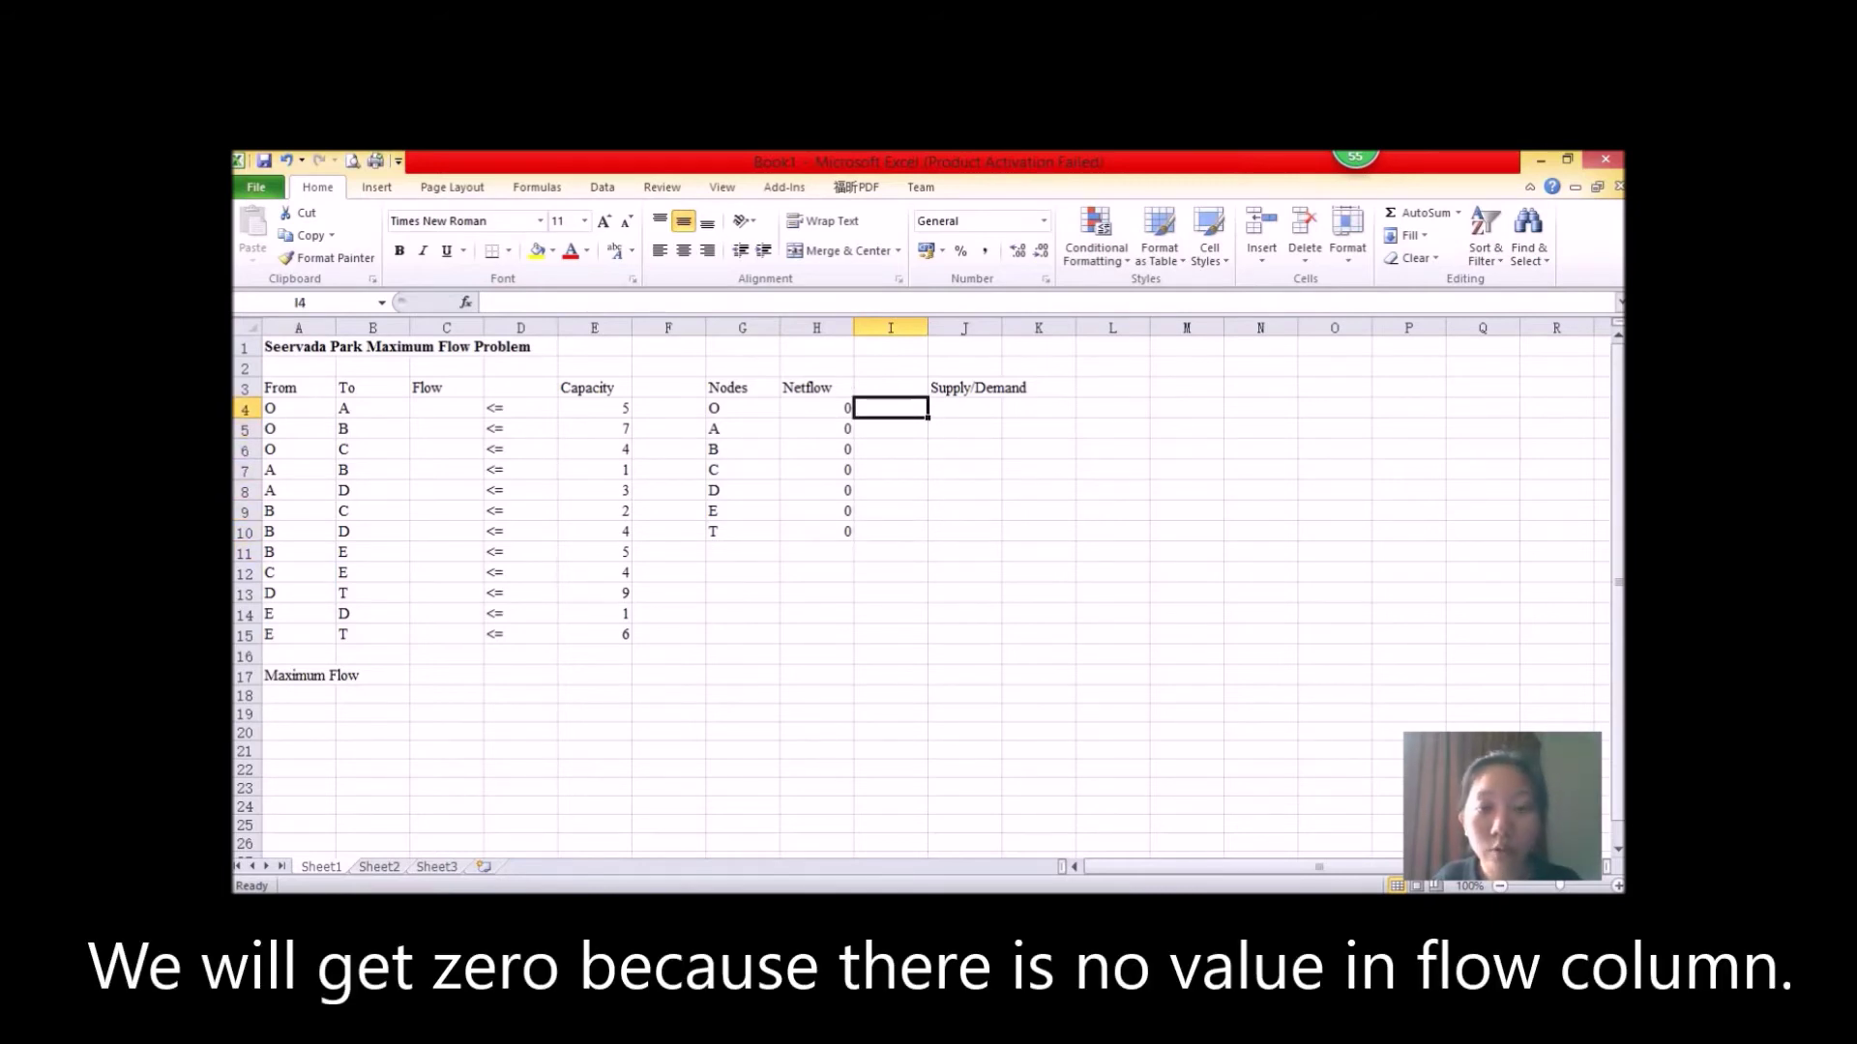
key("Down")
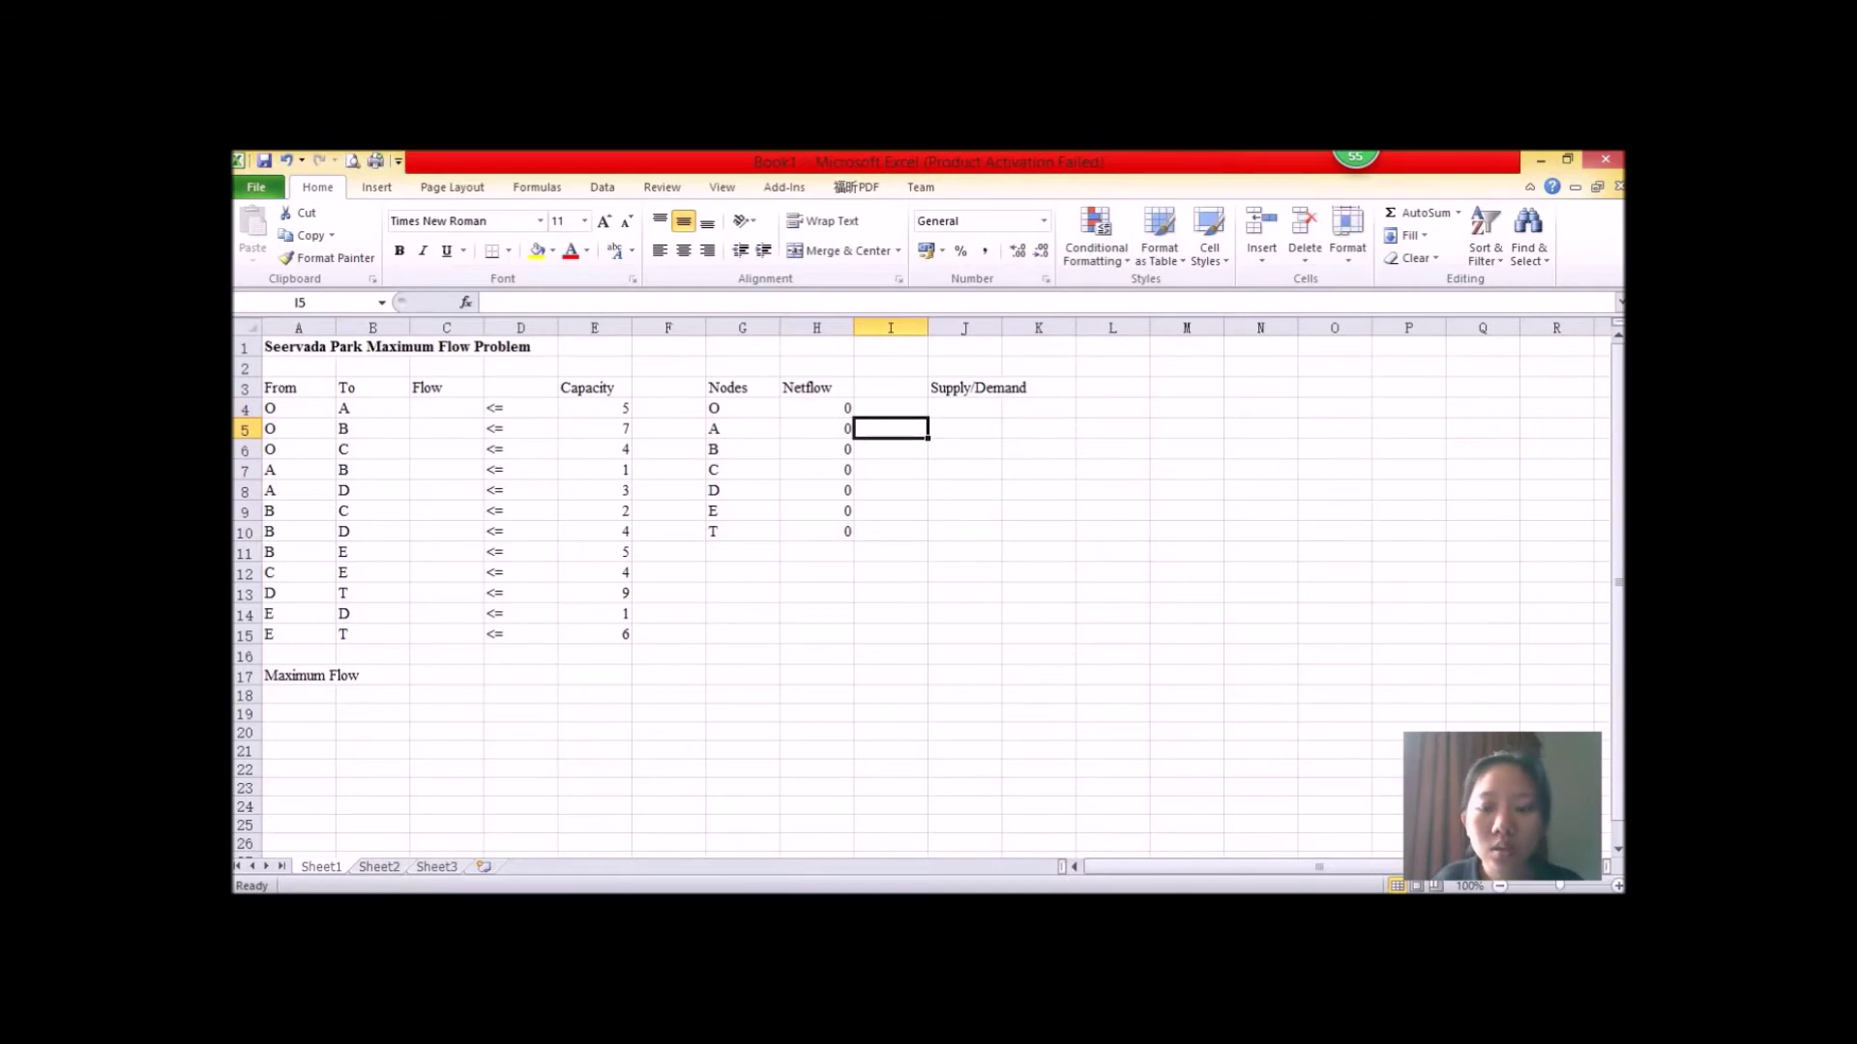
type("=")
key("Return")
type("=")
key("Return")
type("=")
key("Return")
type("=")
key("Return")
type("=")
key("Return")
type("=")
key("Return")
Step: Enter 0 as the supply/demand value for nodes A to E in J5:J9
key("Right")
key("Up")
key("Up")
key("Up")
key("Up")
key("Up")
key("Up")
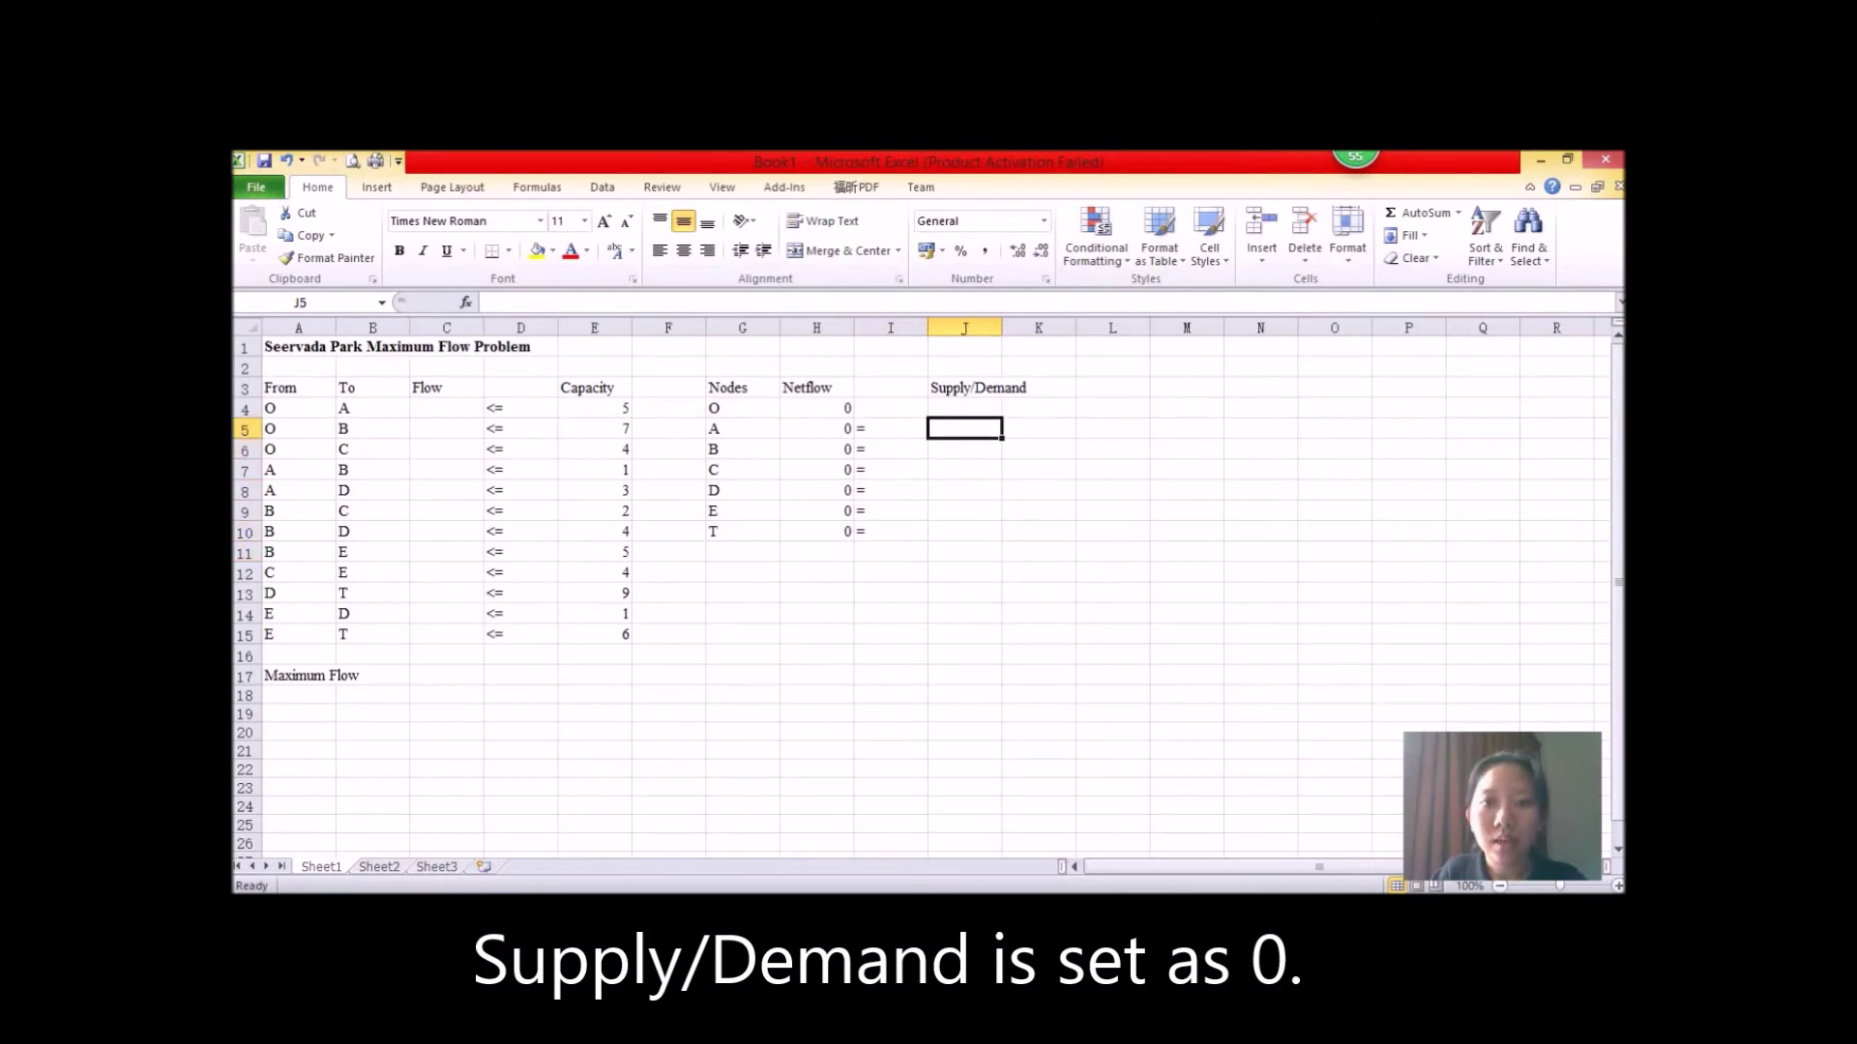
type("0")
key("Return")
type("0")
key("Return")
type("0")
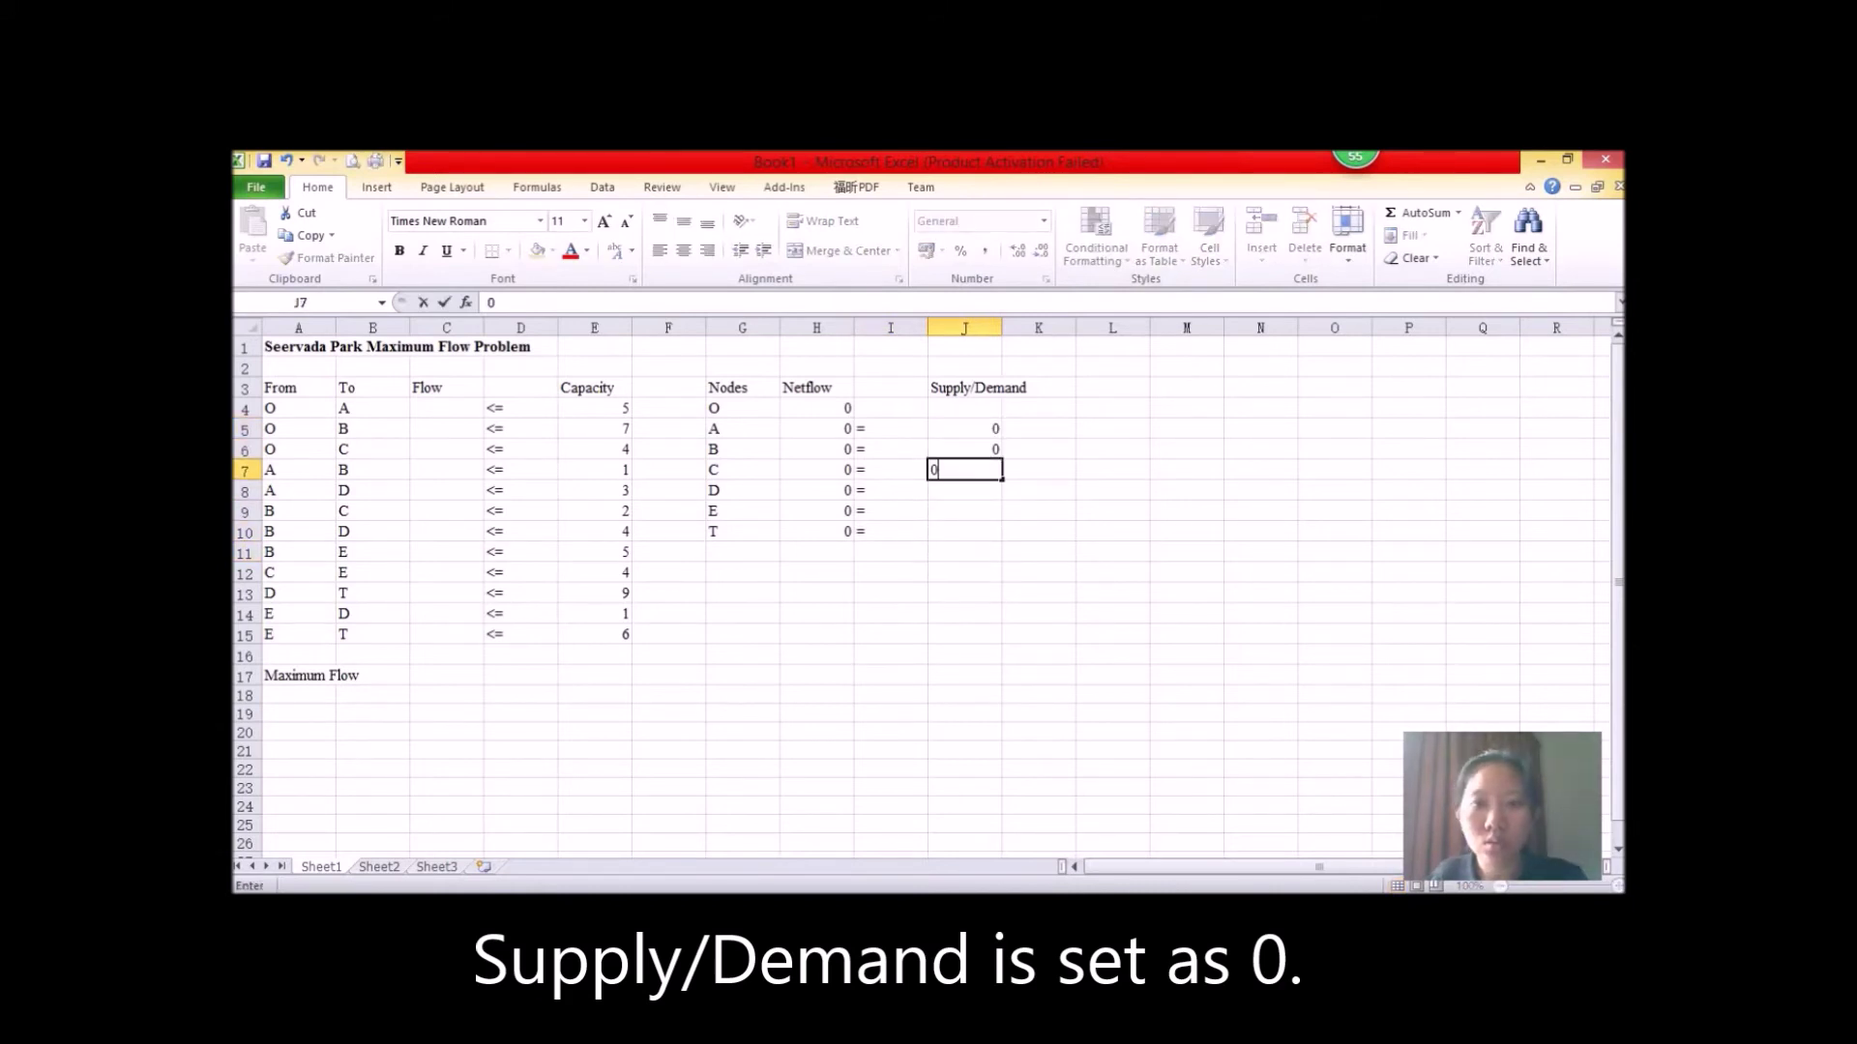
key("Return")
type("0")
key("Return")
type("0")
key("Return")
Step: Clear the equals sign beside node T's netflow in I10
key("Left")
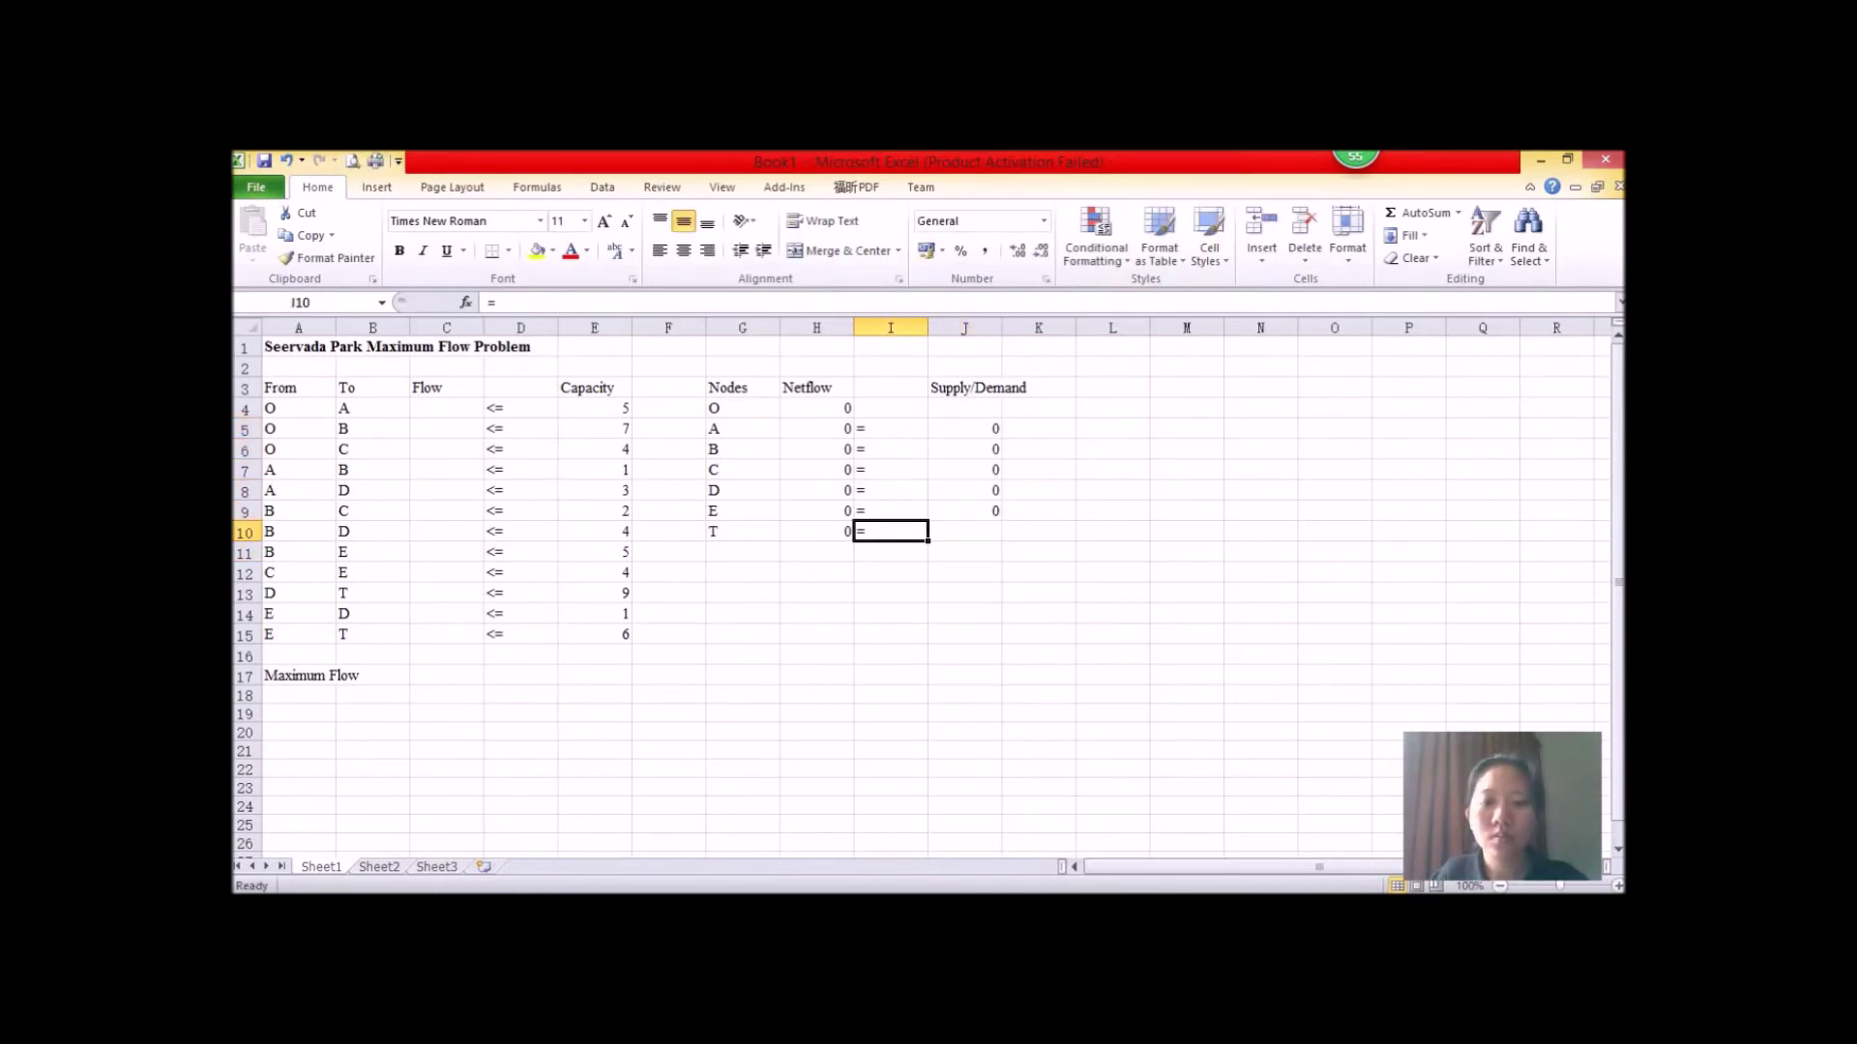
key("Delete")
key("Down")
key("Down")
key("Down")
key("Down")
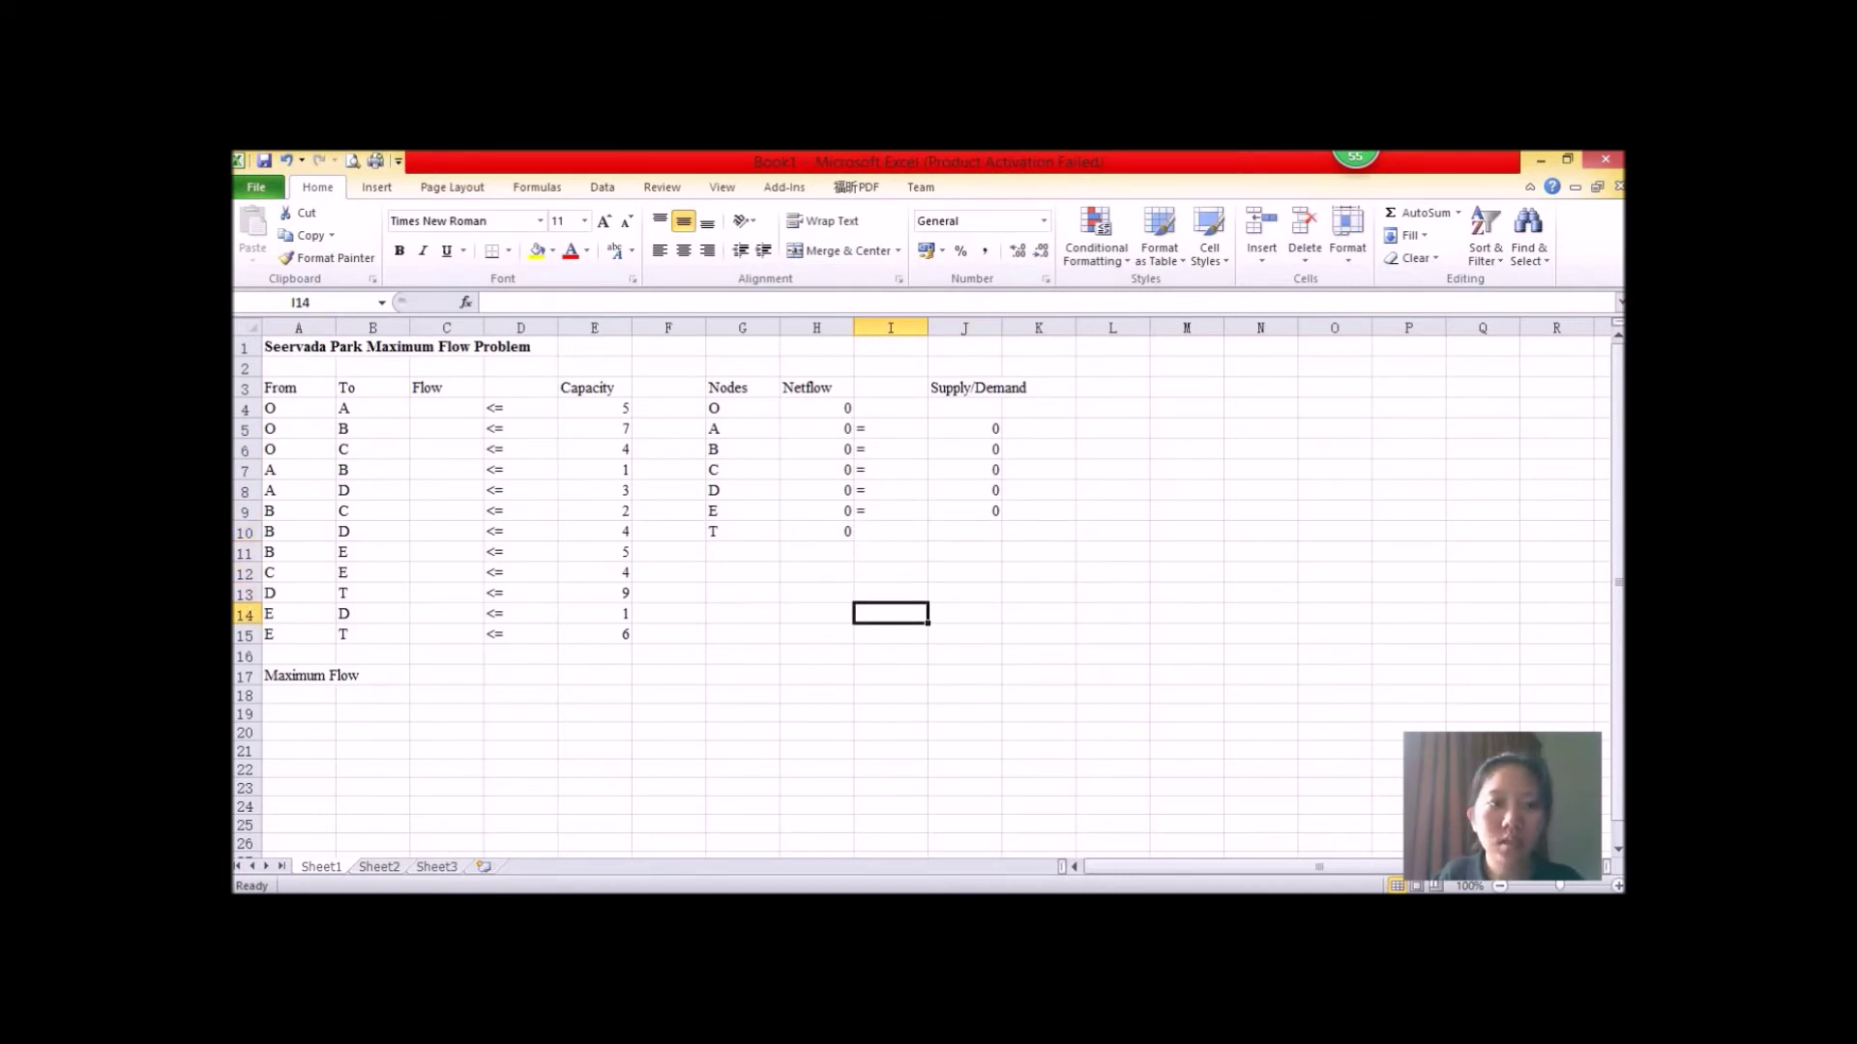
Step: Enter =H4 in C17 so the maximum flow refers to node O's netflow
key("Down")
key("Down")
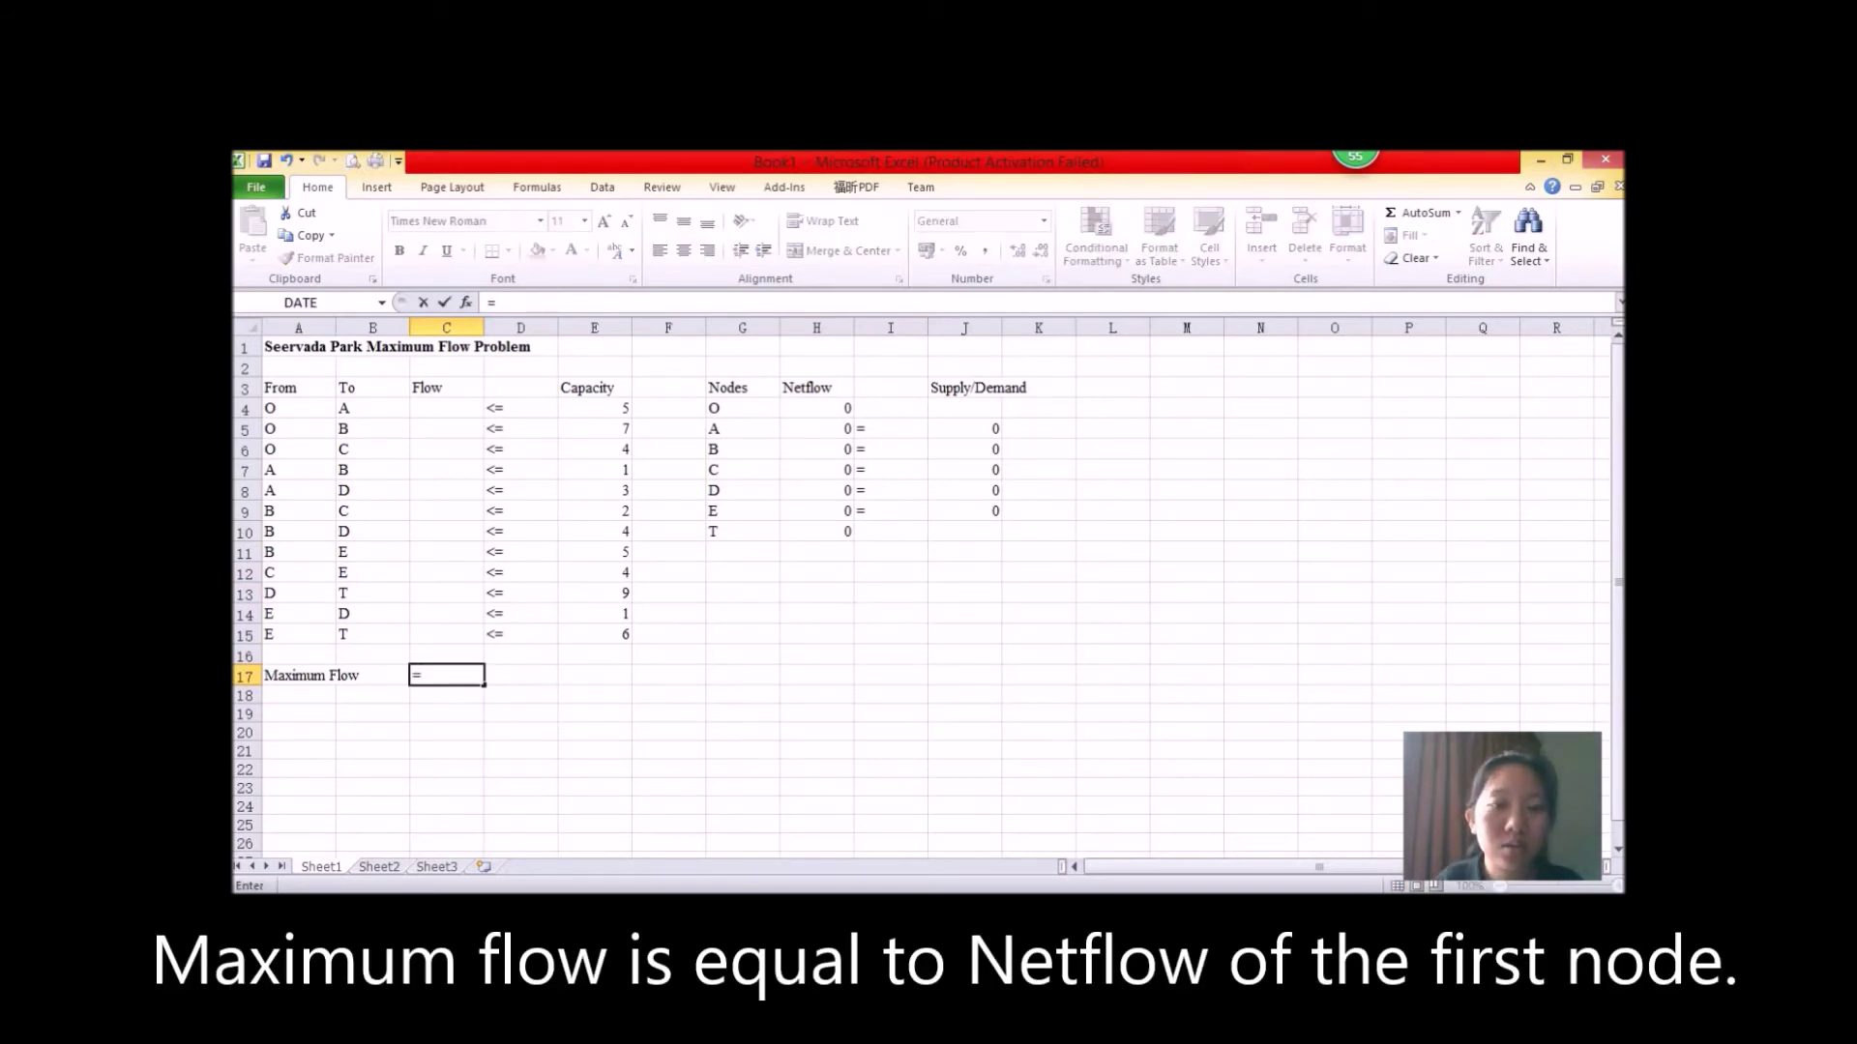
left_click(816, 409)
key("Return")
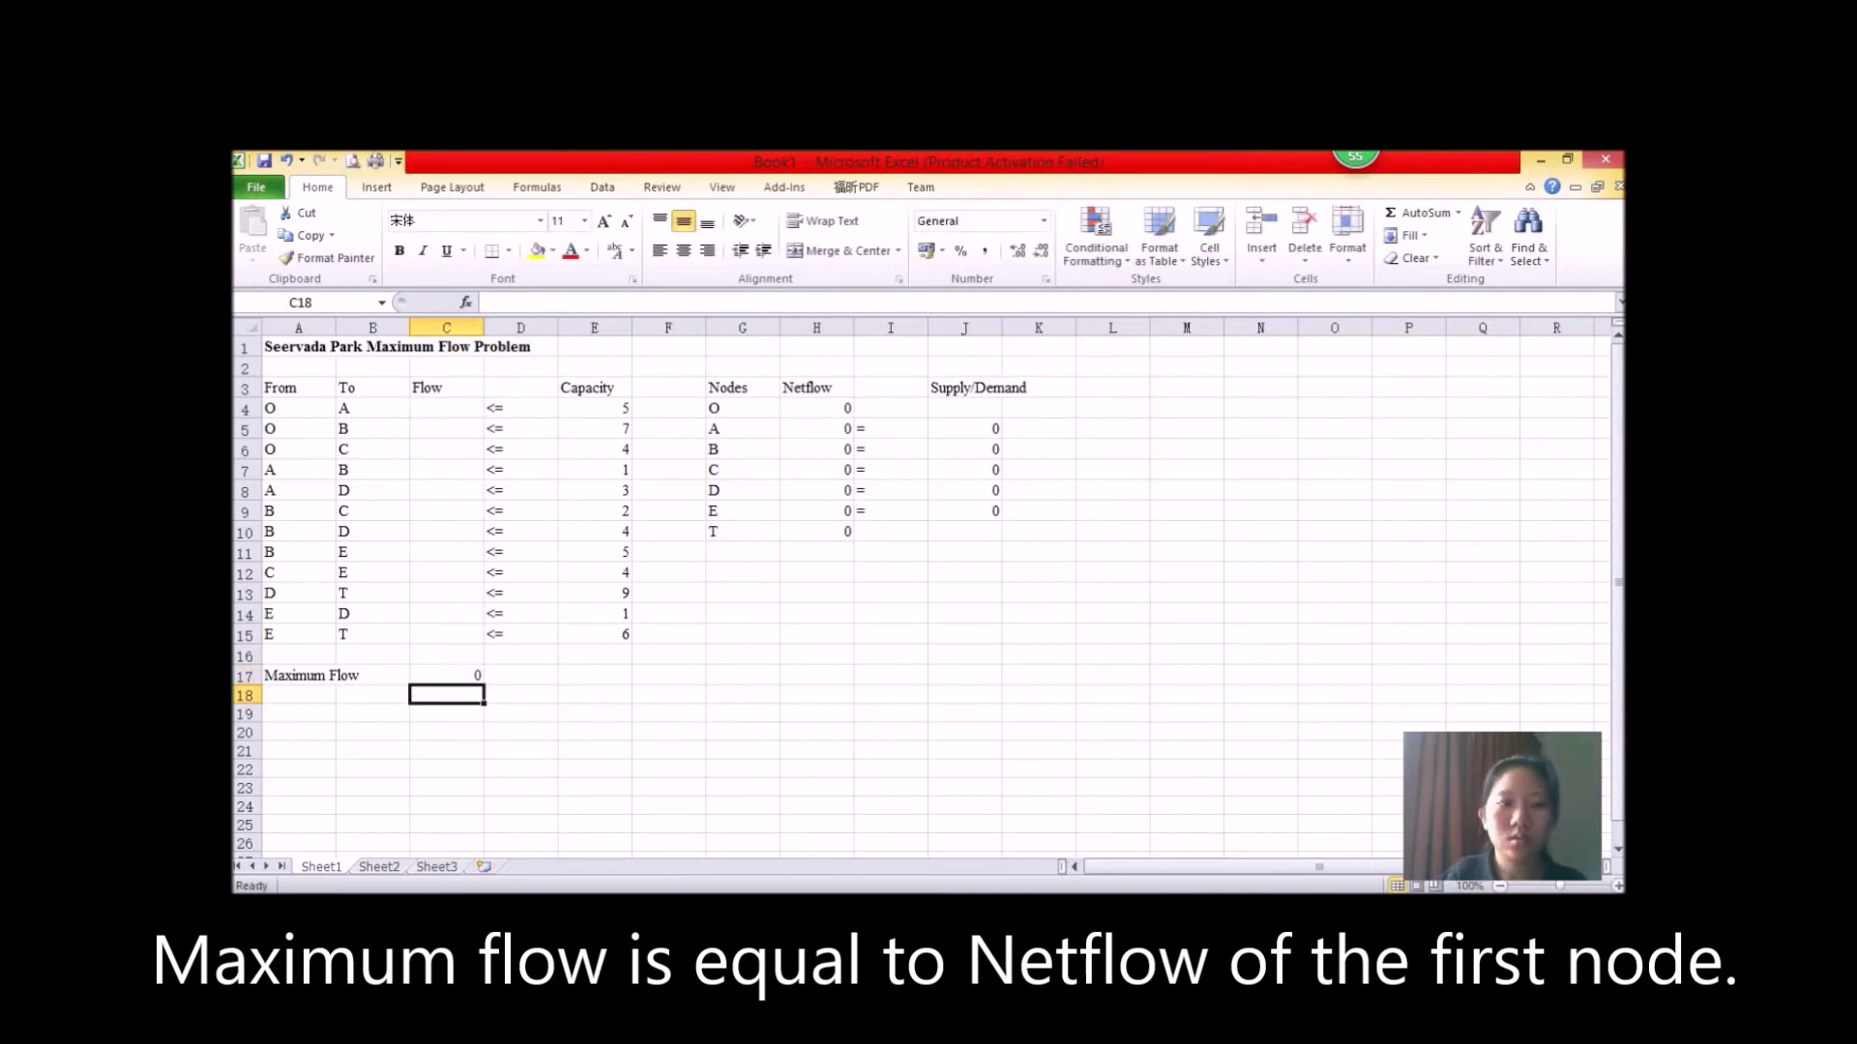
Step: Open Solver and set C17 as the objective to maximise, with C4:C15 as the changing variable cells
key("Right")
key("Right")
left_click(742, 695)
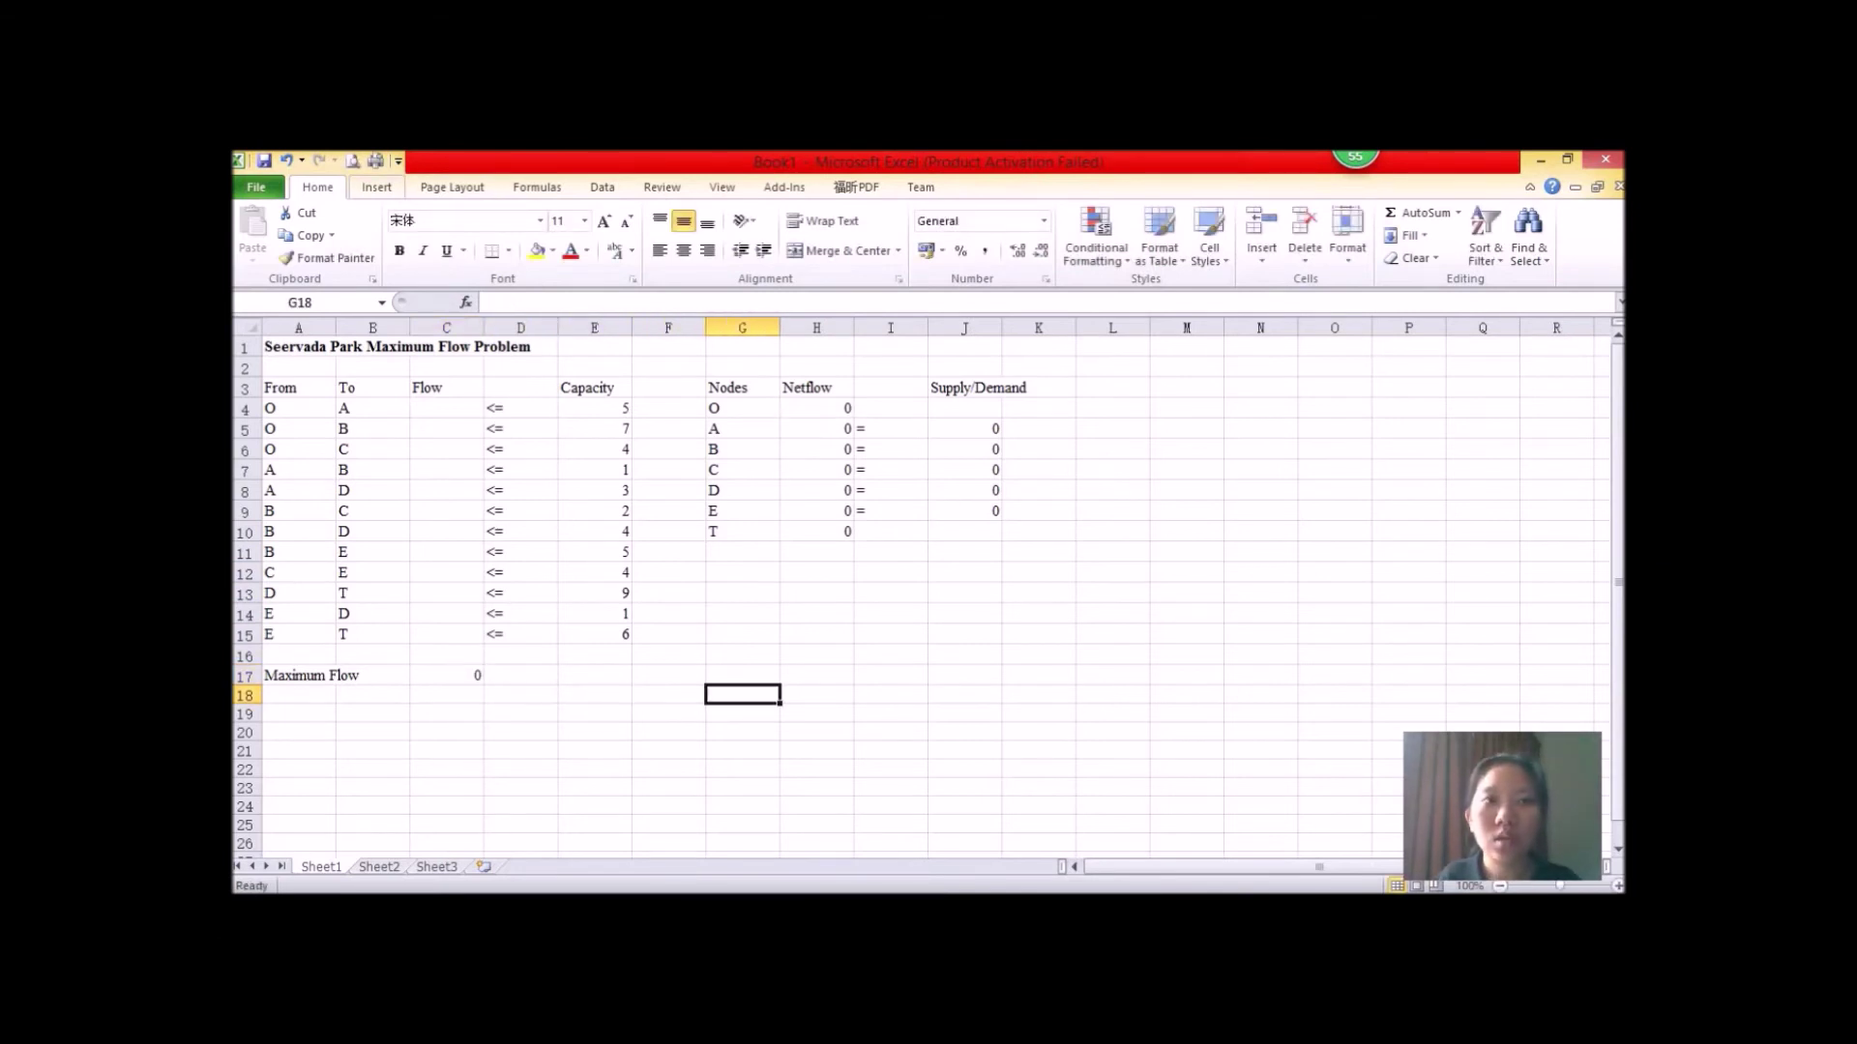
left_click(377, 187)
left_click(602, 186)
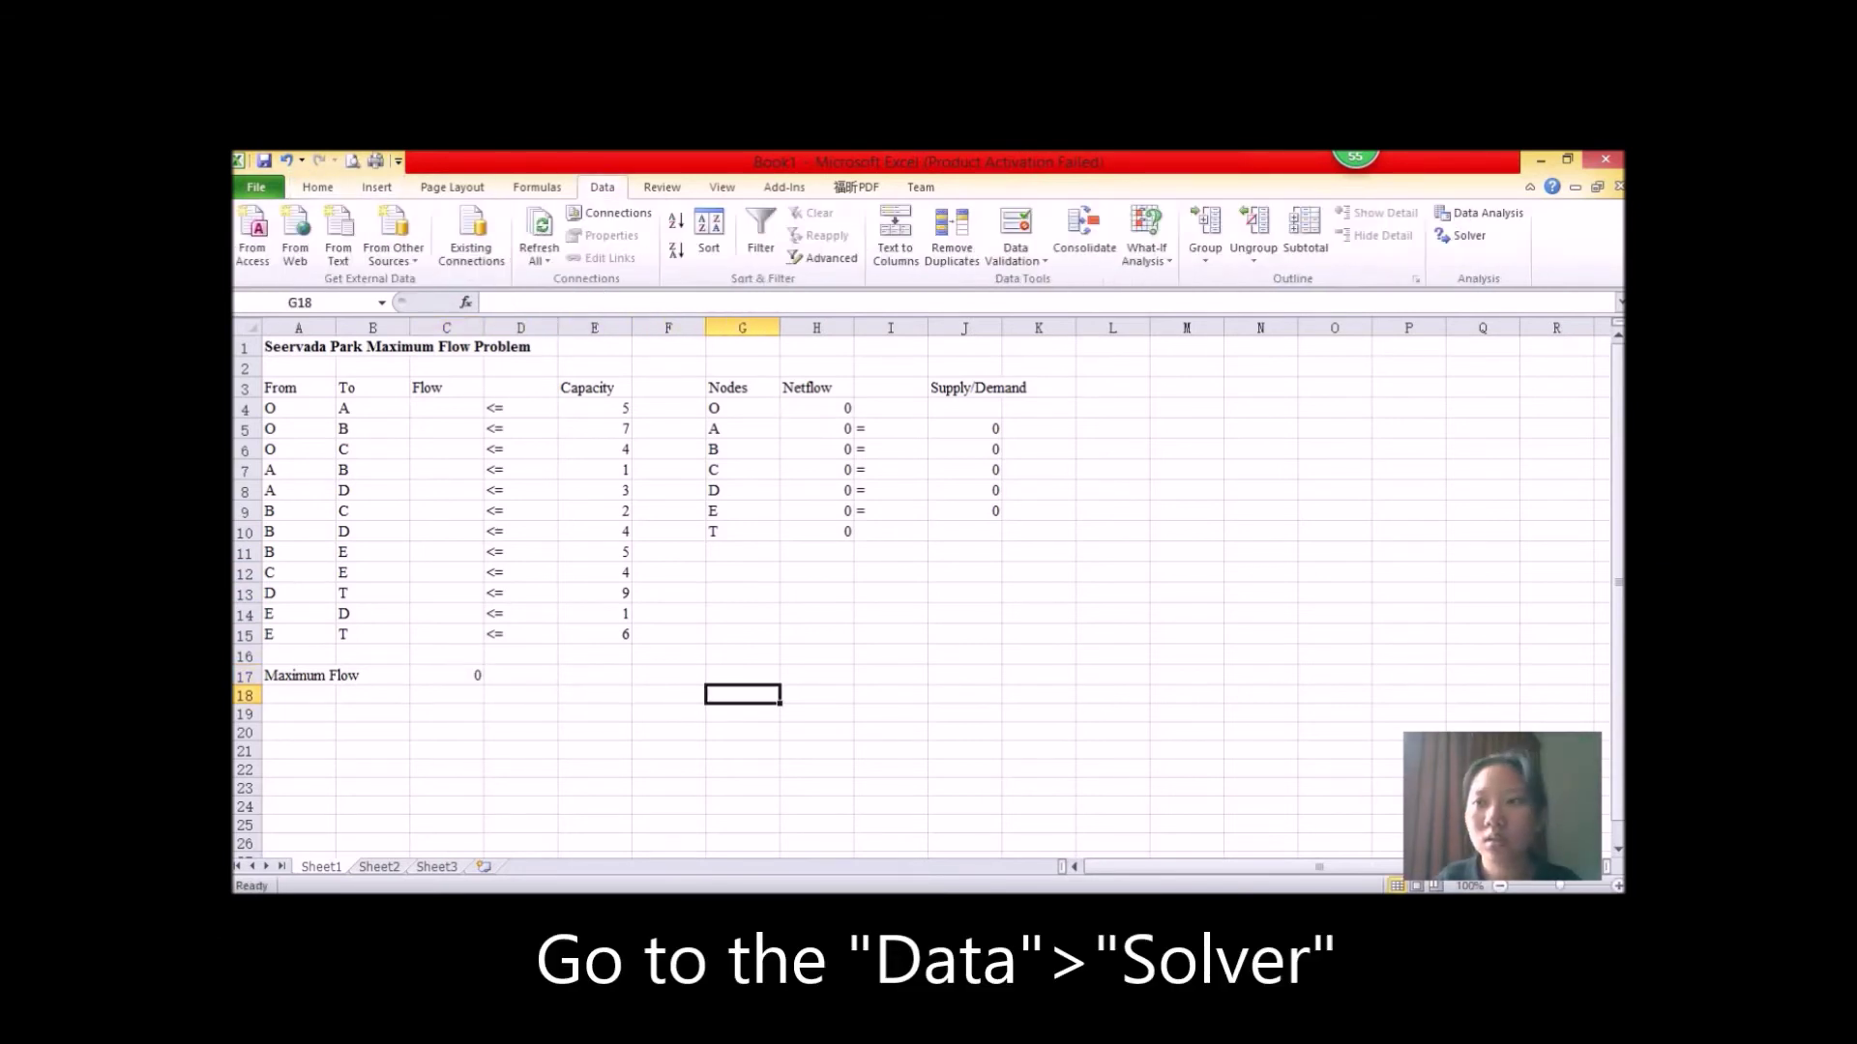
left_click(1462, 235)
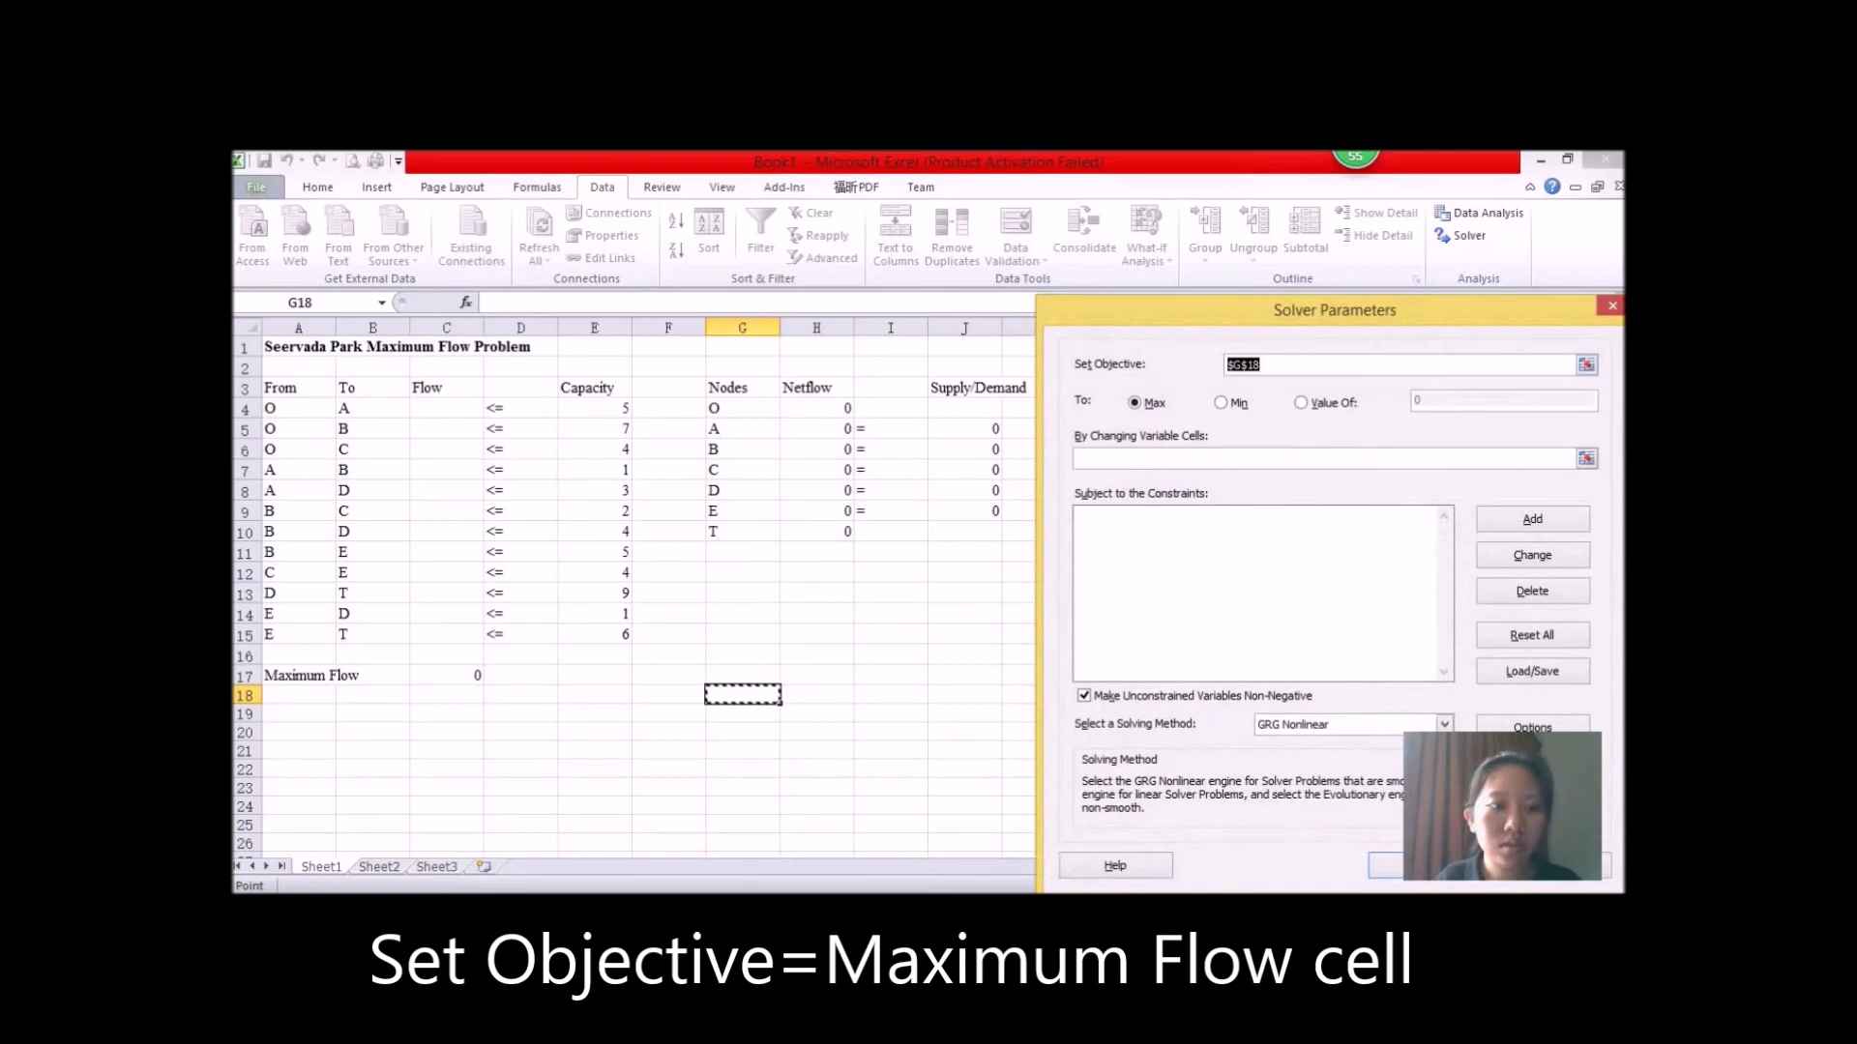
left_click(446, 675)
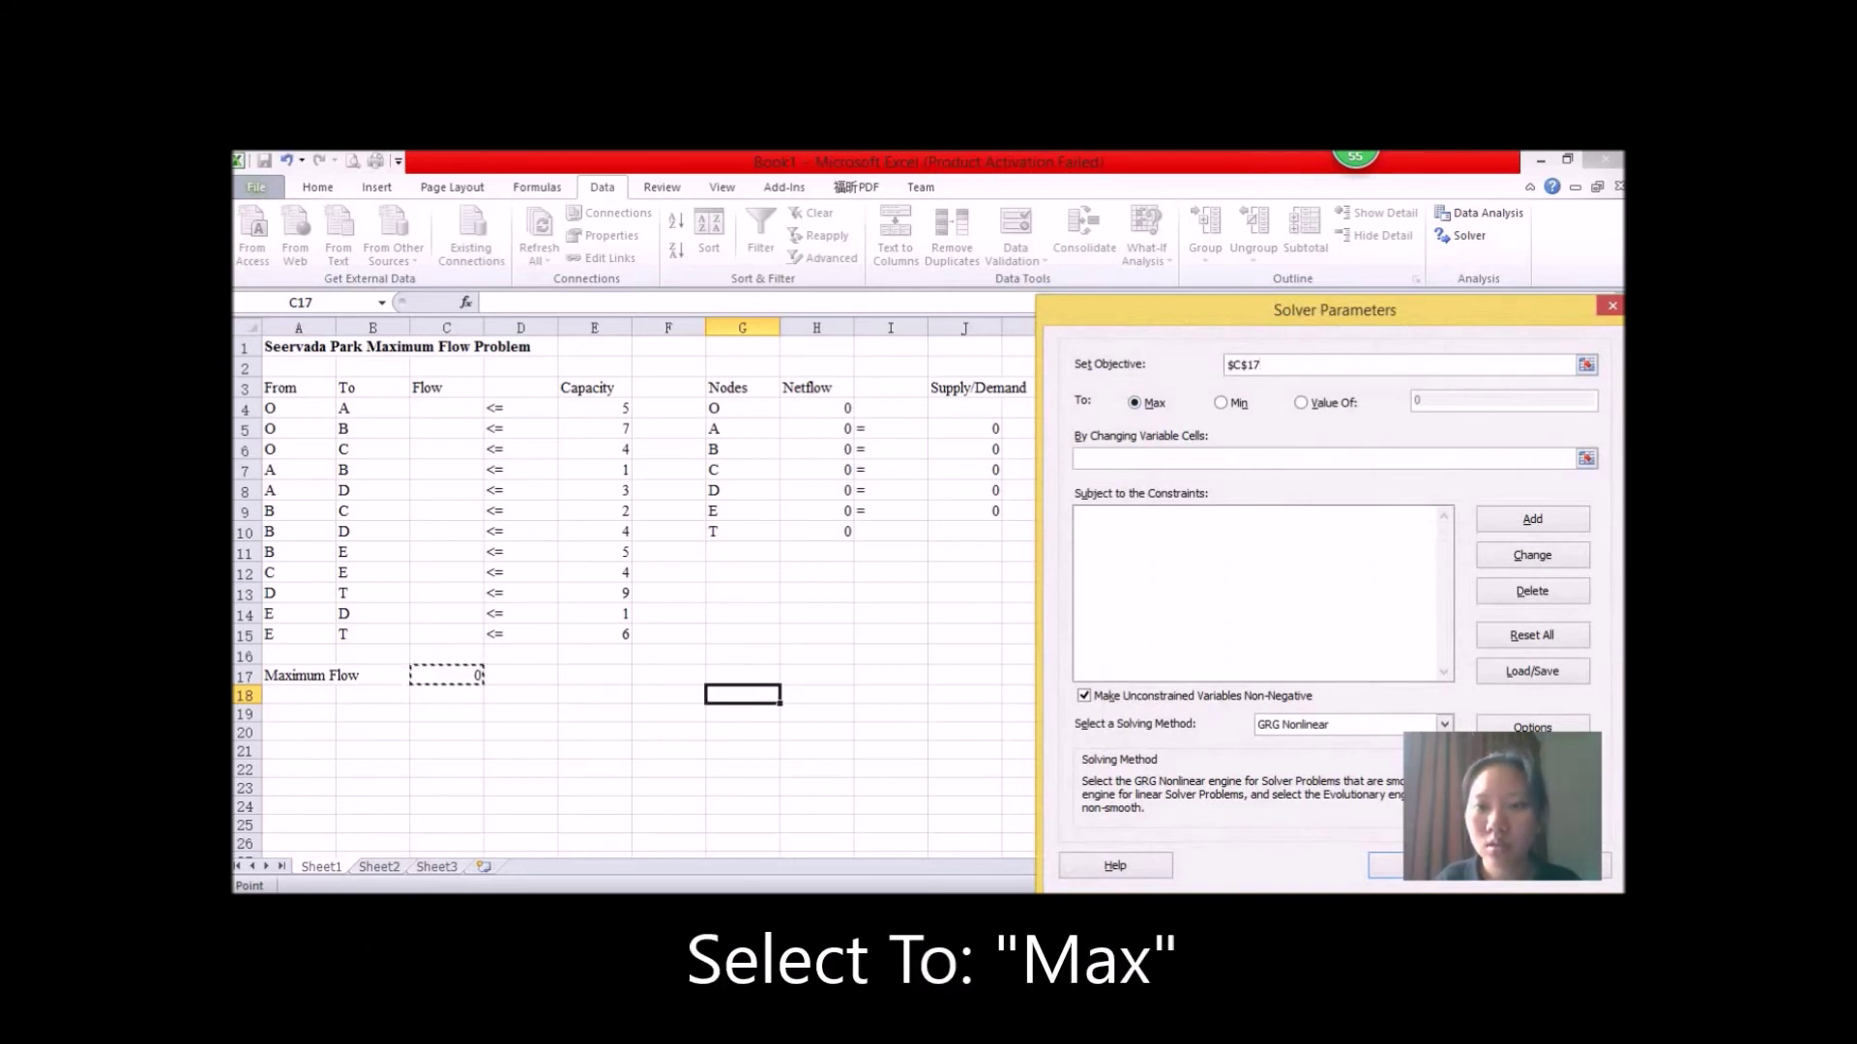
left_click(1078, 459)
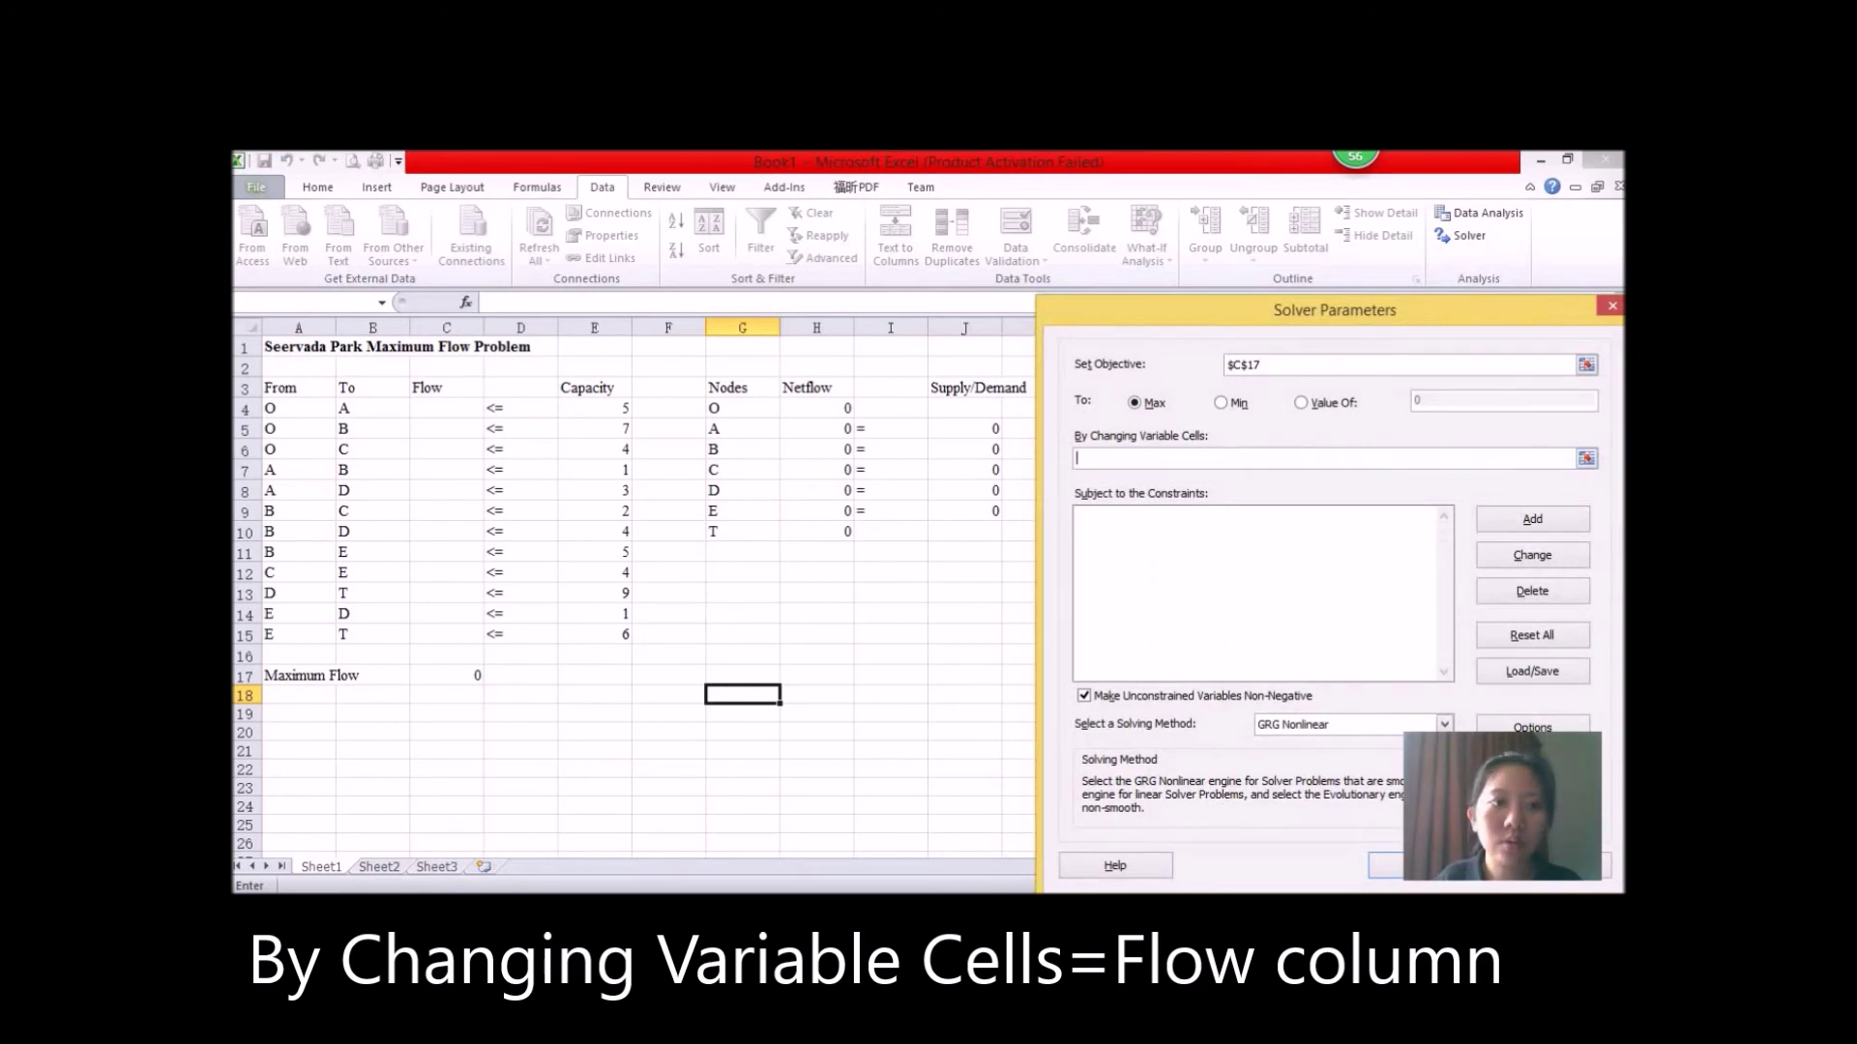
left_click_drag(446, 408, 450, 635)
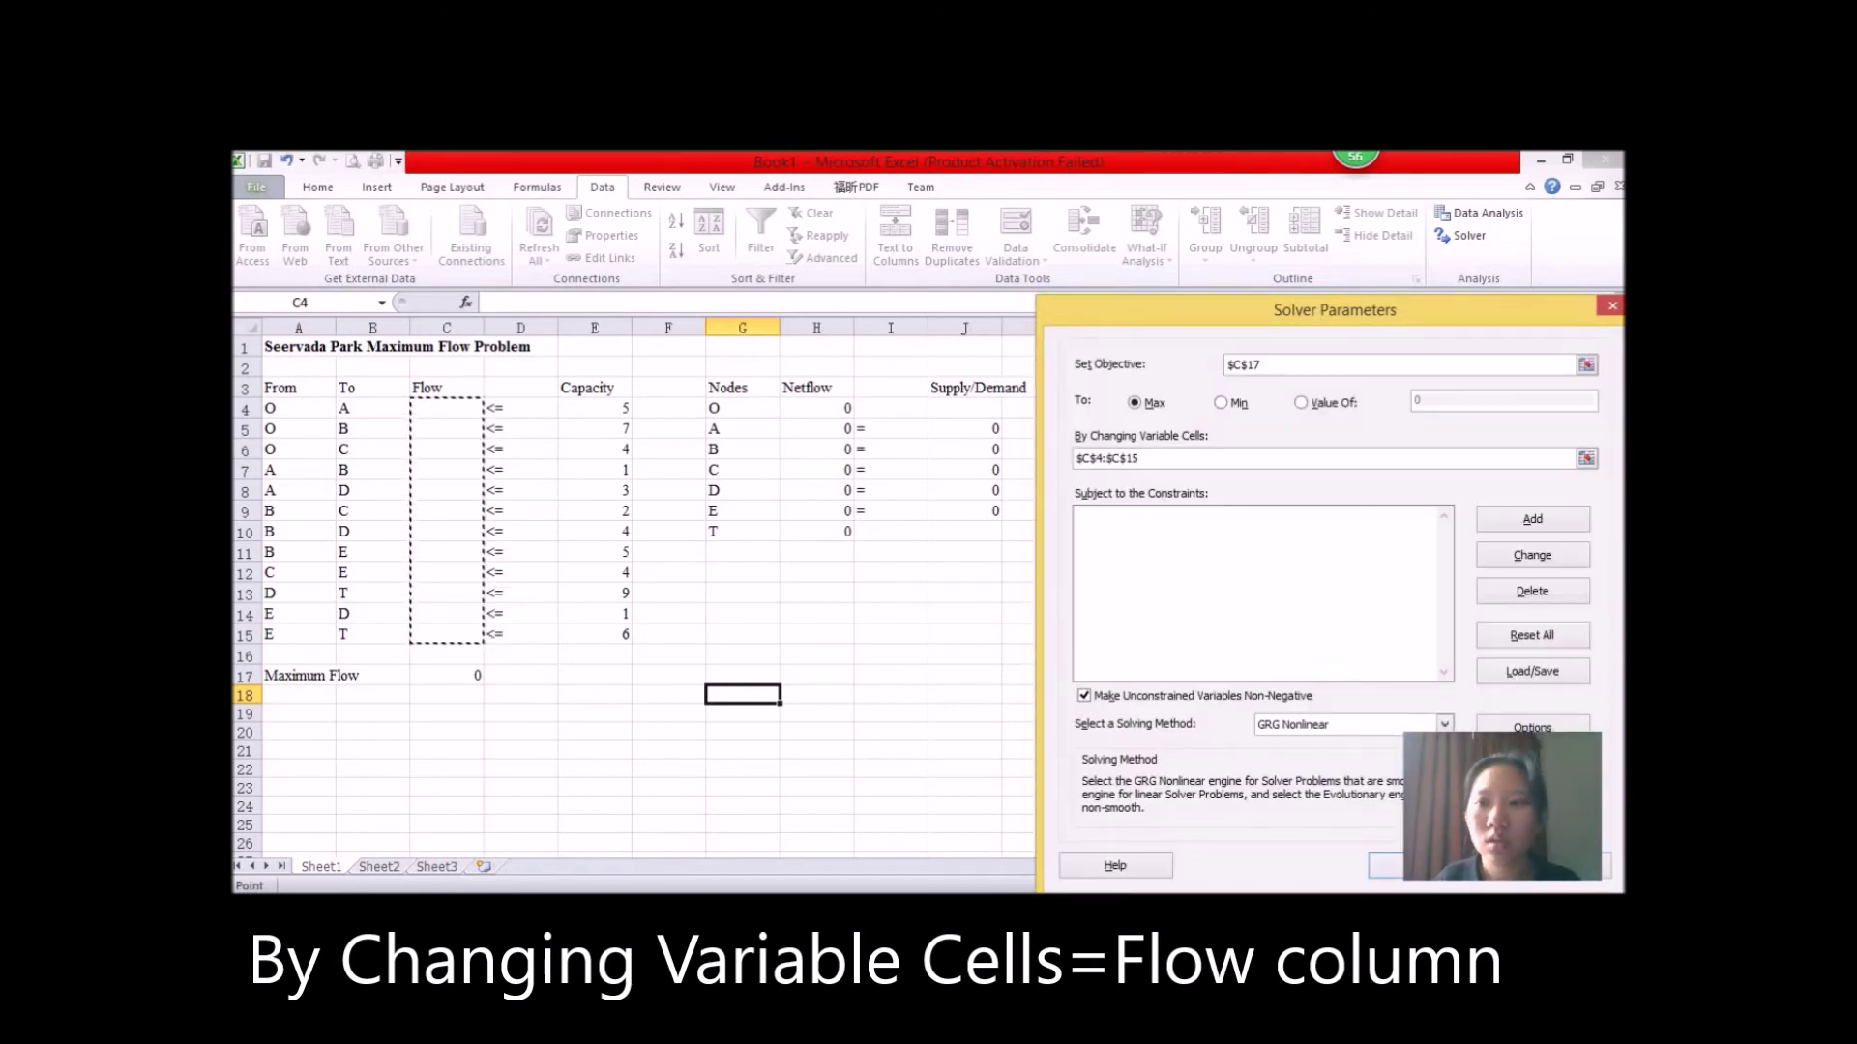
Step: Add the Solver constraint that the flows C4:C15 are <= the capacities E4:E15
left_click(1532, 519)
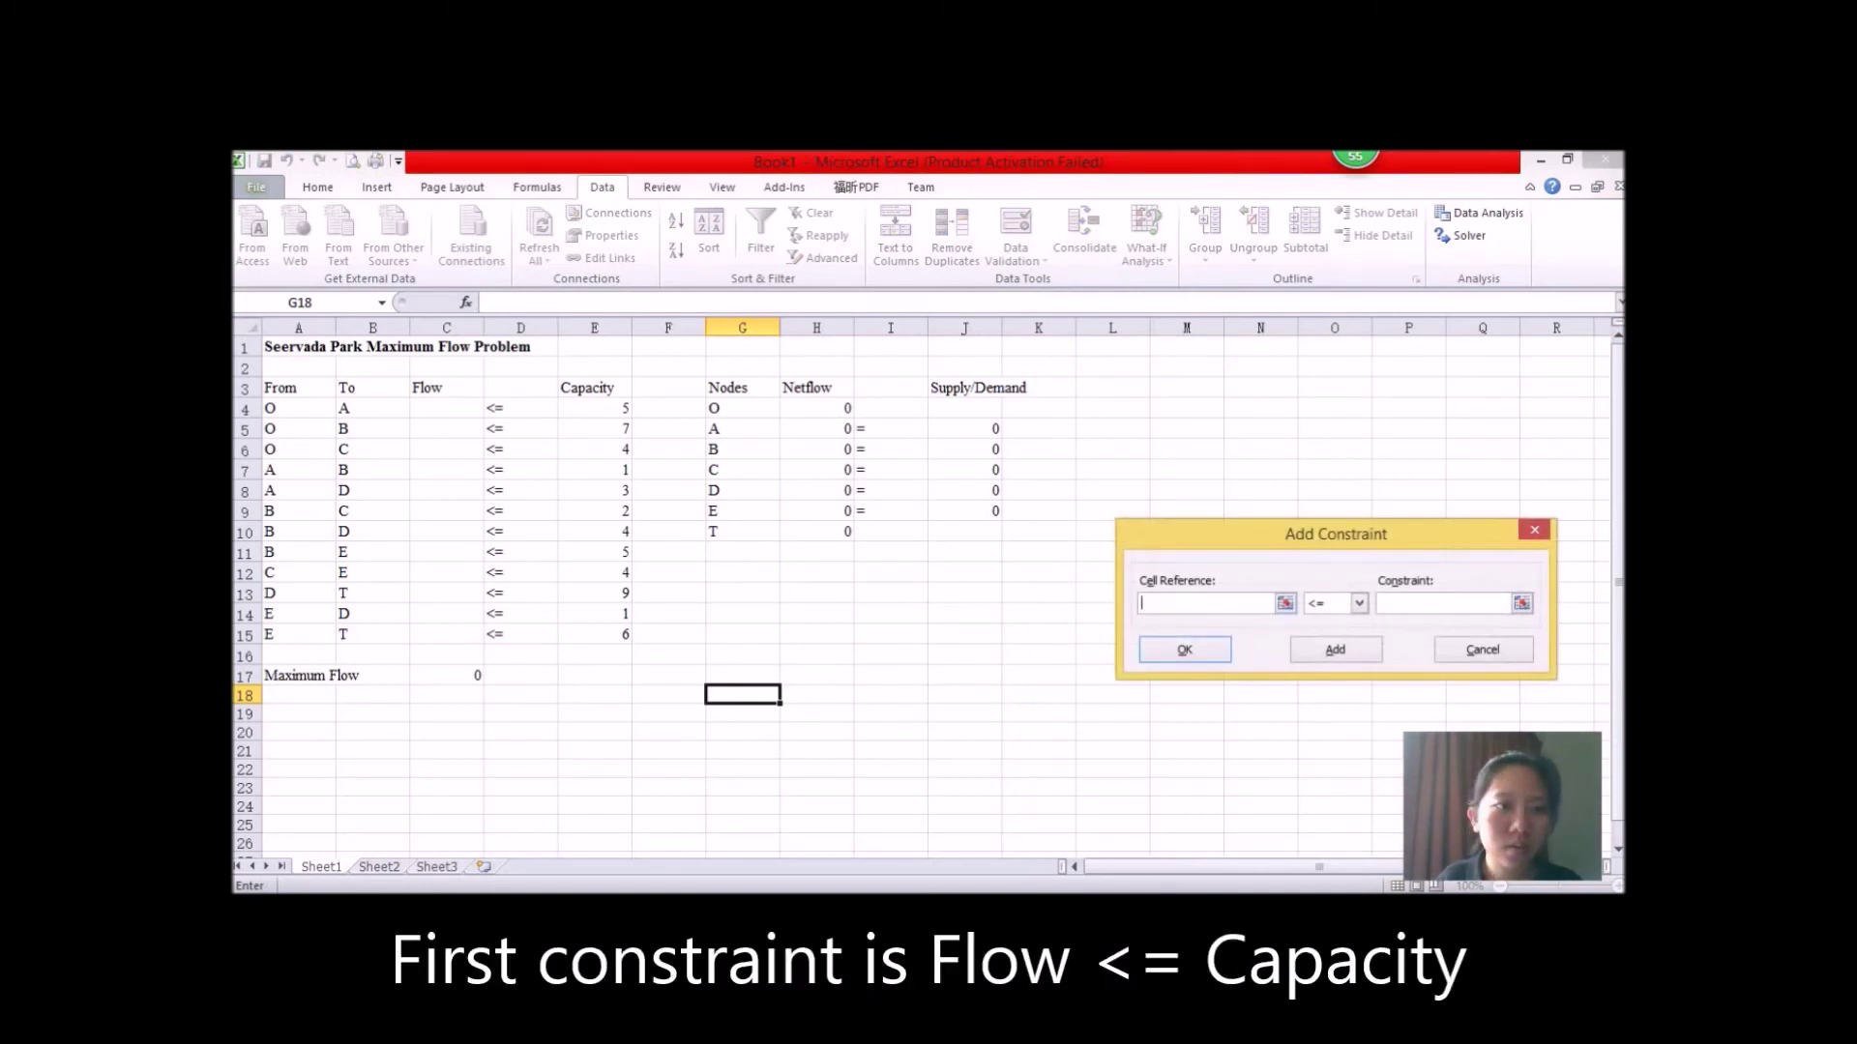
left_click_drag(445, 408, 464, 636)
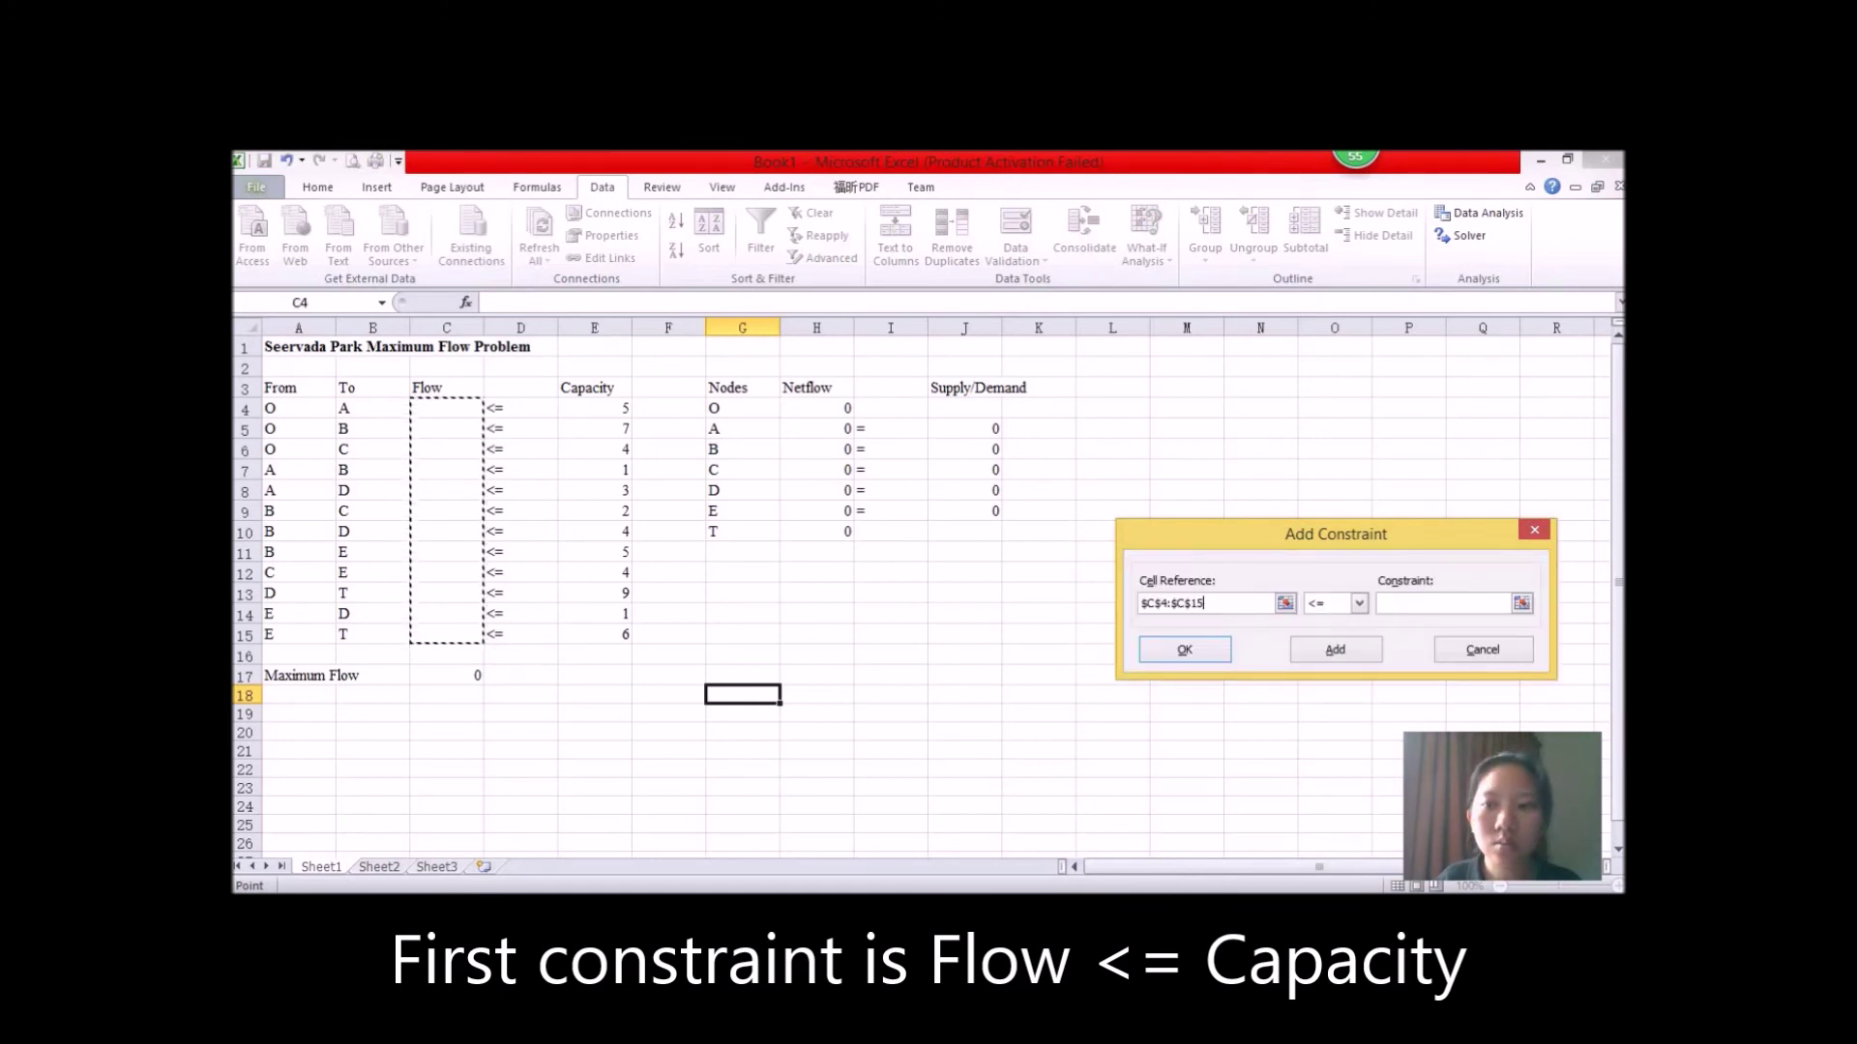
left_click(1442, 602)
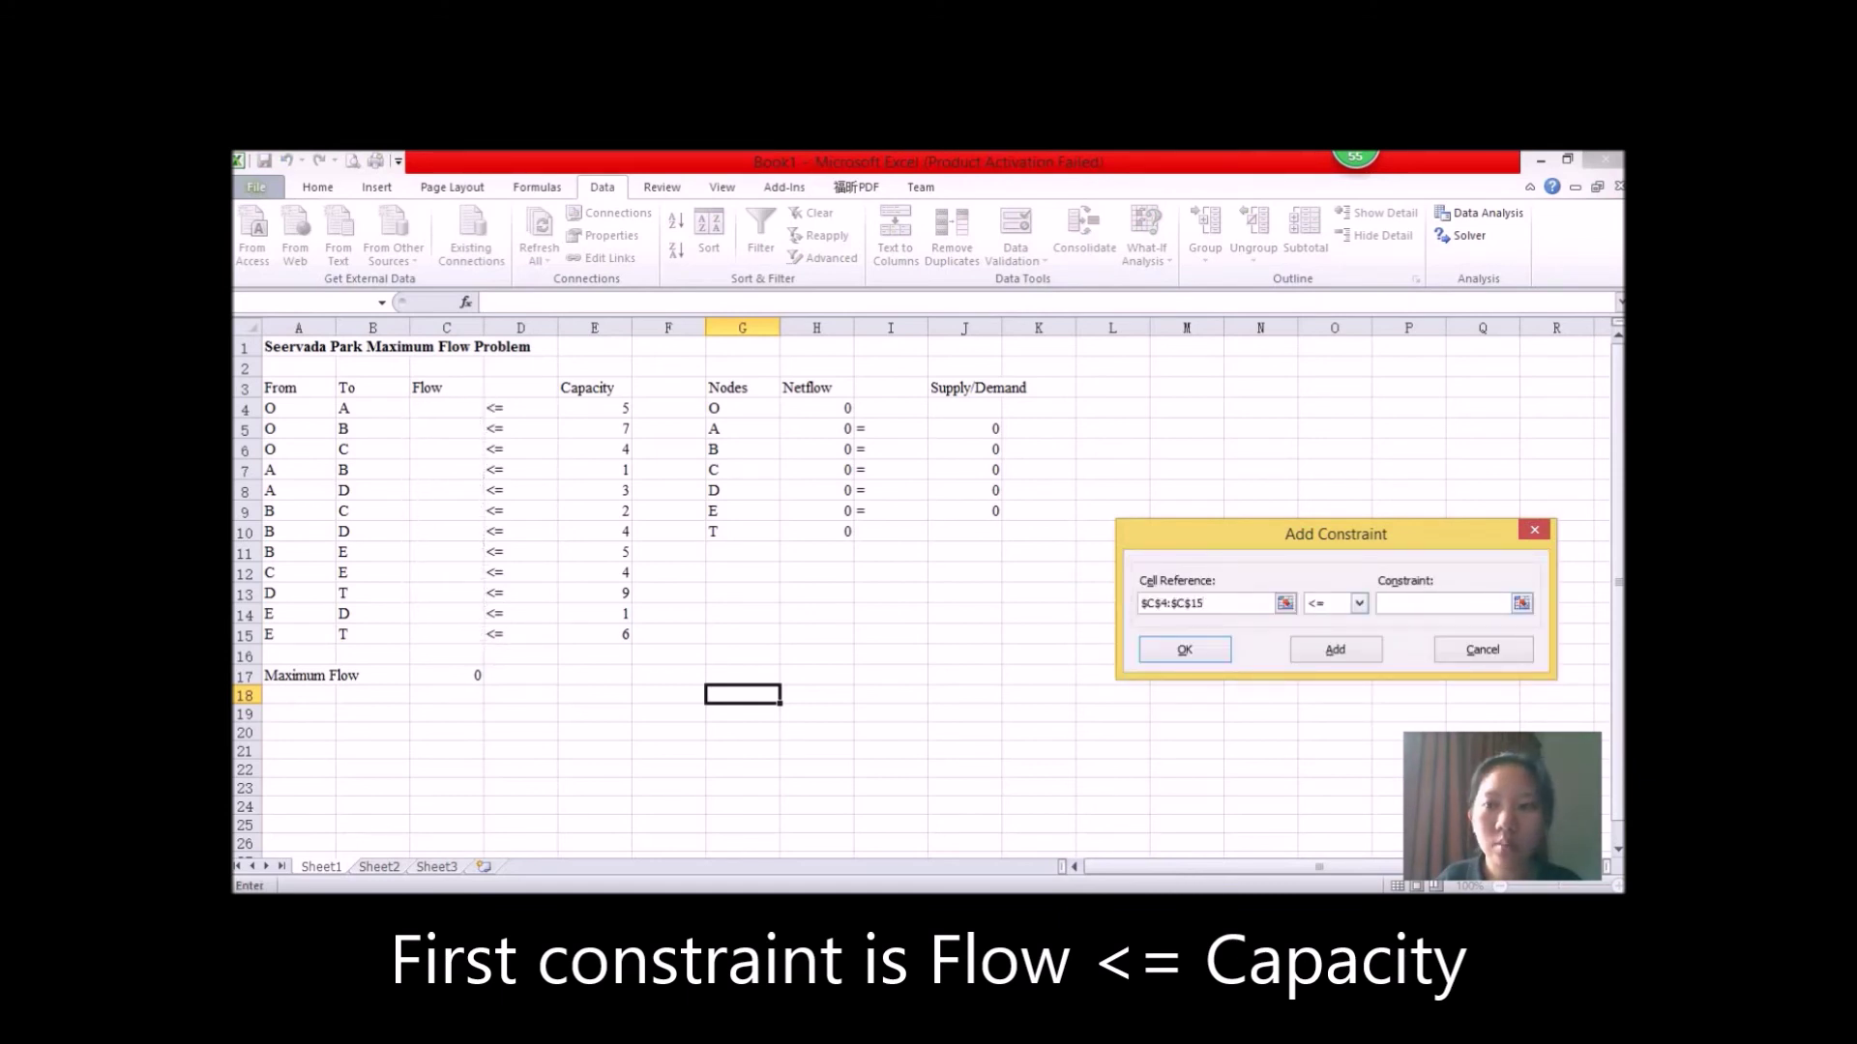
left_click_drag(594, 408, 619, 635)
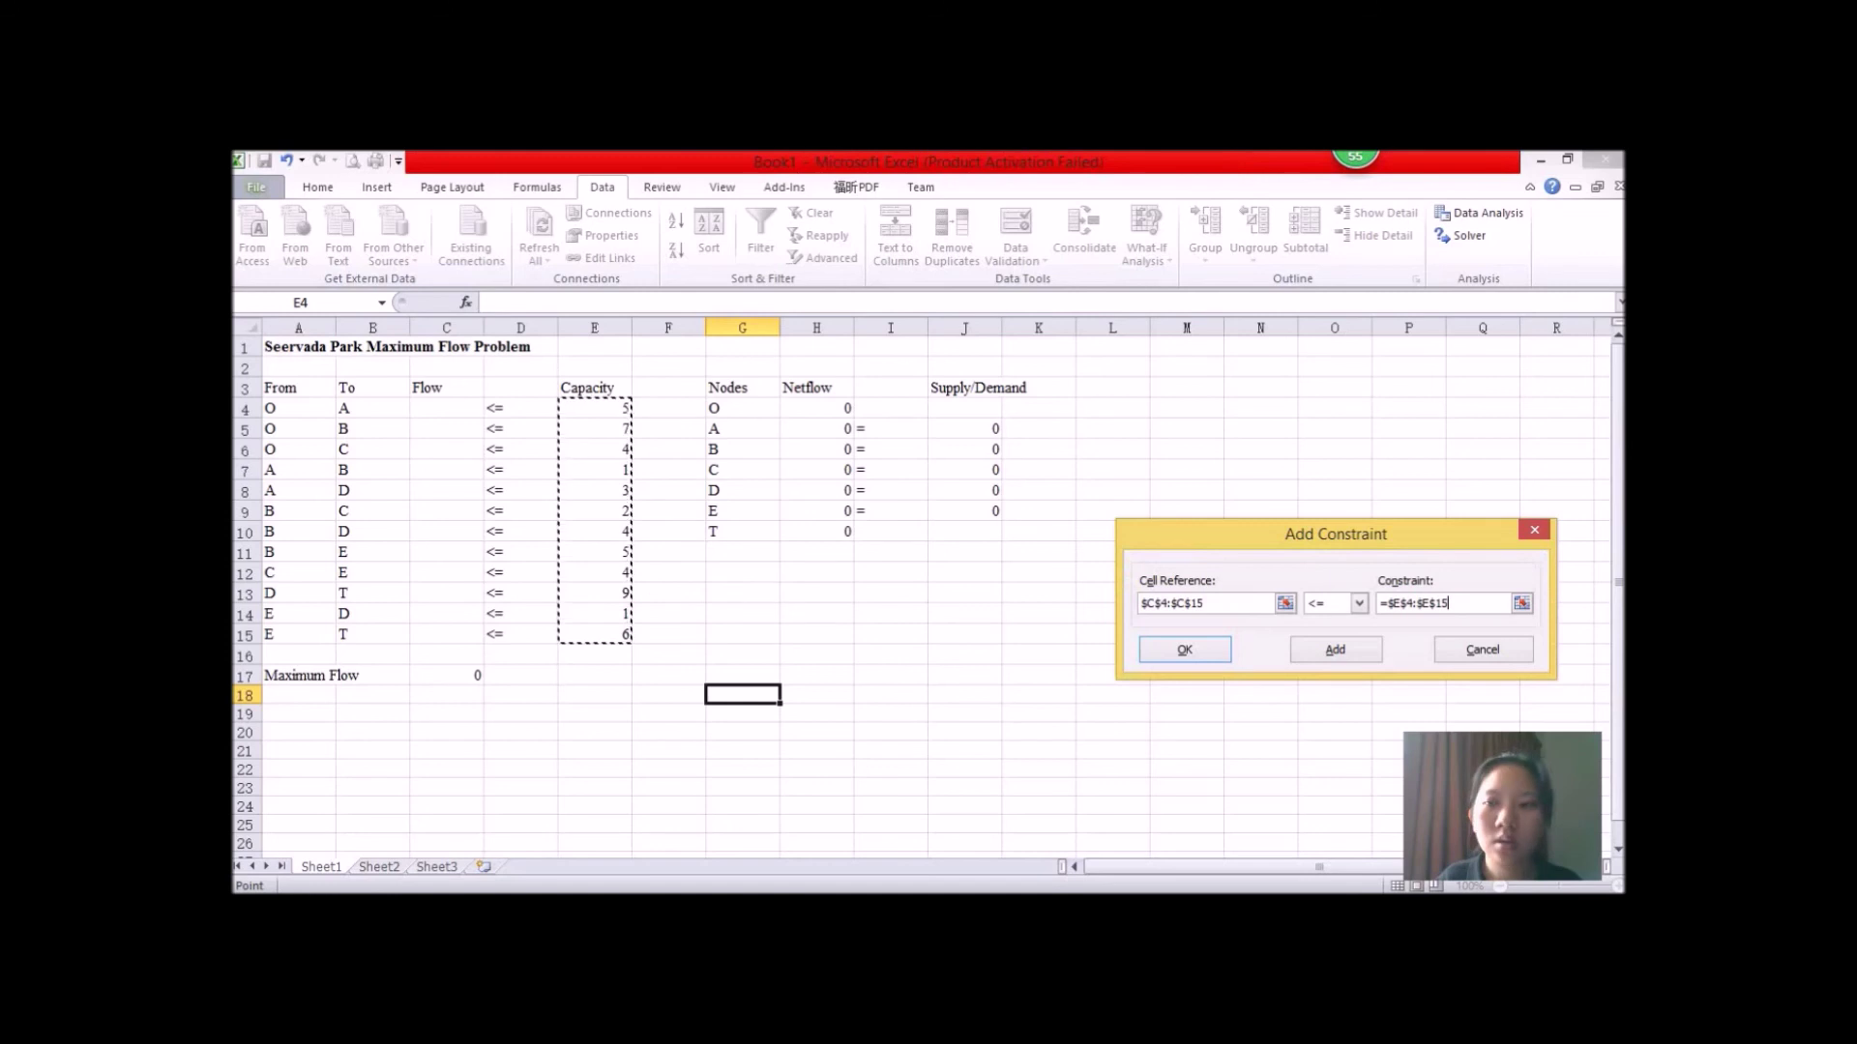
left_click(1334, 649)
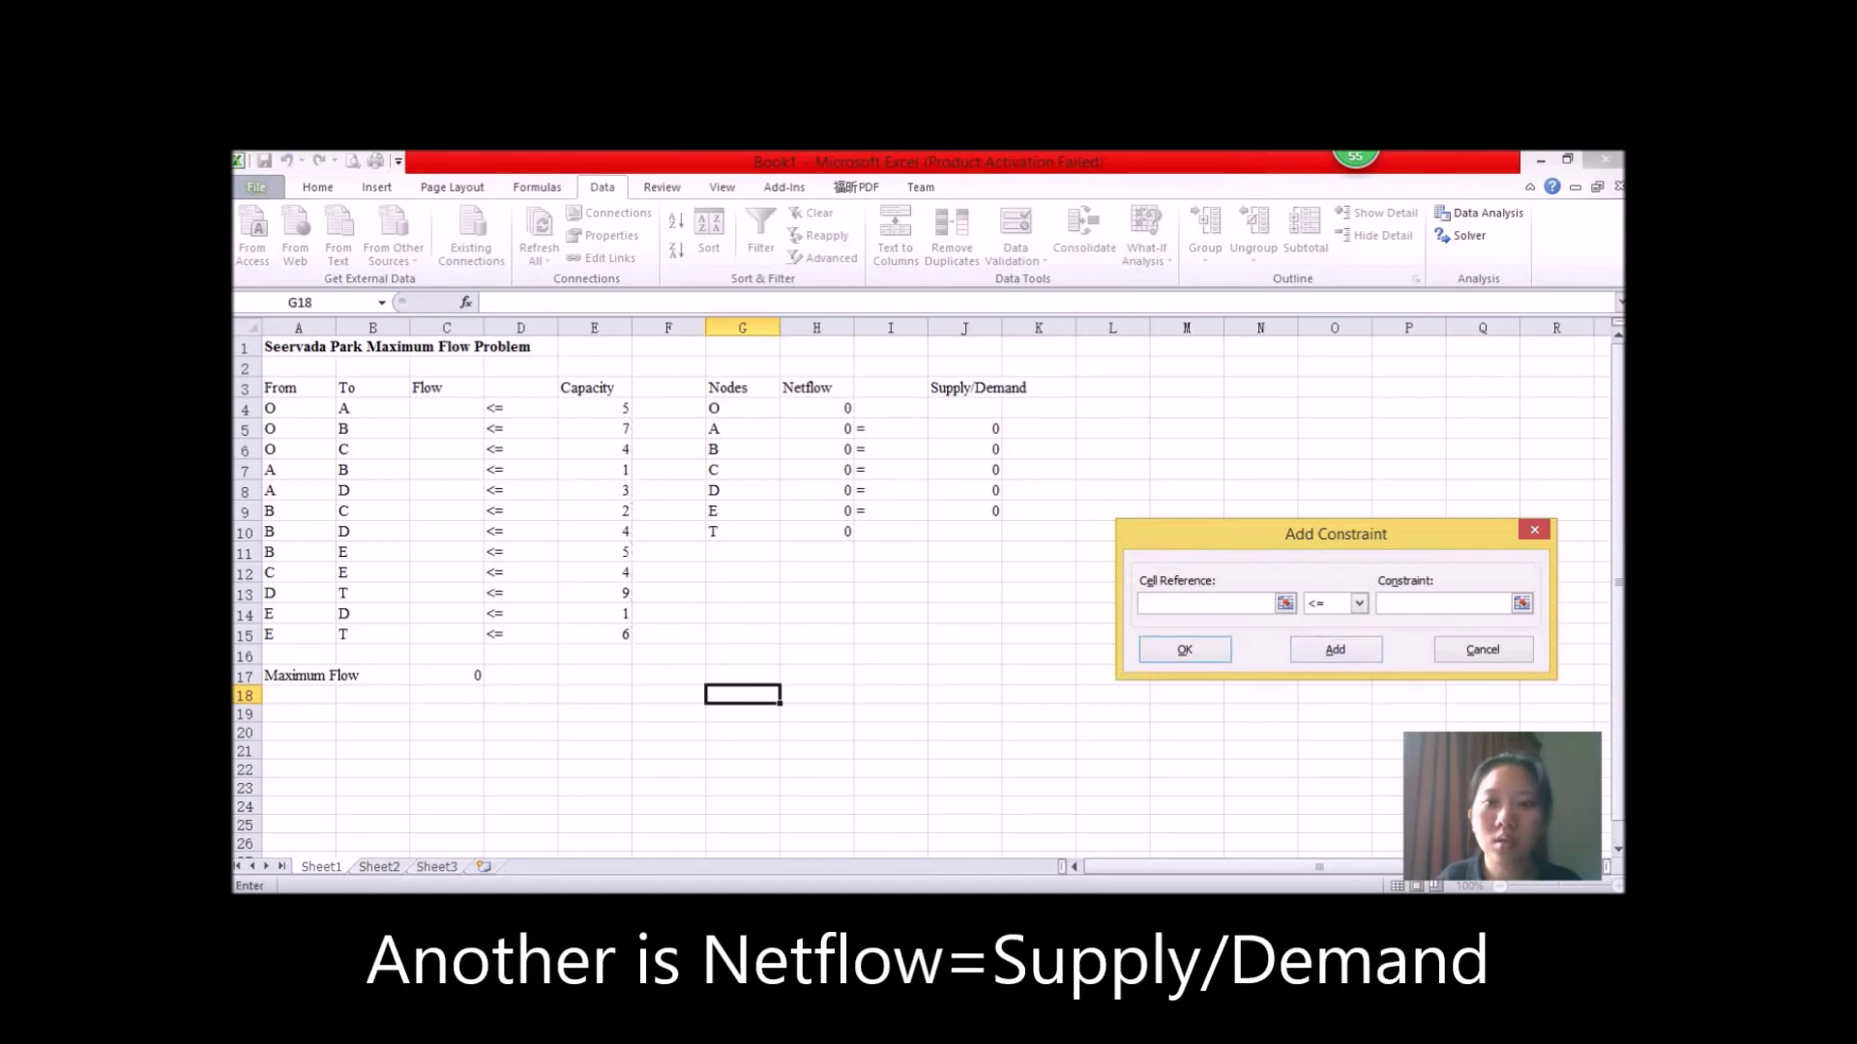
Step: Add the Solver constraint that the netflows H5:H9 = the supply/demand values J5:J9
left_click_drag(818, 428, 818, 511)
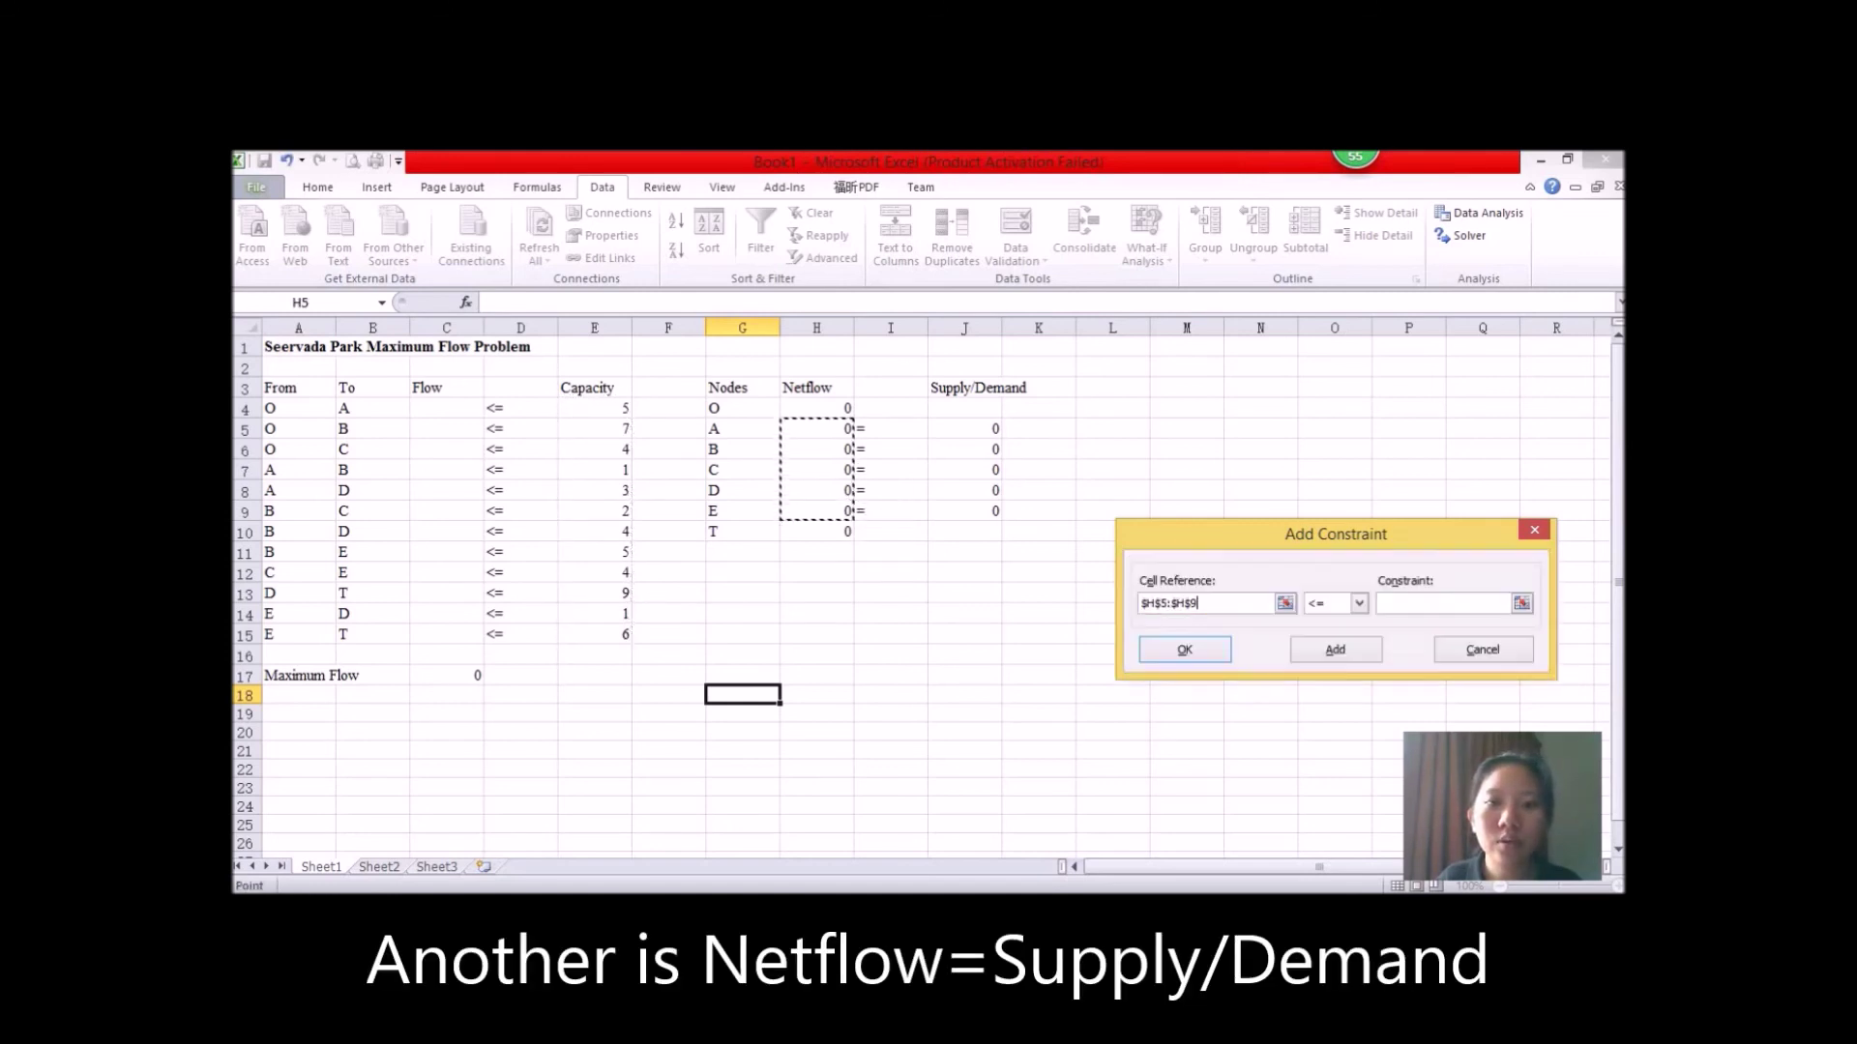
left_click(1359, 603)
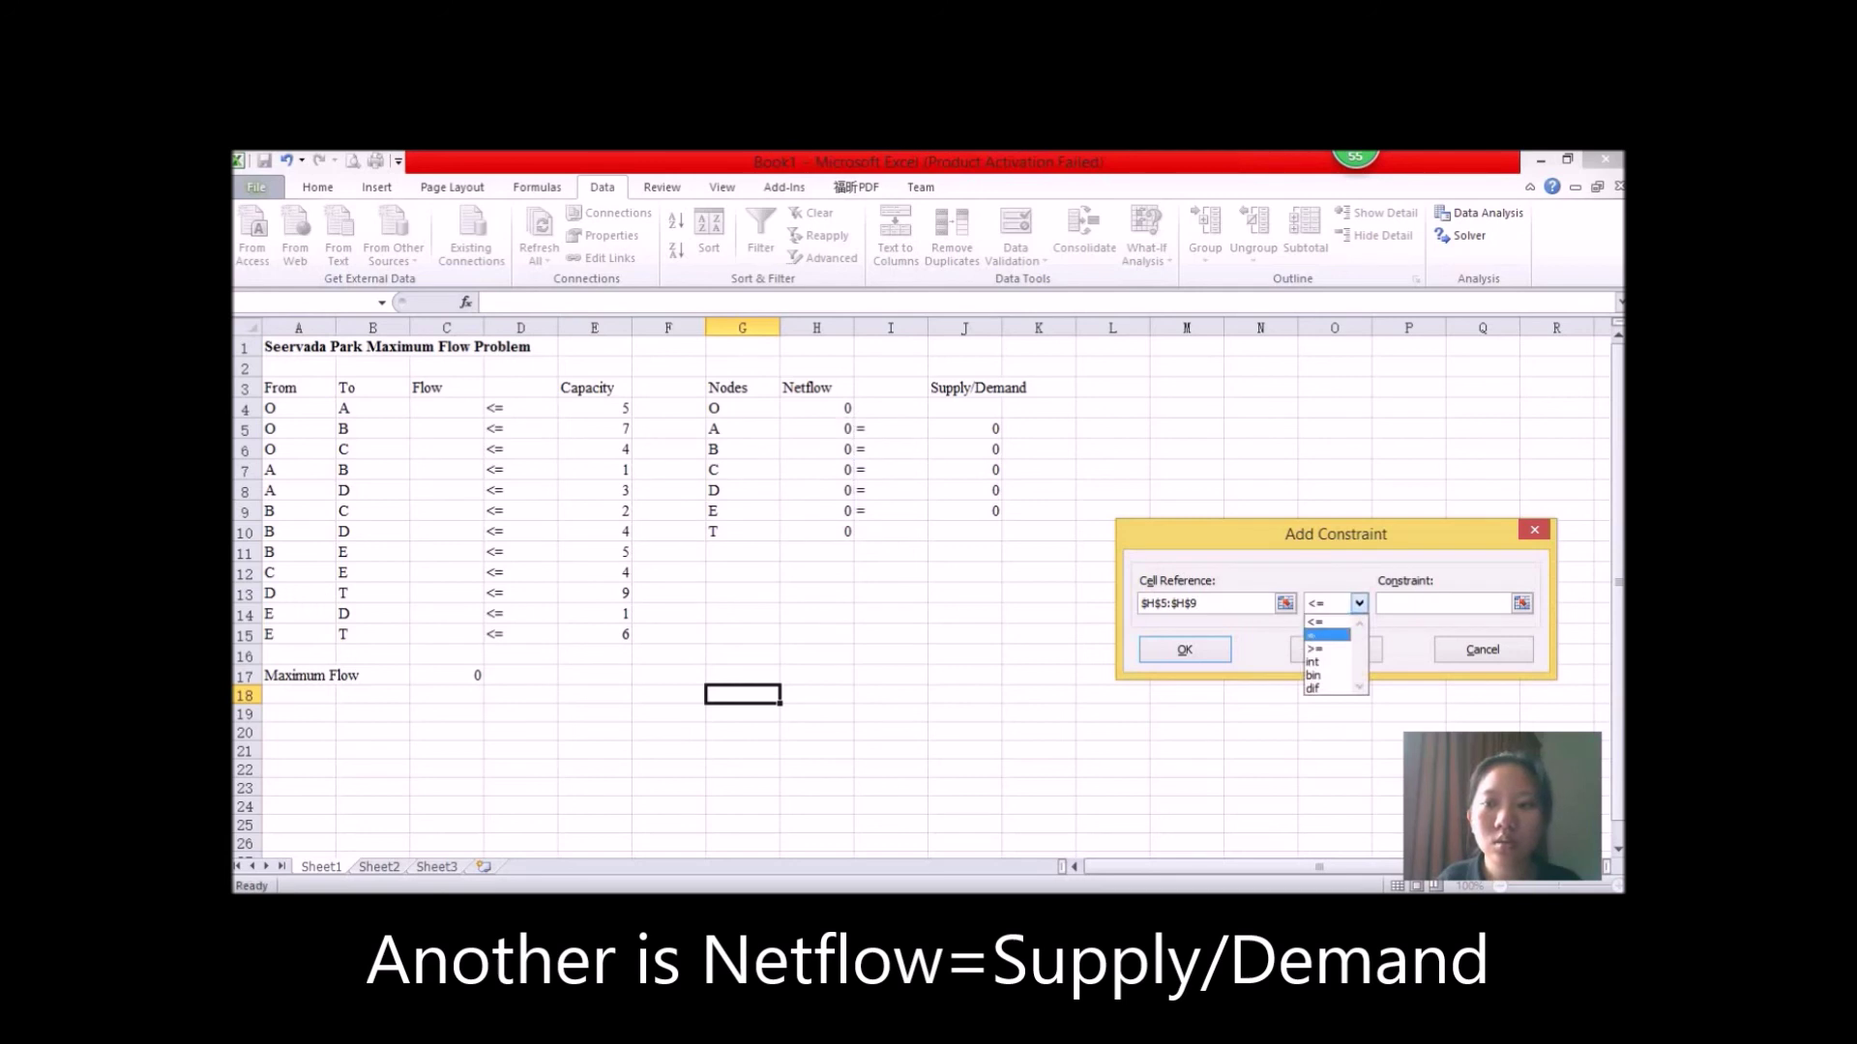
left_click(1327, 634)
left_click_drag(964, 429, 964, 511)
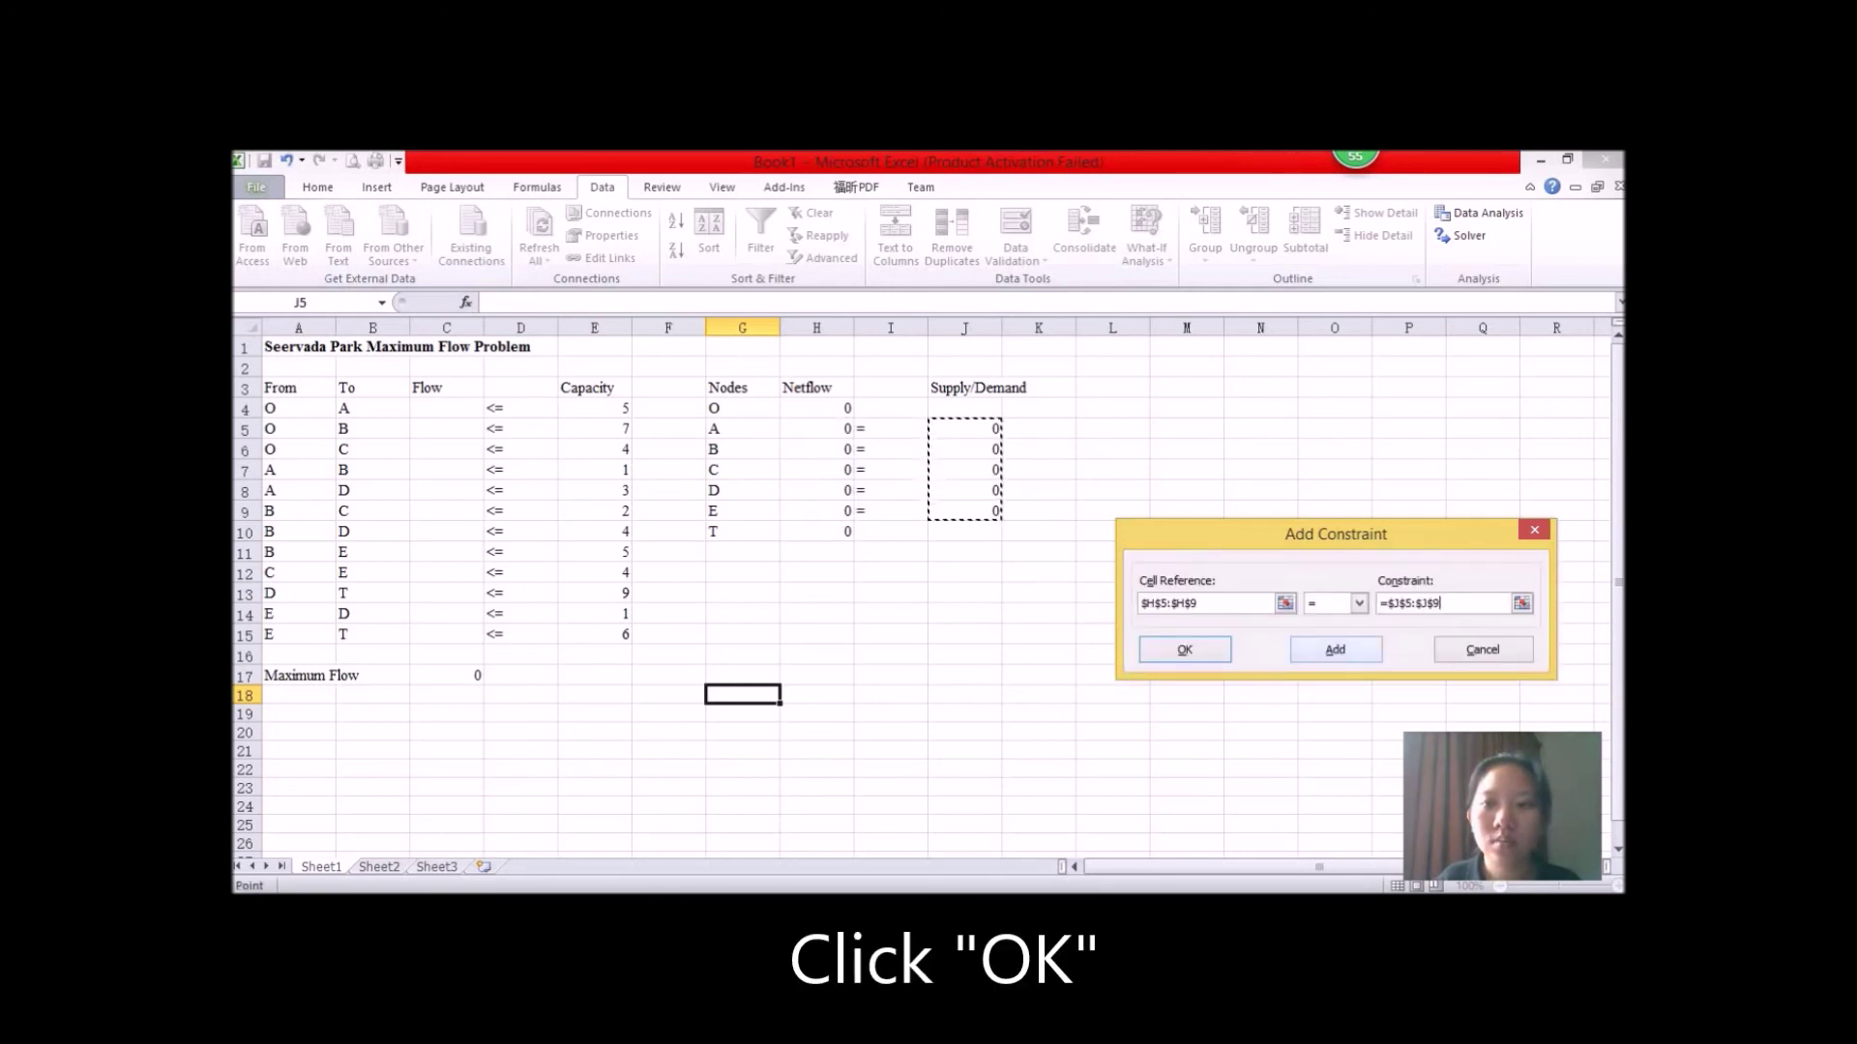
left_click(1185, 649)
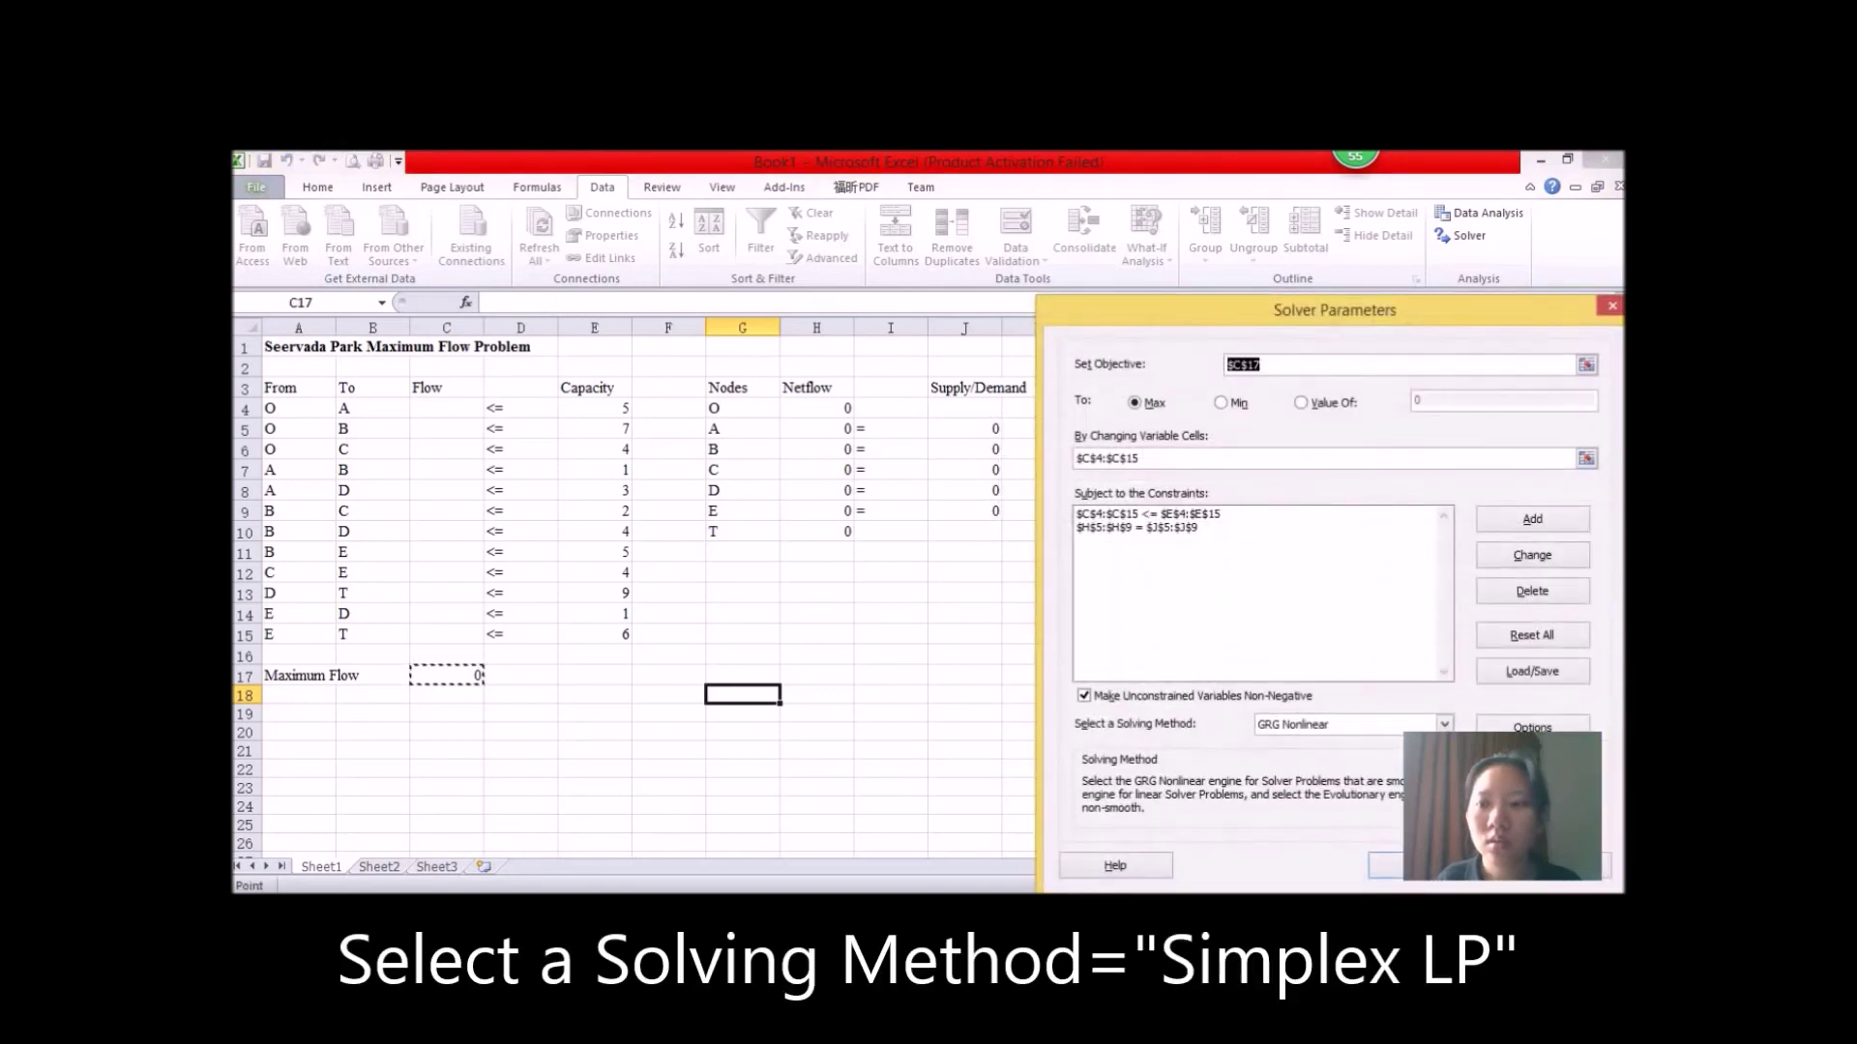
Step: Choose Simplex LP as the solving method, run Solver and keep its solution
left_click(1444, 723)
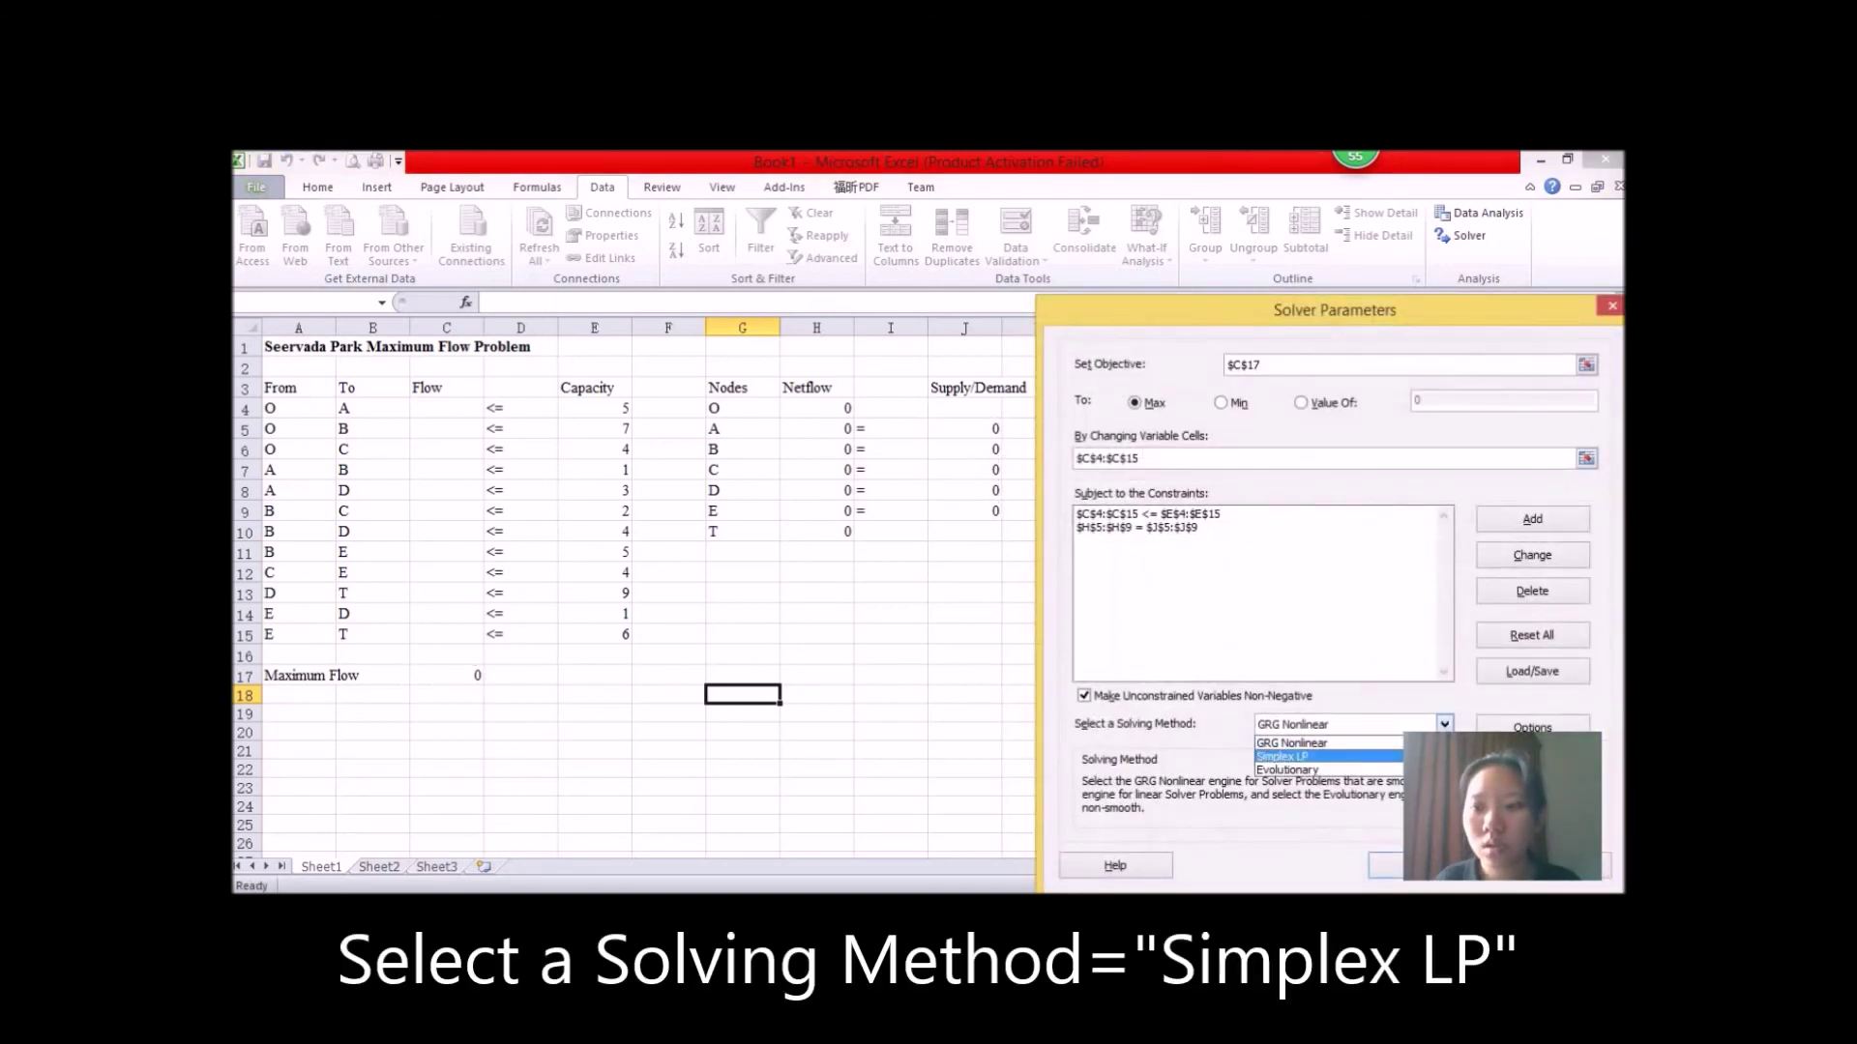
left_click(1327, 756)
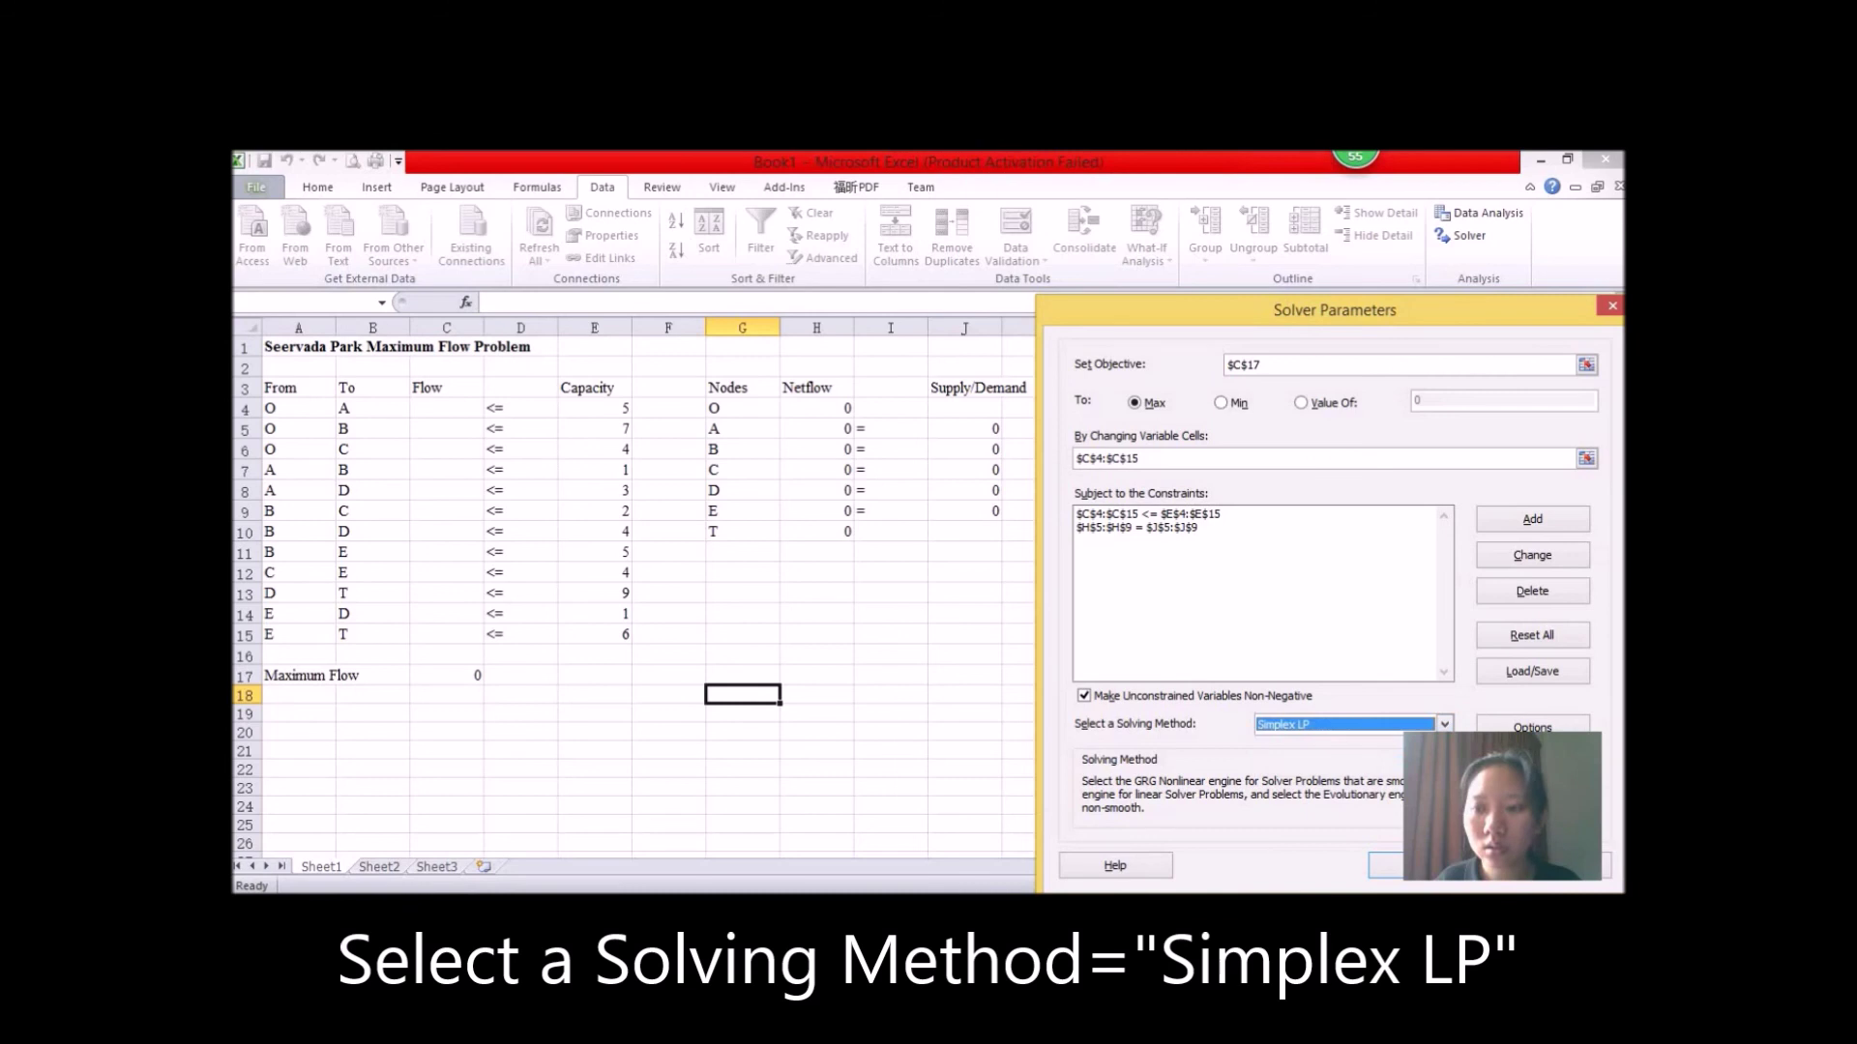
left_click(1424, 864)
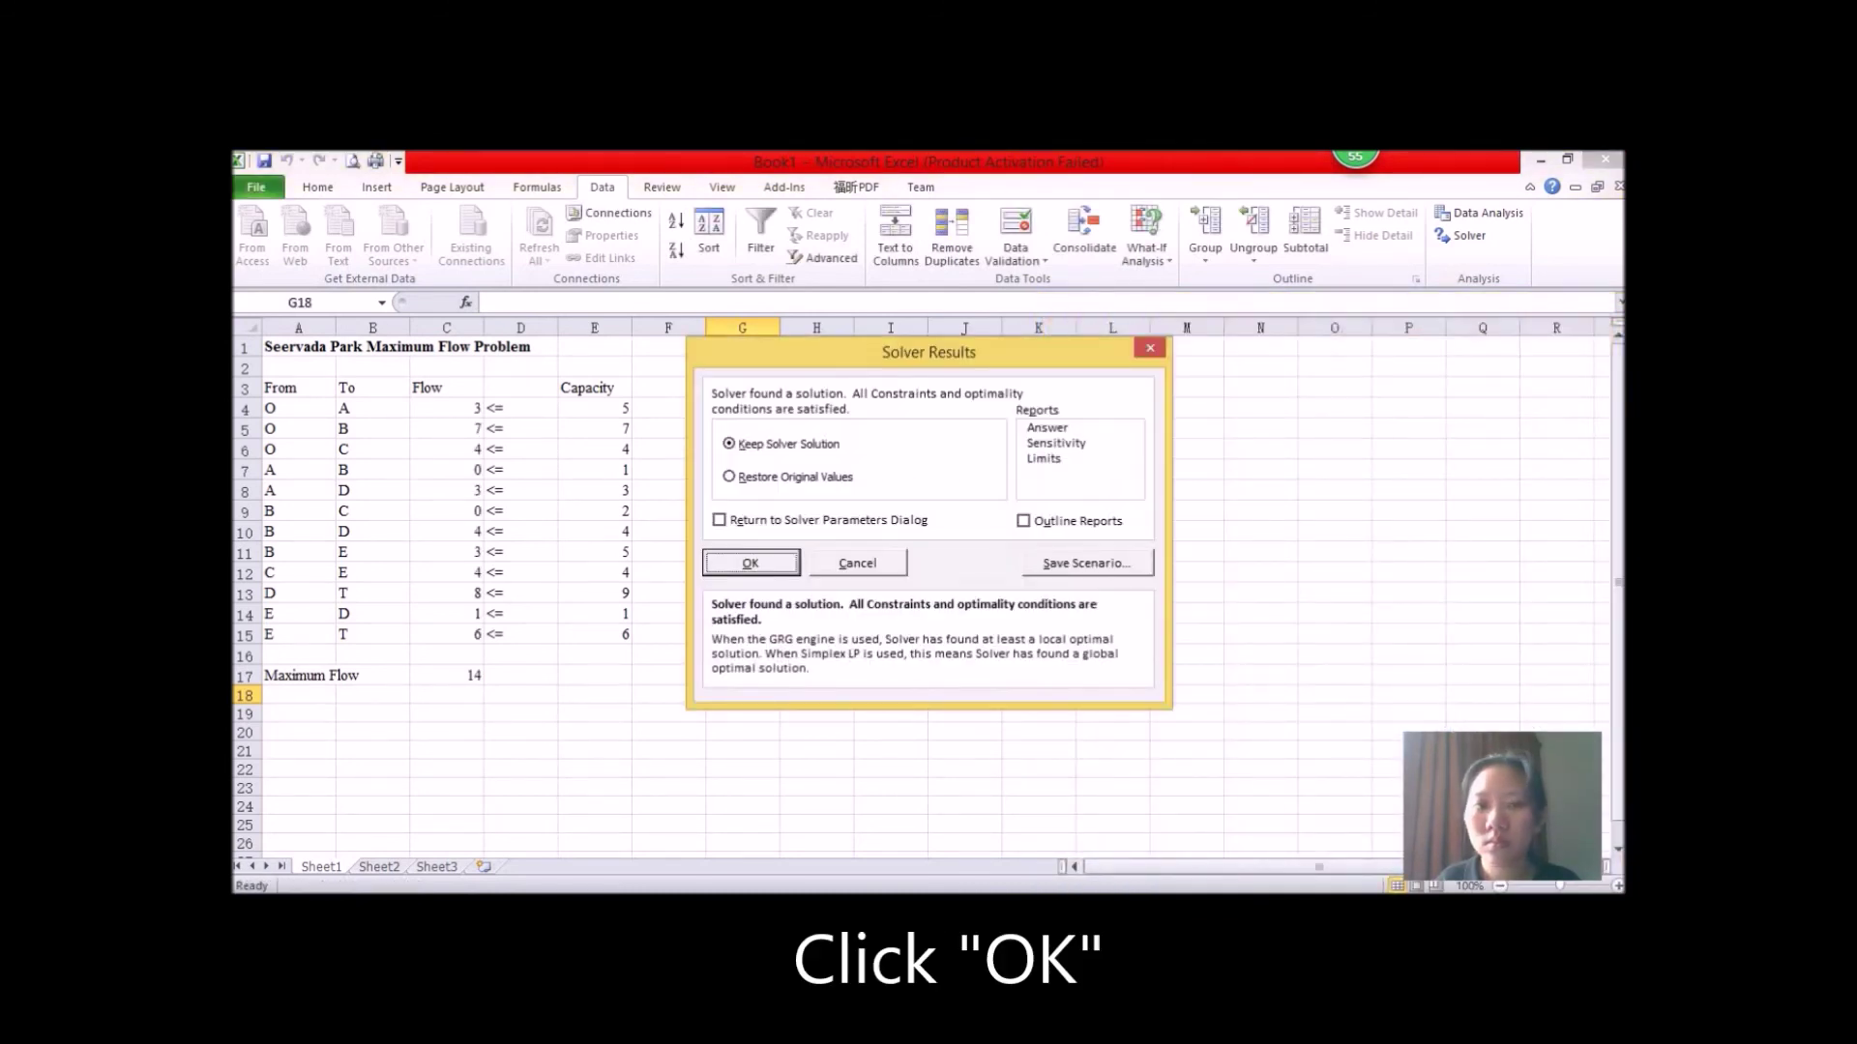
key("Return")
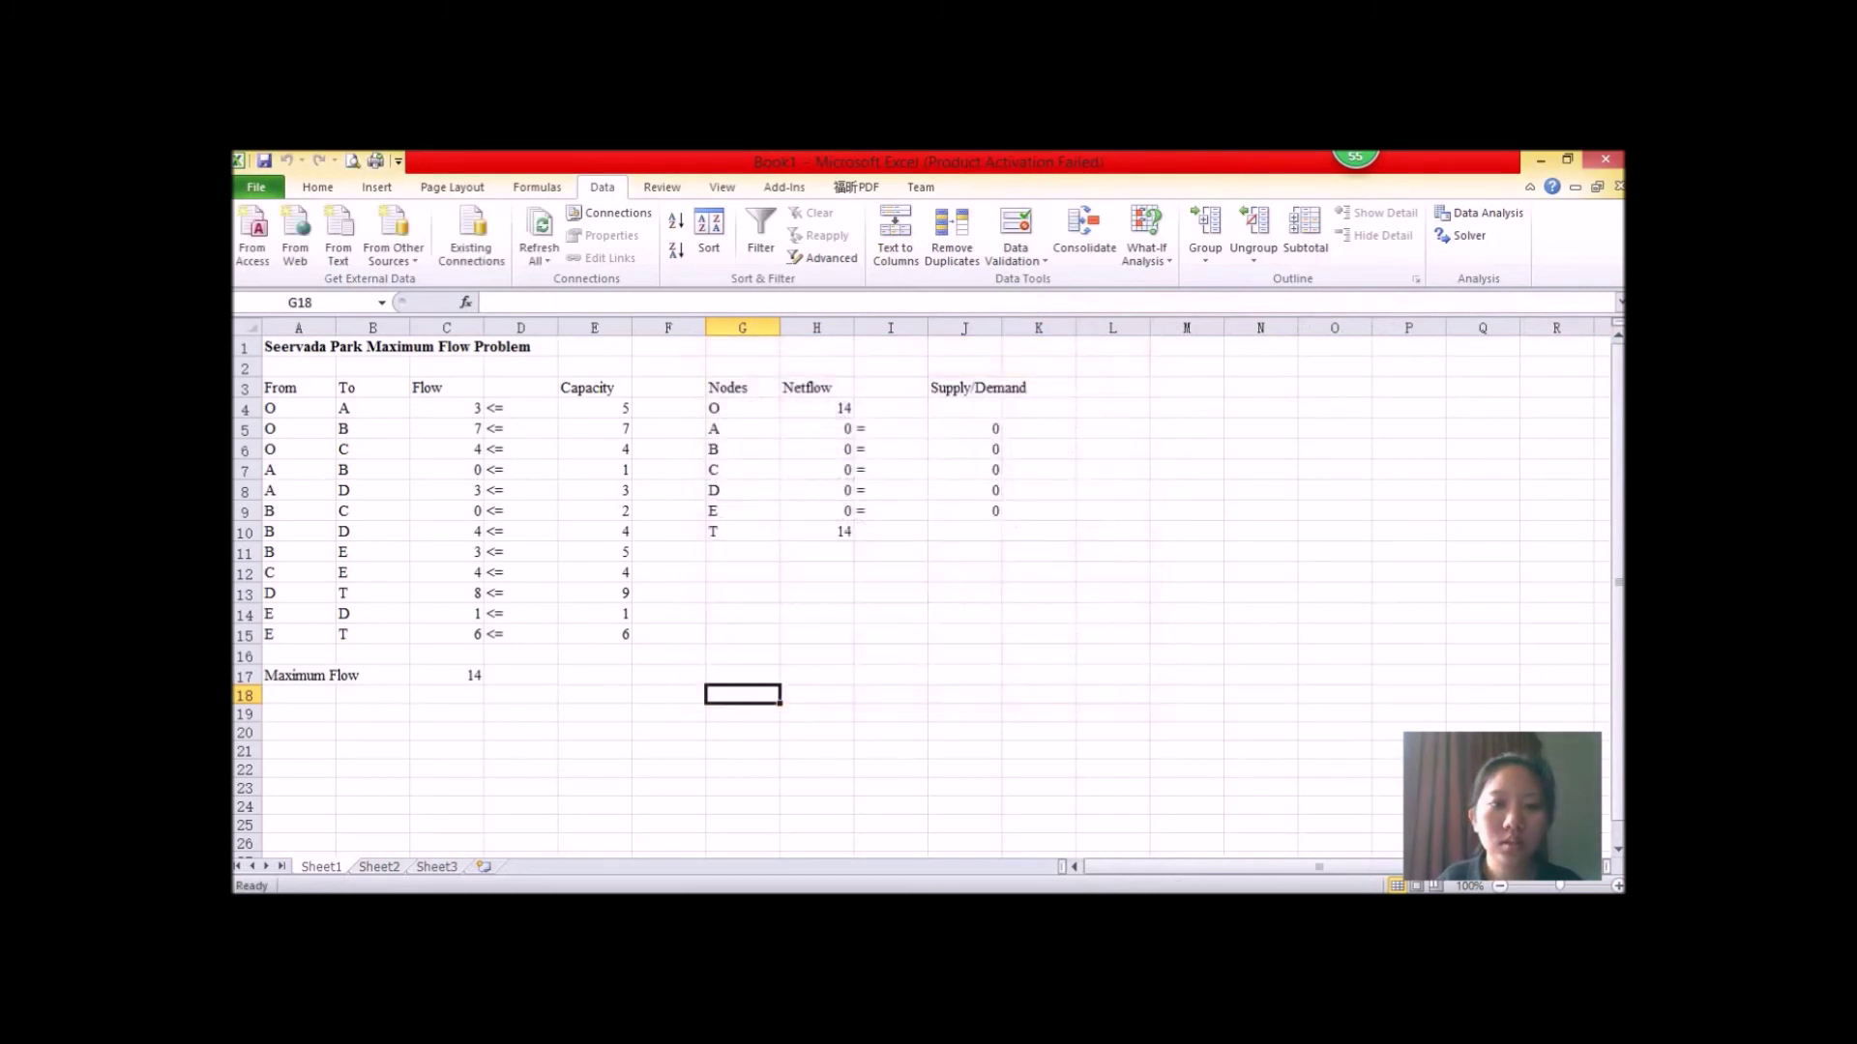